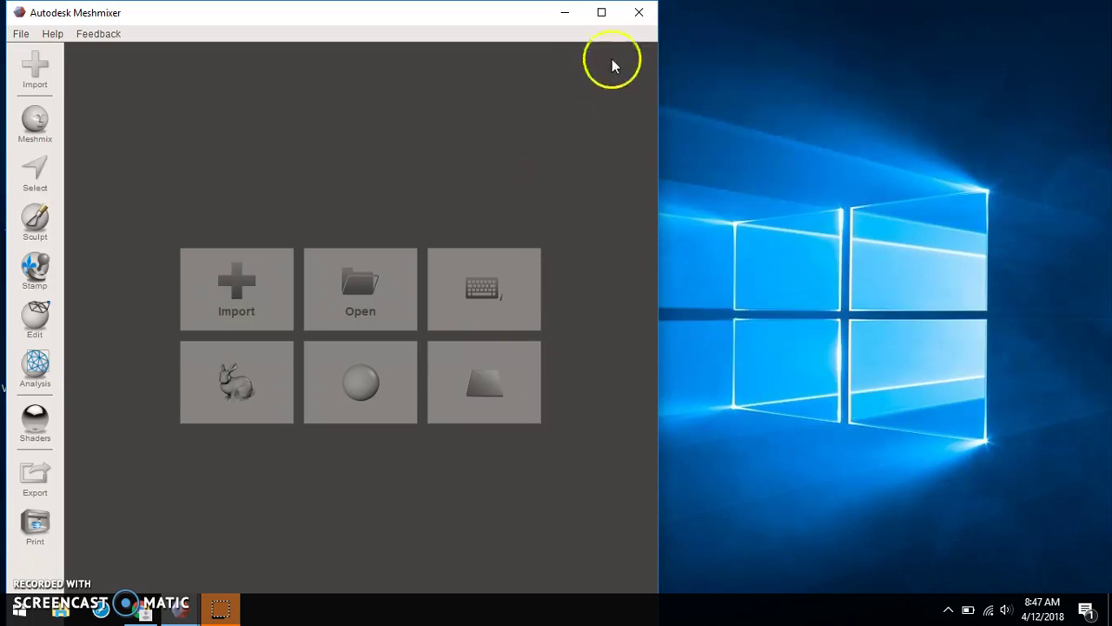
# Maximize the window and import the Hulk mesh from the Desktop folder.
pyautogui.click(601, 12)
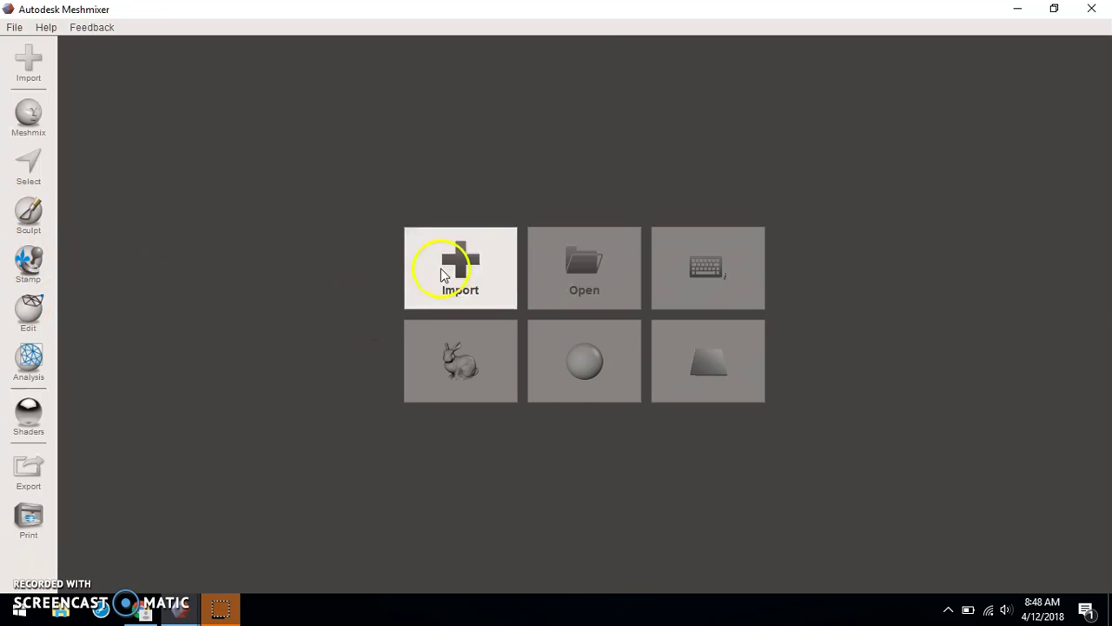
pyautogui.click(492, 268)
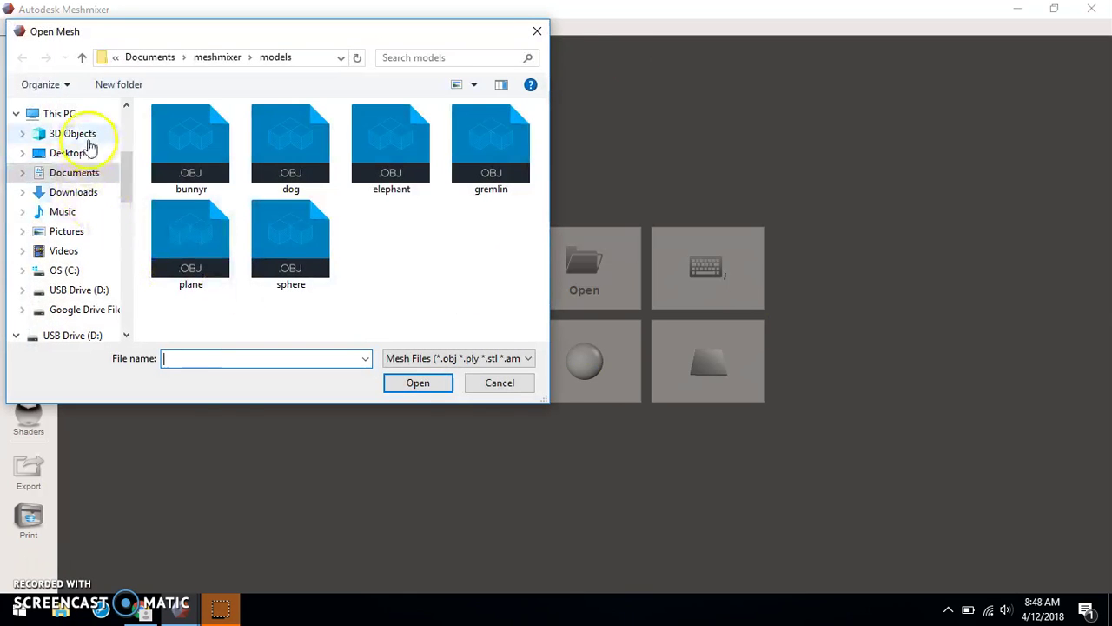
pyautogui.click(83, 134)
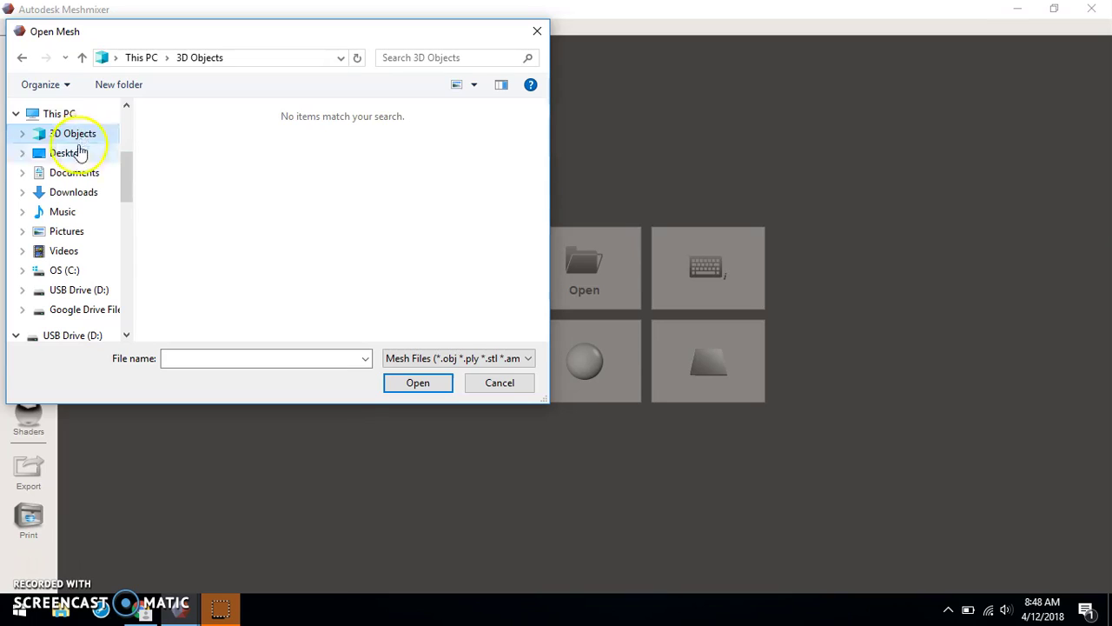
pyautogui.click(67, 152)
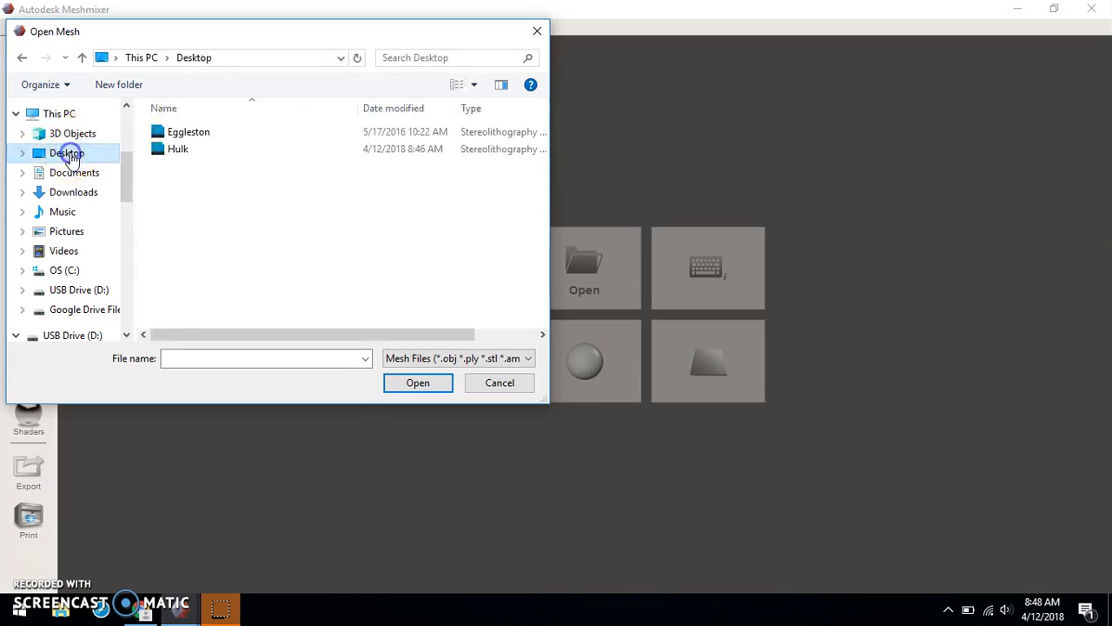
pyautogui.doubleClick(176, 152)
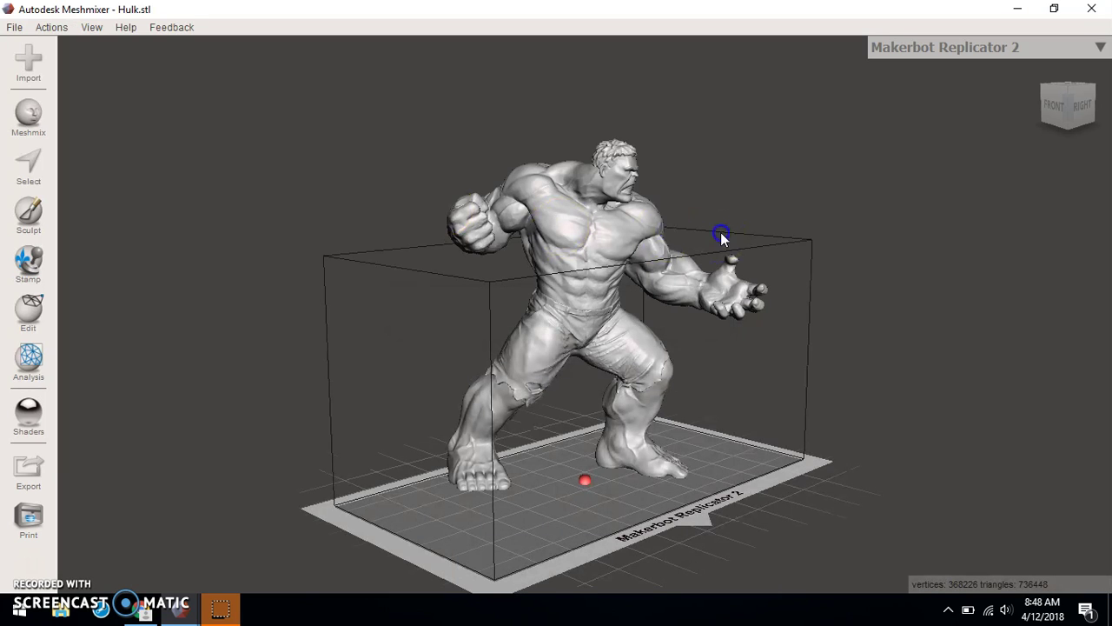
# Examine the Hulk figure on the print bed from several angles, distances and view positions.
pyautogui.click(840, 331)
pyautogui.moveTo(741, 363); pyautogui.dragTo(641, 199, button='right')
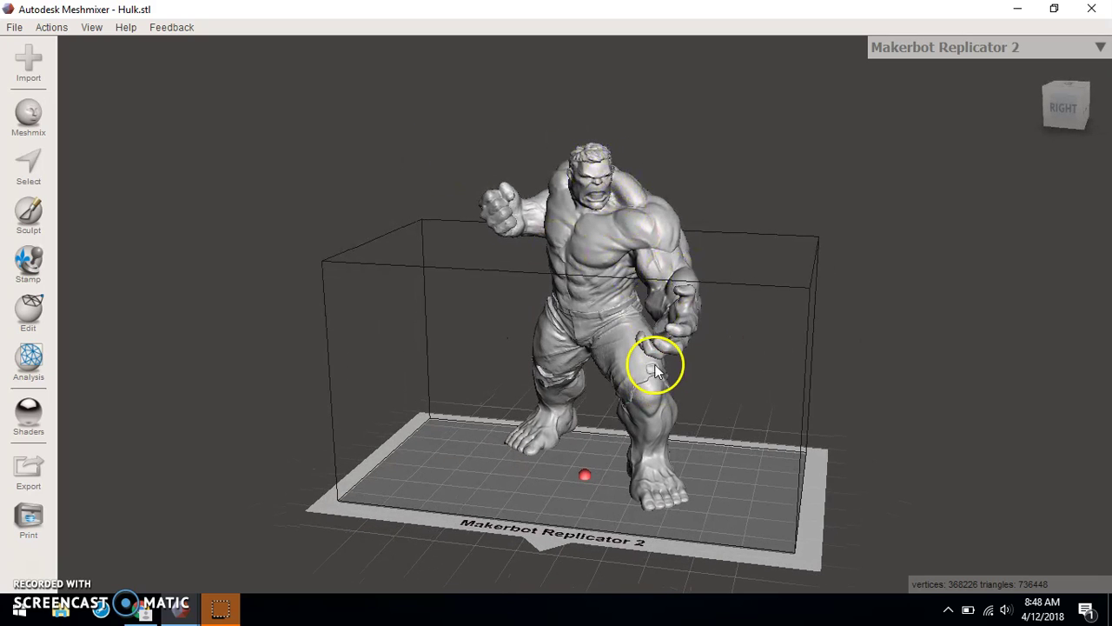
pyautogui.moveTo(740, 213); pyautogui.dragTo(765, 236, button='right')
pyautogui.moveTo(532, 256); pyautogui.dragTo(721, 259, button='right')
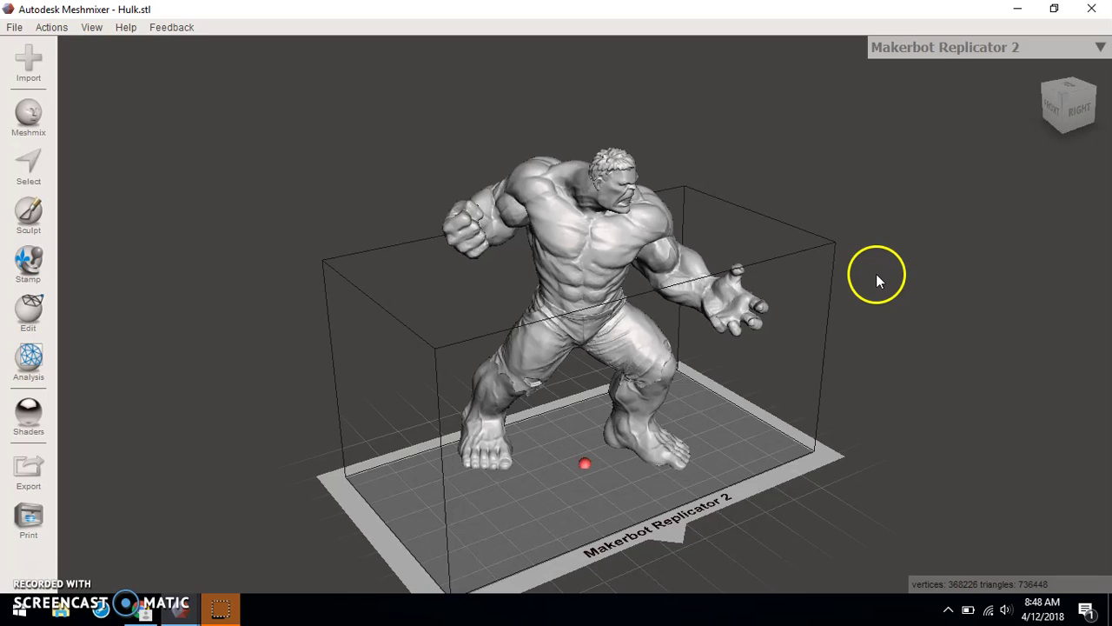
pyautogui.moveTo(900, 282); pyautogui.dragTo(792, 261, button='right')
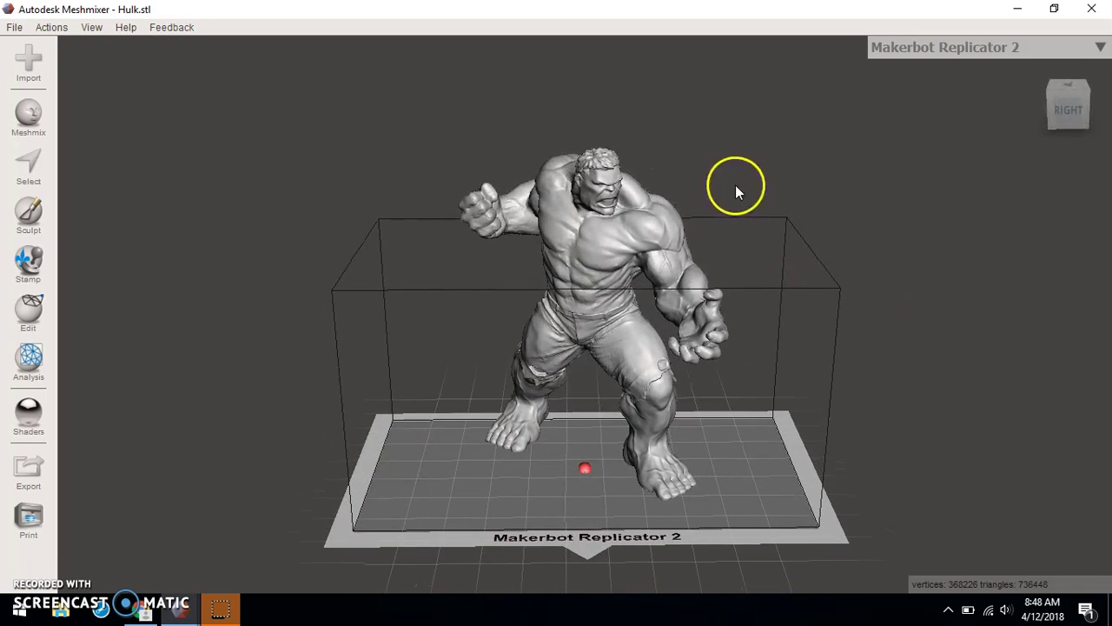
pyautogui.moveTo(749, 322); pyautogui.dragTo(760, 302, button='middle')
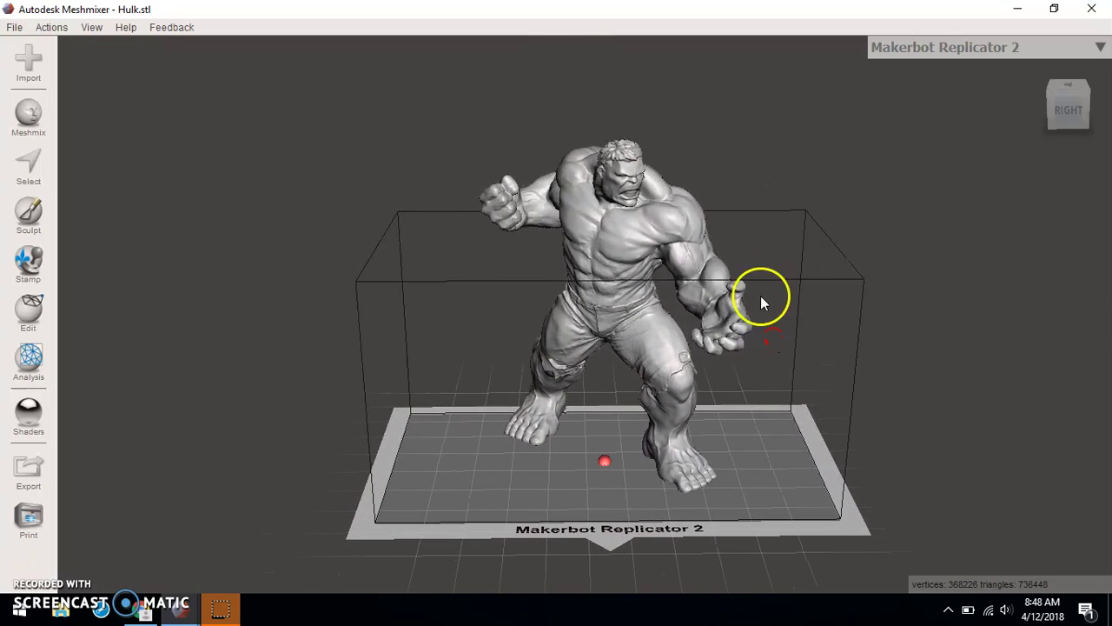
pyautogui.click(740, 314)
pyautogui.click(764, 272)
pyautogui.scroll(2, 729, 246)
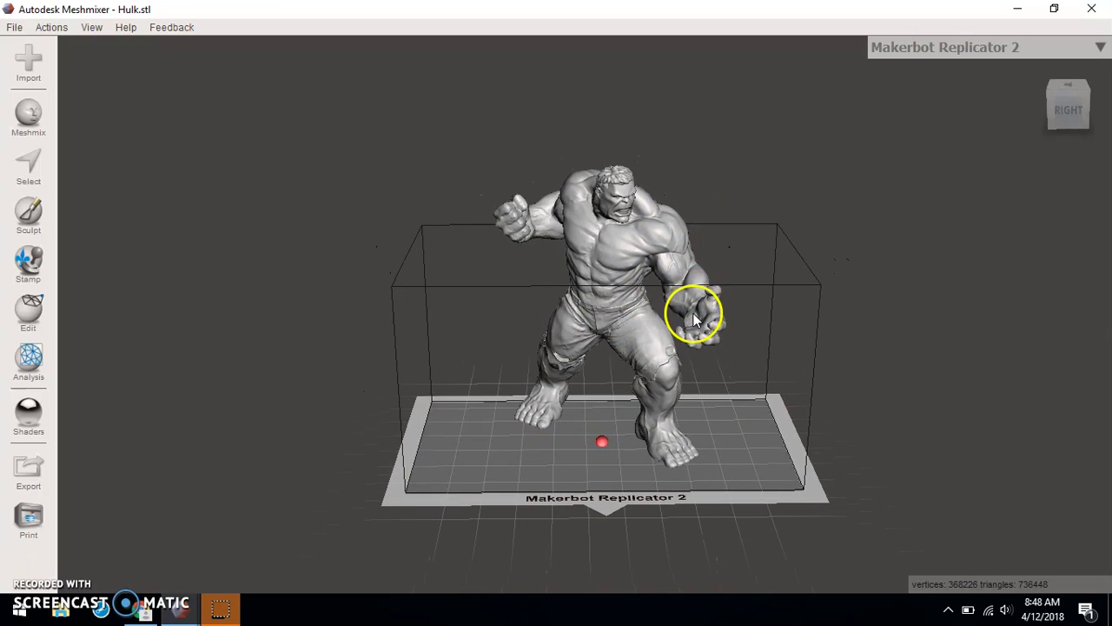
pyautogui.scroll(3, 695, 315)
pyautogui.scroll(-3, 669, 293)
pyautogui.scroll(4, 670, 293)
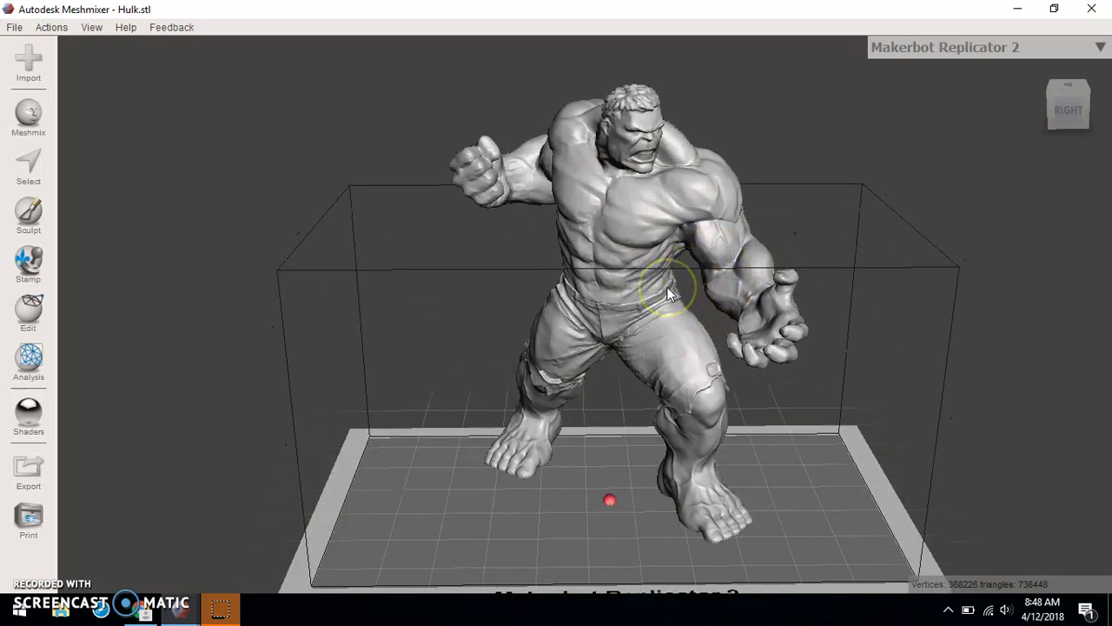
pyautogui.scroll(-3, 669, 292)
pyautogui.click(945, 281)
pyautogui.moveTo(944, 281); pyautogui.dragTo(602, 144, button='right')
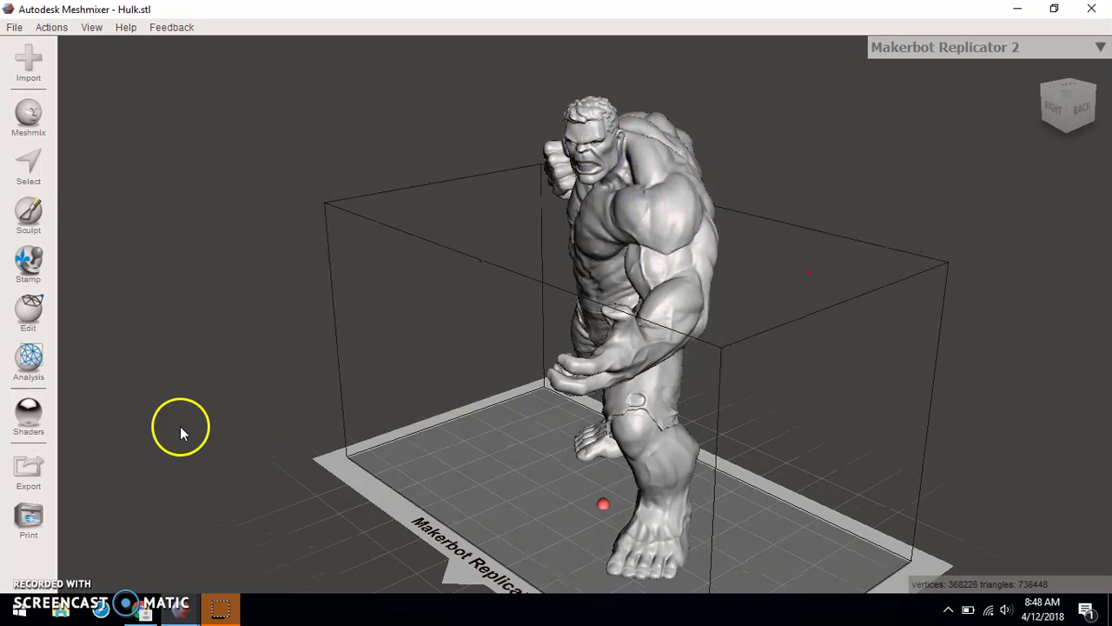
# Append the head-scan STL from the Desktop to the scene, accept the automatic position repair, and close the Object Browser.
pyautogui.click(24, 74)
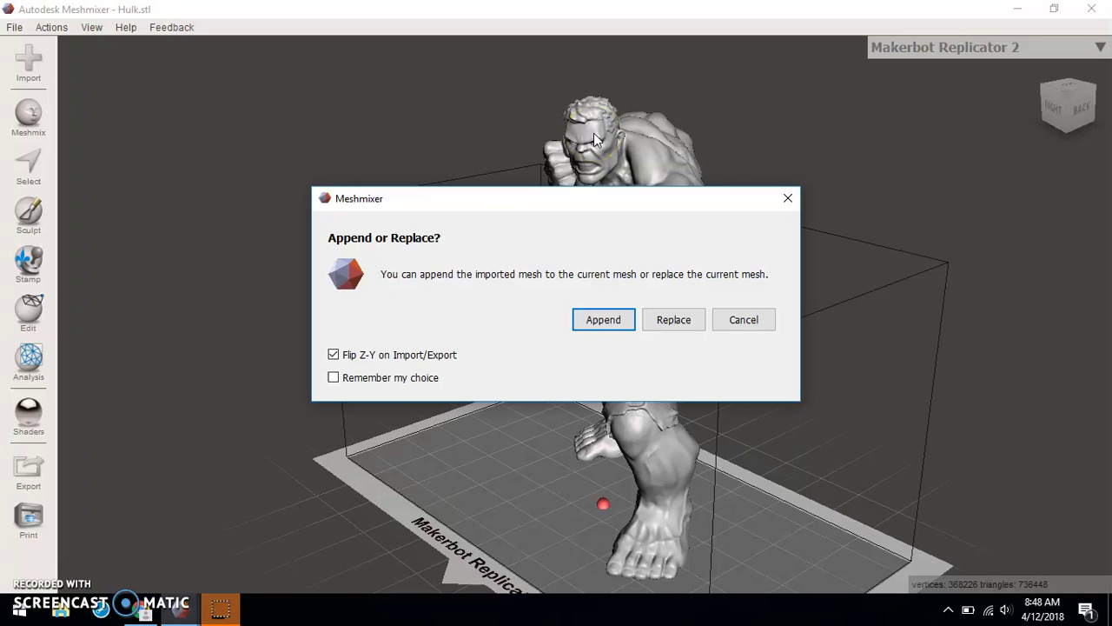
pyautogui.click(603, 319)
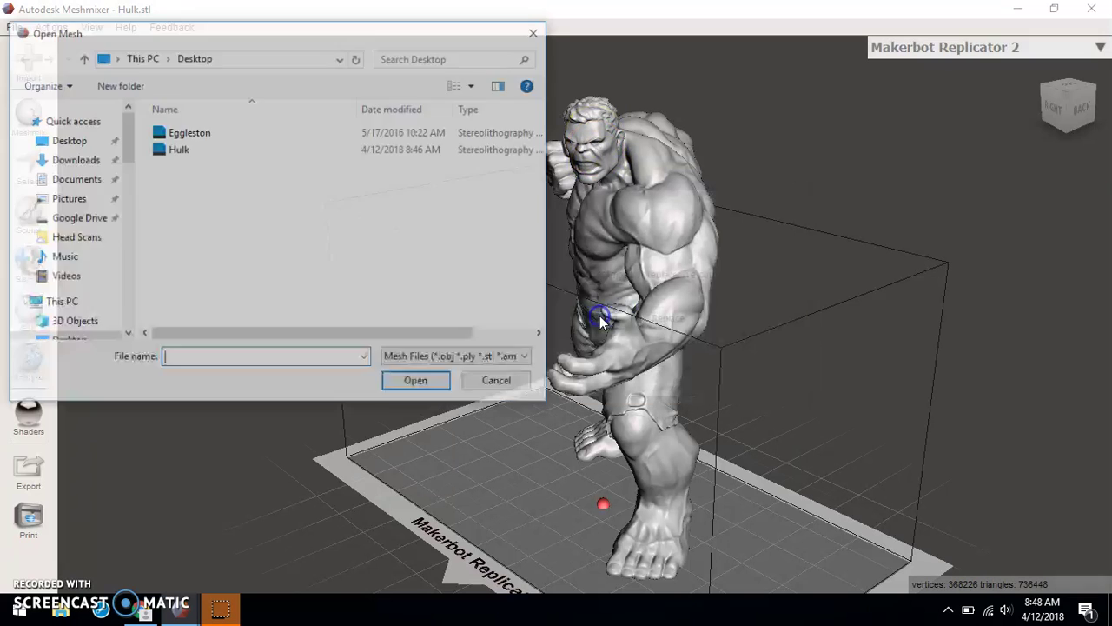
pyautogui.doubleClick(200, 135)
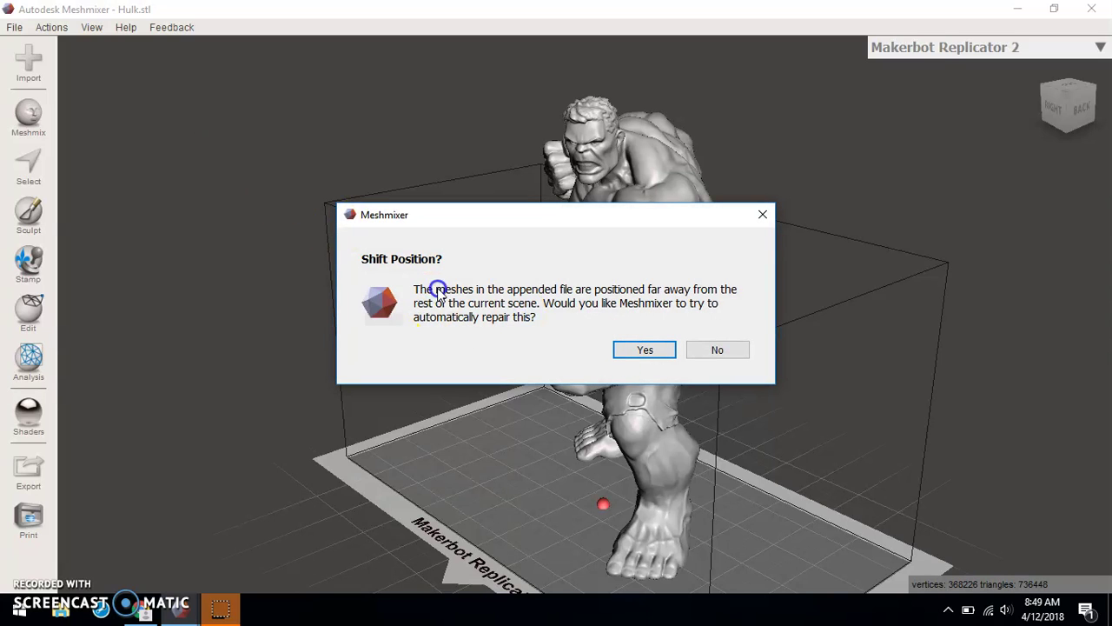
pyautogui.click(647, 351)
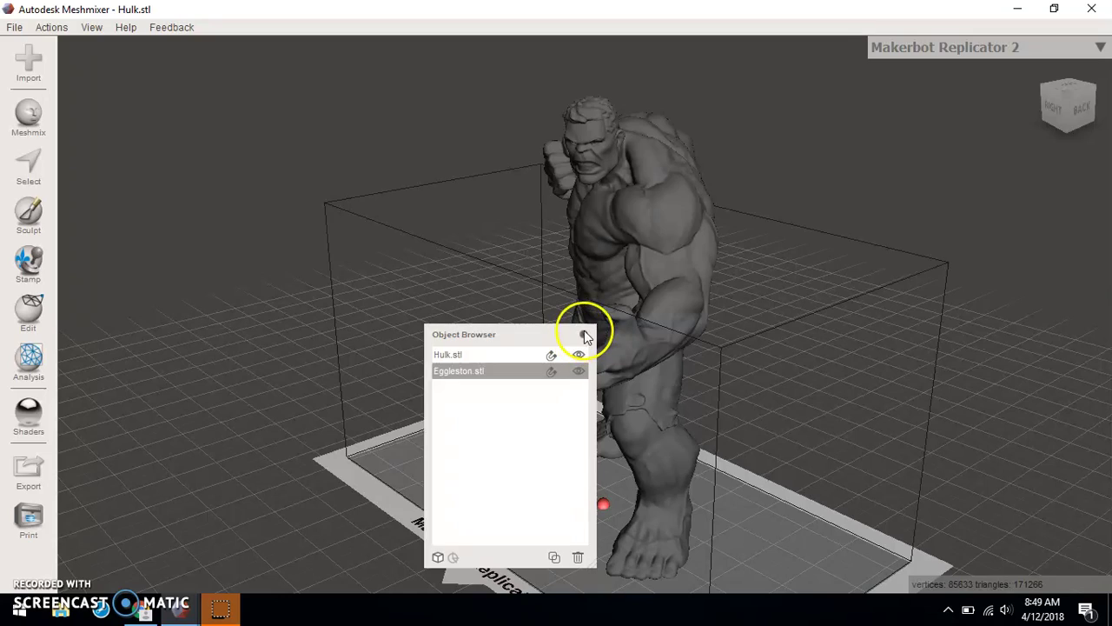
pyautogui.click(583, 335)
# Start a Transform on the appended head scan and move it to about X 15.6, Y 448.5, Z 27.1 mm.
pyautogui.scroll(-3, 815, 400)
pyautogui.scroll(-5, 815, 401)
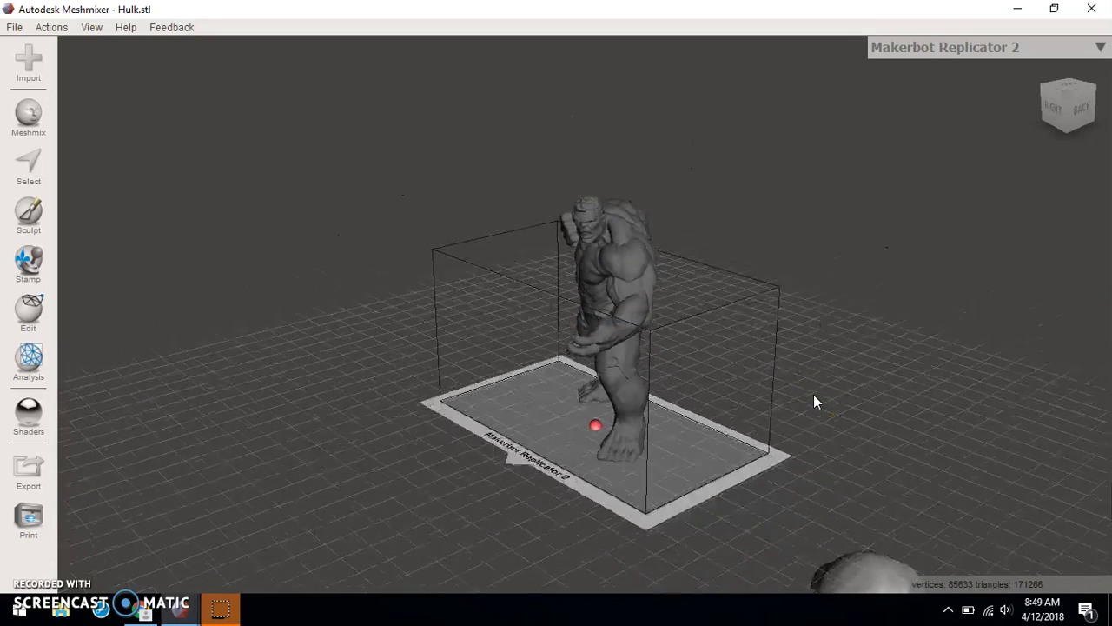
pyautogui.click(823, 545)
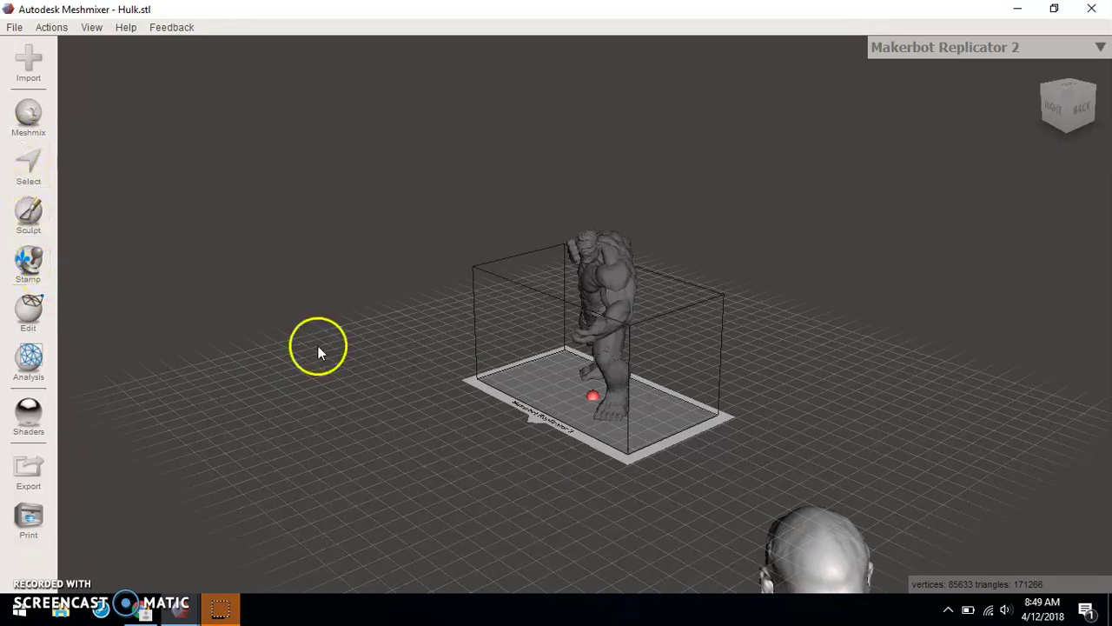
pyautogui.moveTo(882, 491); pyautogui.dragTo(731, 444, button='right')
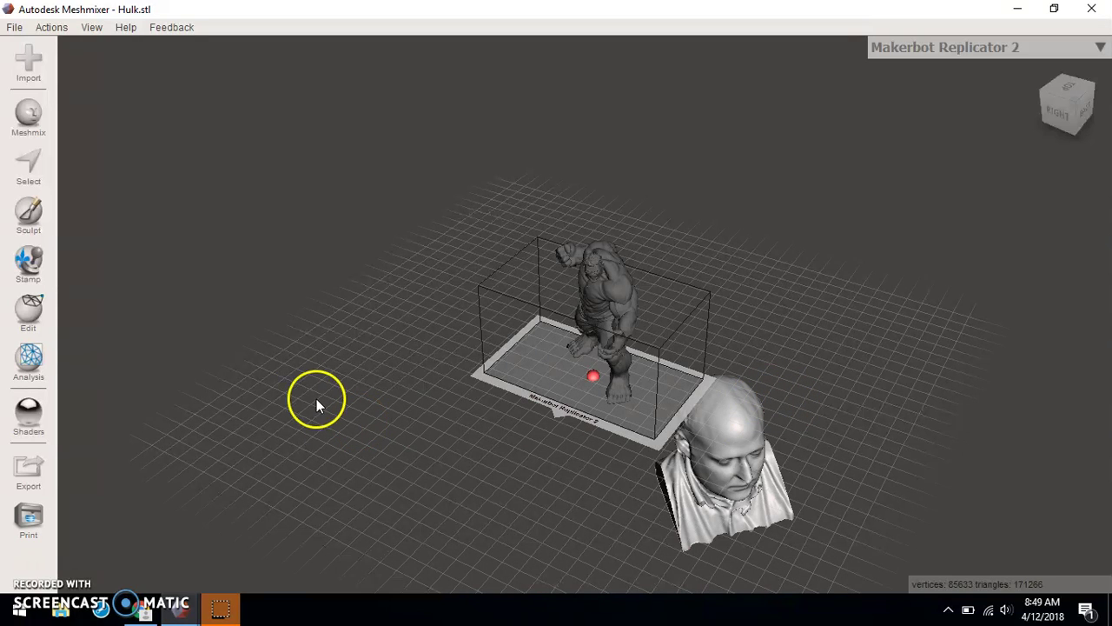
pyautogui.click(21, 311)
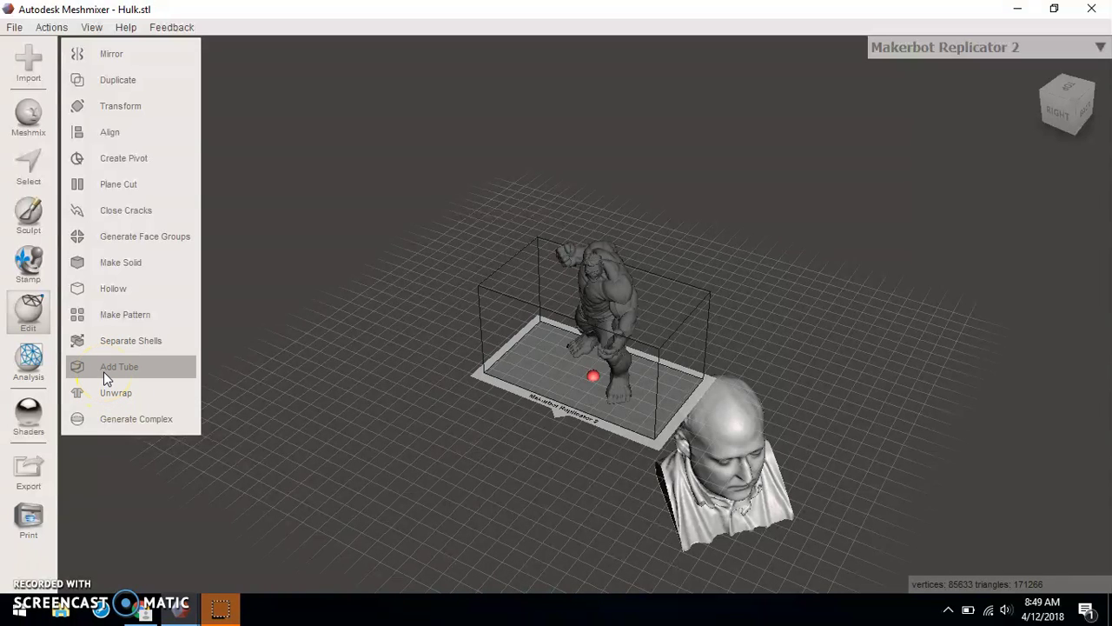
pyautogui.click(119, 105)
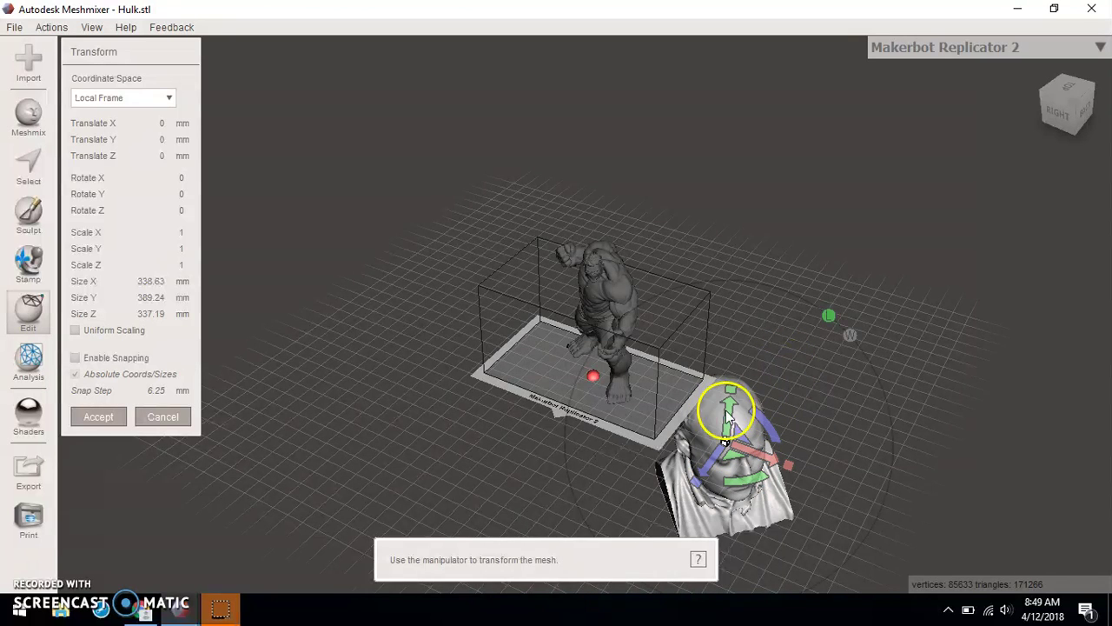
pyautogui.moveTo(926, 486); pyautogui.dragTo(902, 478, button='right')
pyautogui.moveTo(754, 472); pyautogui.dragTo(738, 330)
pyautogui.moveTo(810, 329)
pyautogui.mouseDown()
pyautogui.moveTo(786, 320)
pyautogui.moveTo(828, 335)
pyautogui.mouseUp()
pyautogui.click(832, 450)
# Try tilting the head scan about 15.4° around Z, and undo the rotation.
pyautogui.moveTo(810, 296)
pyautogui.mouseDown()
pyautogui.moveTo(786, 304)
pyautogui.moveTo(796, 317)
pyautogui.moveTo(806, 260)
pyautogui.moveTo(806, 291)
pyautogui.mouseUp()
pyautogui.click(806, 296)
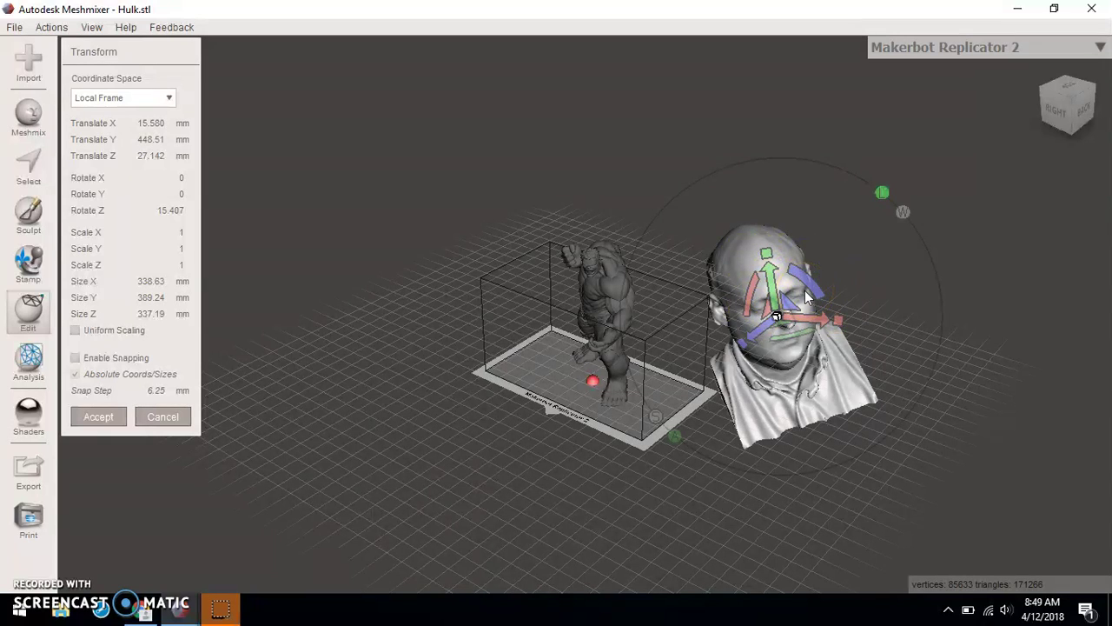
pyautogui.hotkey('ctrl', 'z')
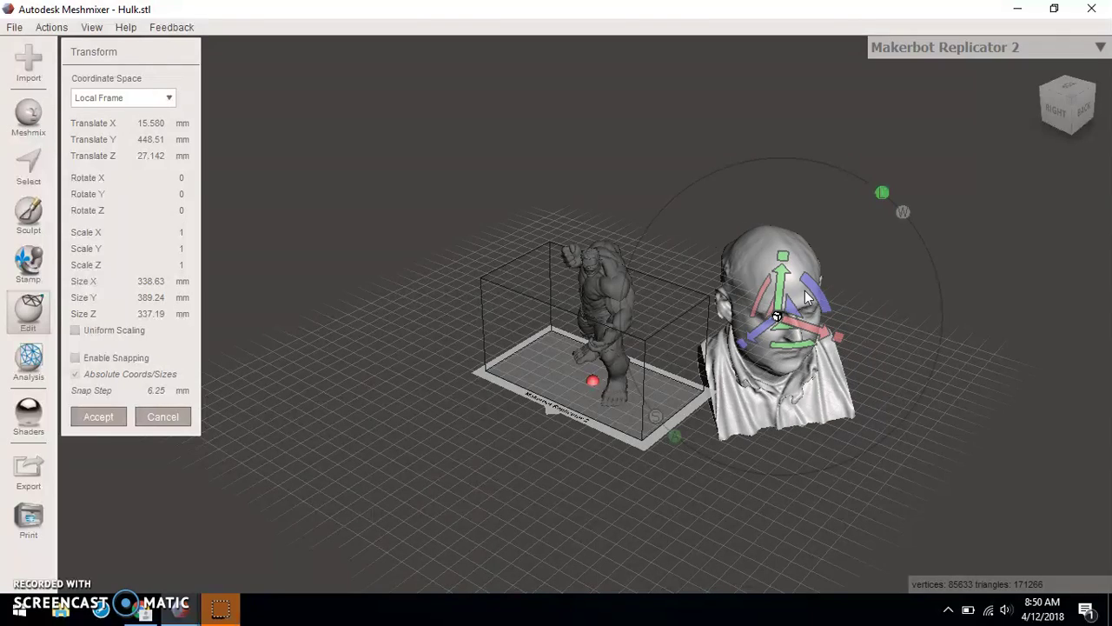
# Rotate the head scan about -39.8° around Y and move it to about X 67.8, Y 712.4, Z 222.3 mm.
pyautogui.moveTo(991, 199); pyautogui.dragTo(952, 294, button='right')
pyautogui.click(579, 290)
pyautogui.moveTo(830, 241); pyautogui.dragTo(728, 279)
pyautogui.click(583, 301)
pyautogui.moveTo(896, 419); pyautogui.dragTo(837, 352, button='right')
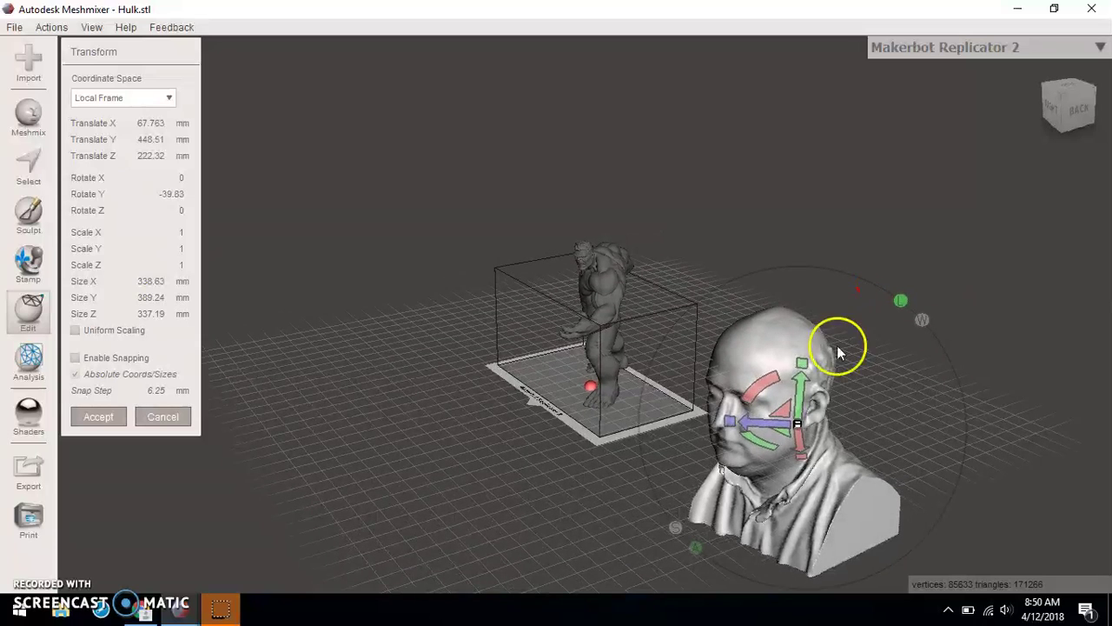
pyautogui.moveTo(803, 388); pyautogui.dragTo(808, 236)
pyautogui.click(821, 317)
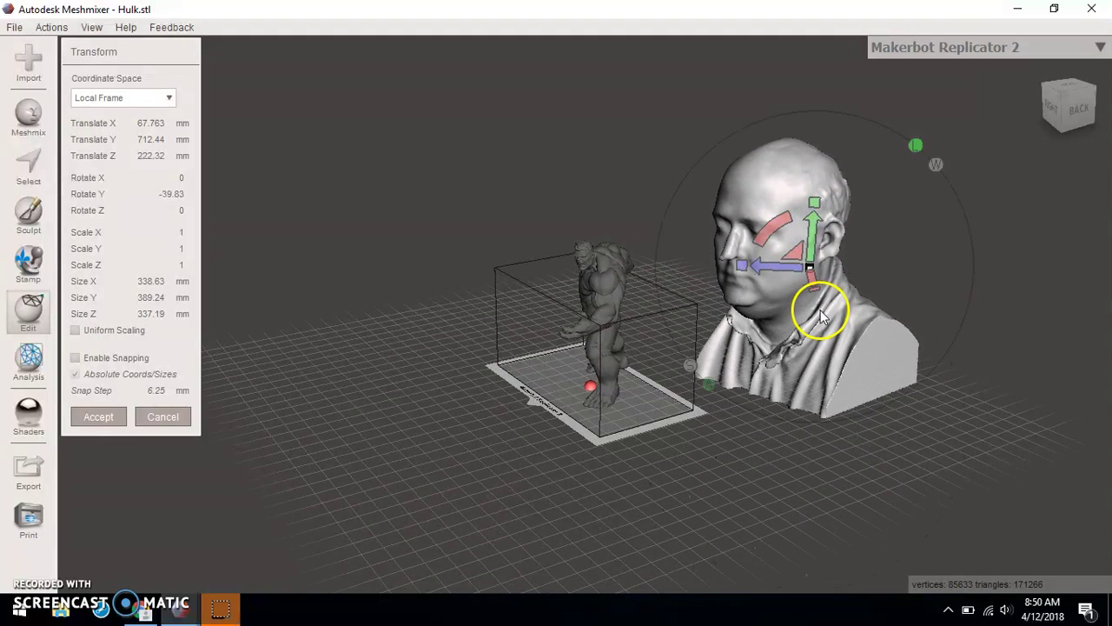
# Try scaling the head scan along the Y axis only, and undo the scaling.
pyautogui.click(830, 261)
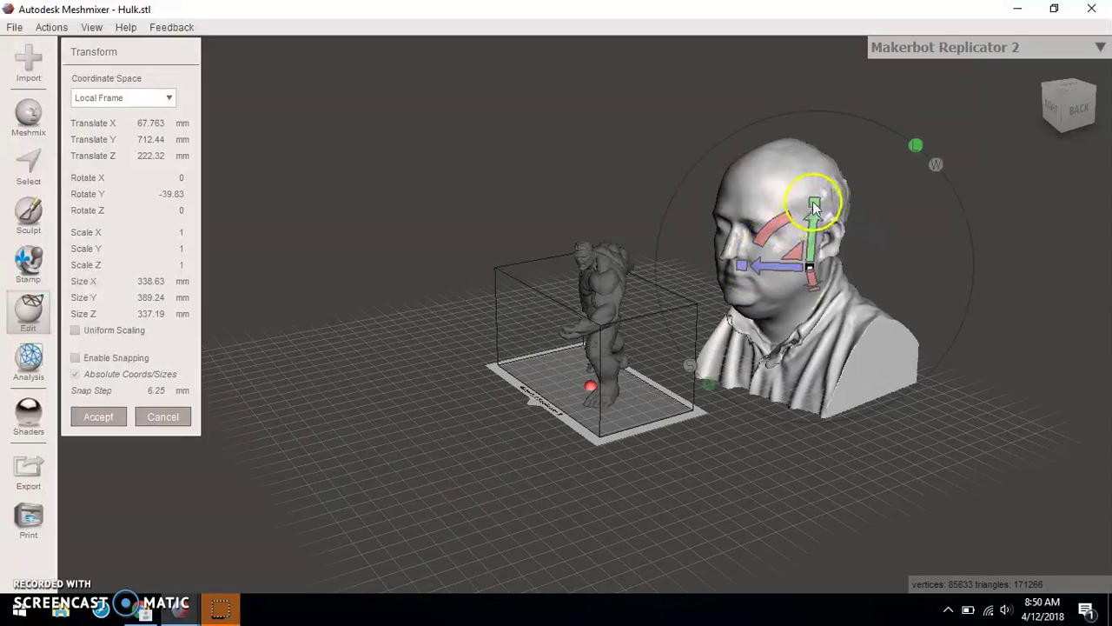
pyautogui.moveTo(815, 203)
pyautogui.mouseDown()
pyautogui.moveTo(820, 242)
pyautogui.moveTo(818, 211)
pyautogui.mouseUp()
pyautogui.hotkey('ctrl', 'z')
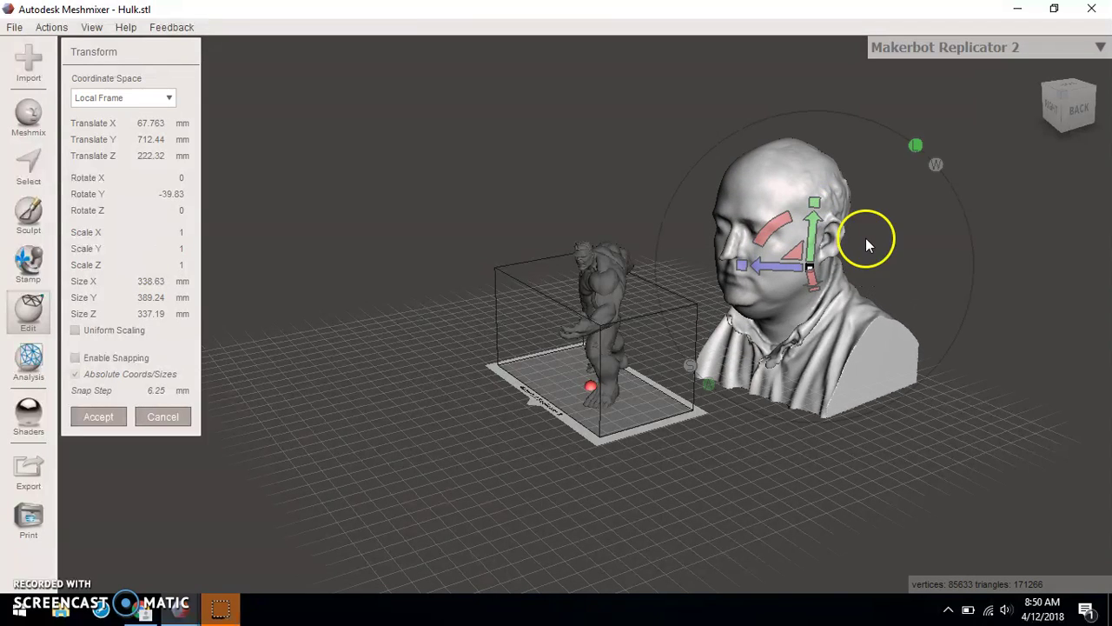
# Enable uniform scaling and set the head scan's scale to 0.5.
pyautogui.click(181, 233)
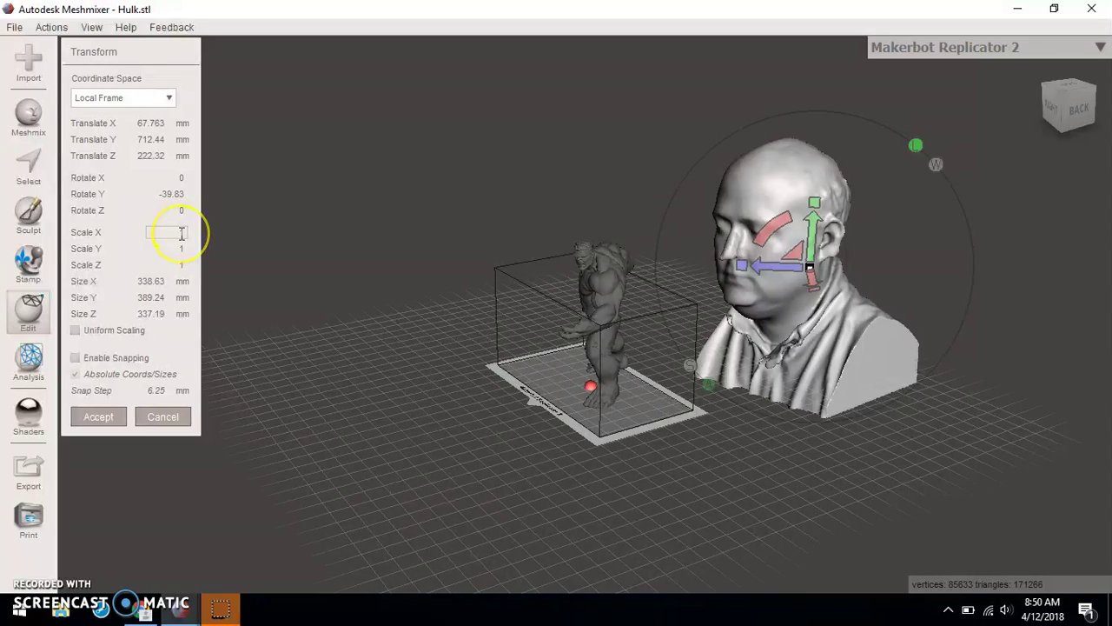
pyautogui.doubleClick(180, 233)
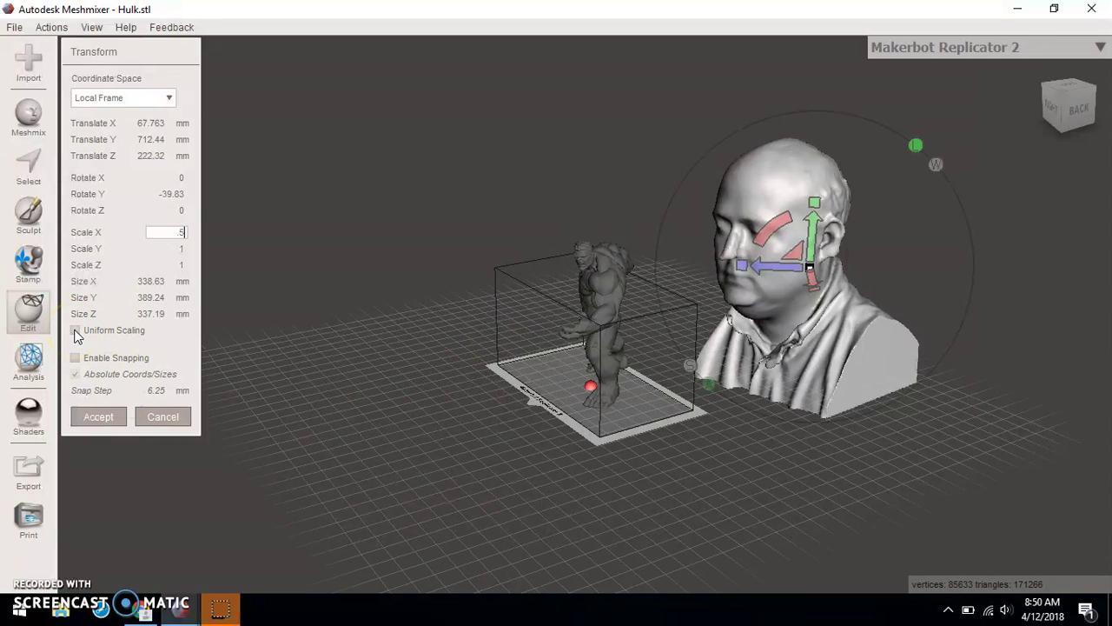
pyautogui.press('Return')
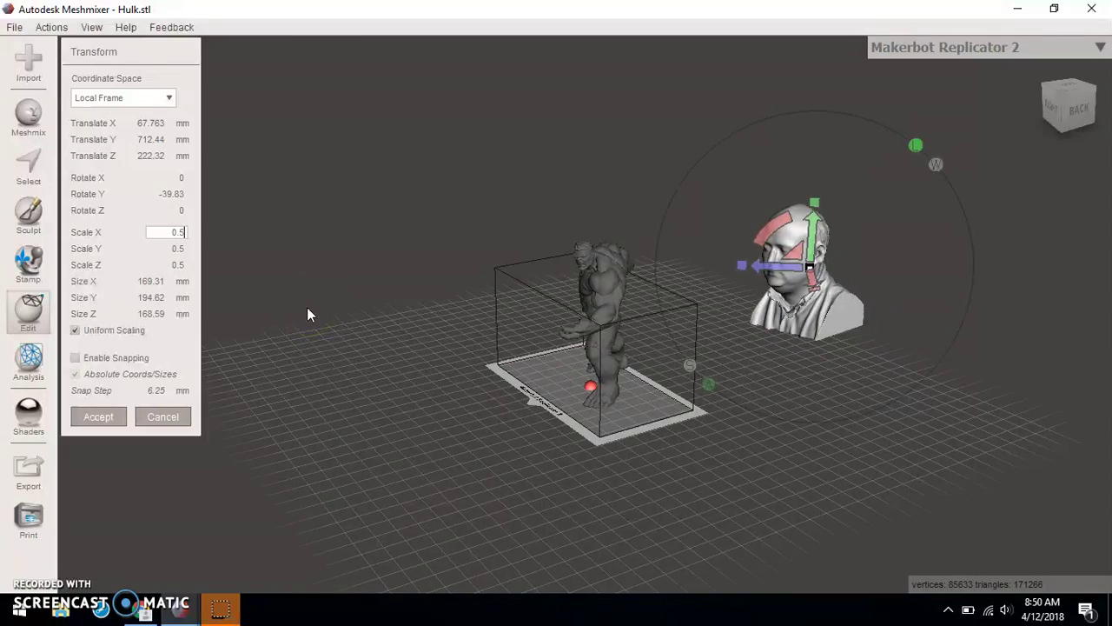
# Set the head scan's uniform scale to 0.3 and accept the transform.
pyautogui.moveTo(871, 268); pyautogui.dragTo(894, 259, button='right')
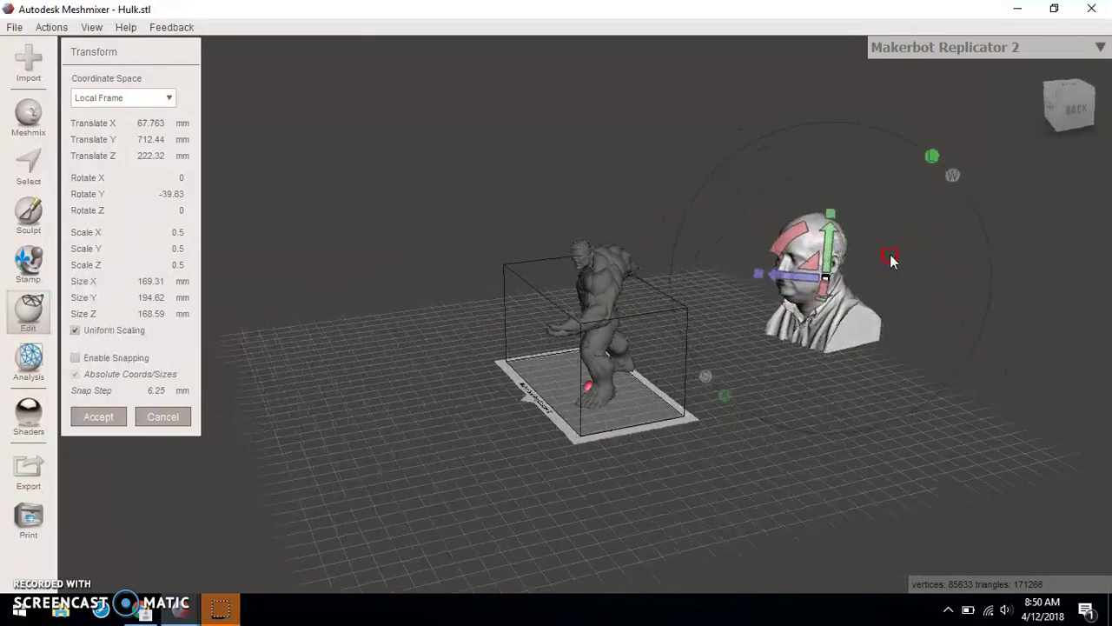
pyautogui.doubleClick(182, 231)
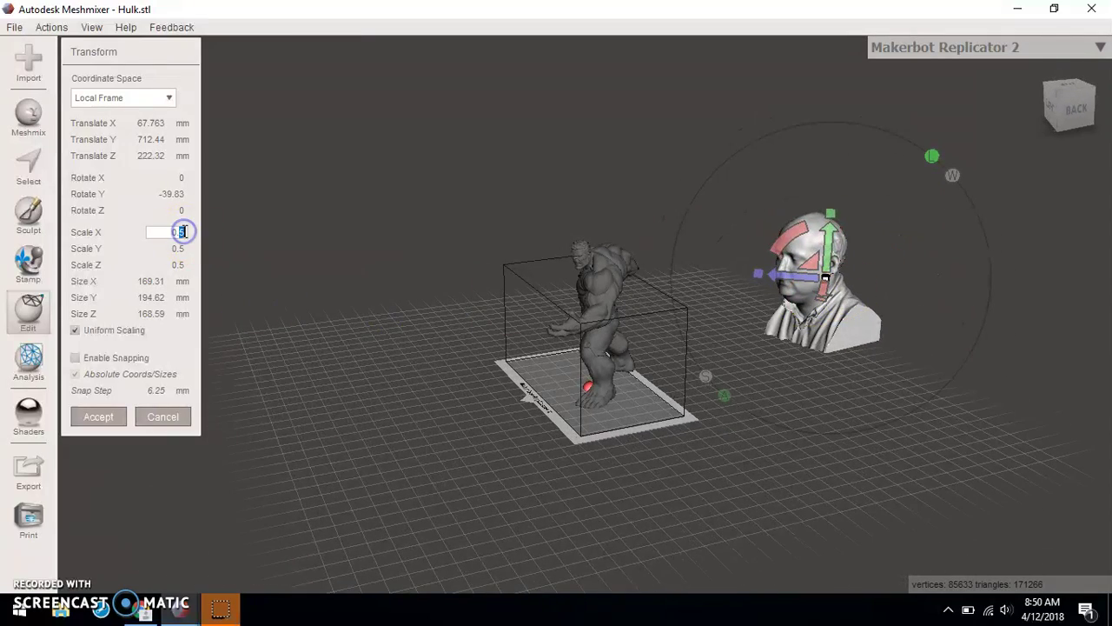
pyautogui.moveTo(178, 232); pyautogui.dragTo(150, 234)
pyautogui.write('3')
pyautogui.press('Return')
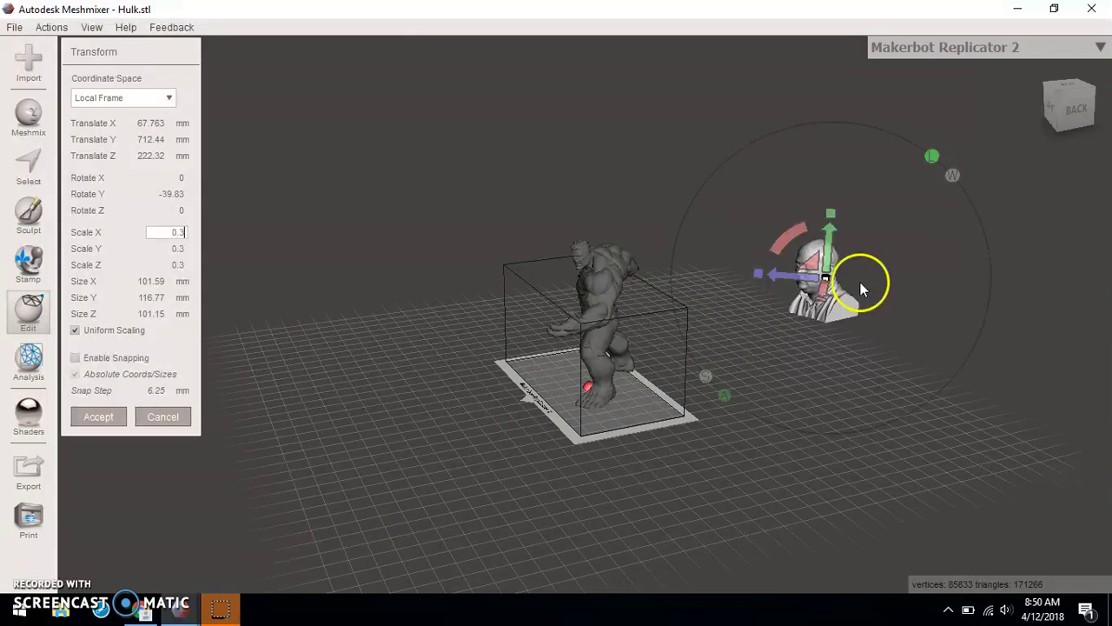
pyautogui.click(110, 416)
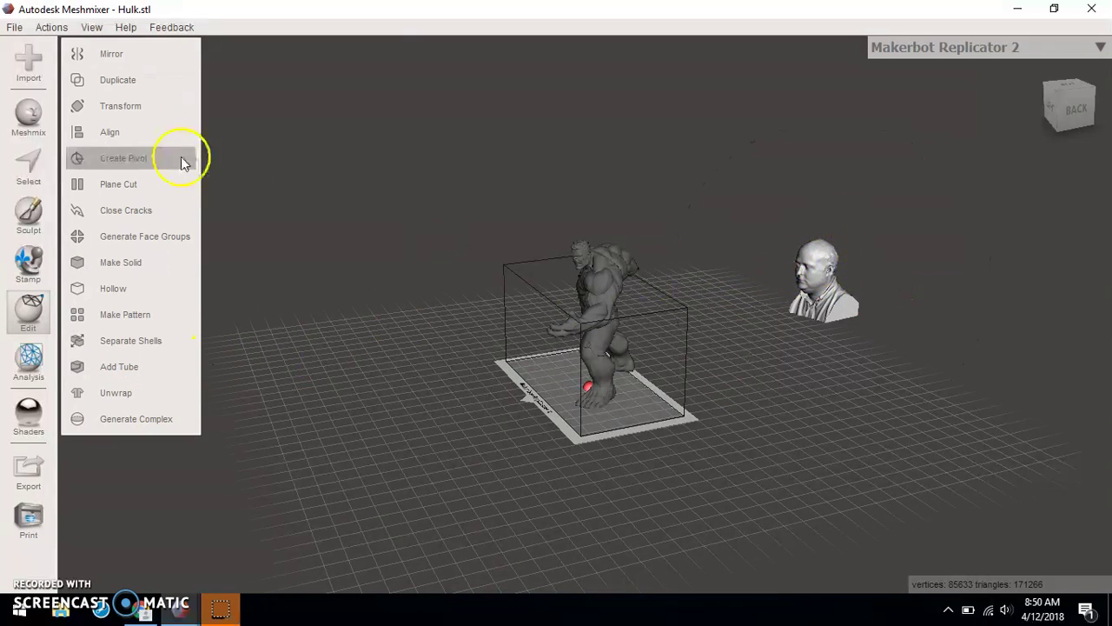
# Transform the head scan closer behind the Hulk, at about X 24.2, Z 265.3 mm and rotated about -13.1° around Y.
pyautogui.click(120, 105)
pyautogui.moveTo(782, 275)
pyautogui.mouseDown()
pyautogui.moveTo(649, 277)
pyautogui.moveTo(770, 290)
pyautogui.mouseUp()
pyautogui.moveTo(770, 291); pyautogui.dragTo(857, 417, button='right')
pyautogui.moveTo(641, 365)
pyautogui.mouseDown()
pyautogui.moveTo(615, 339)
pyautogui.moveTo(631, 356)
pyautogui.mouseUp()
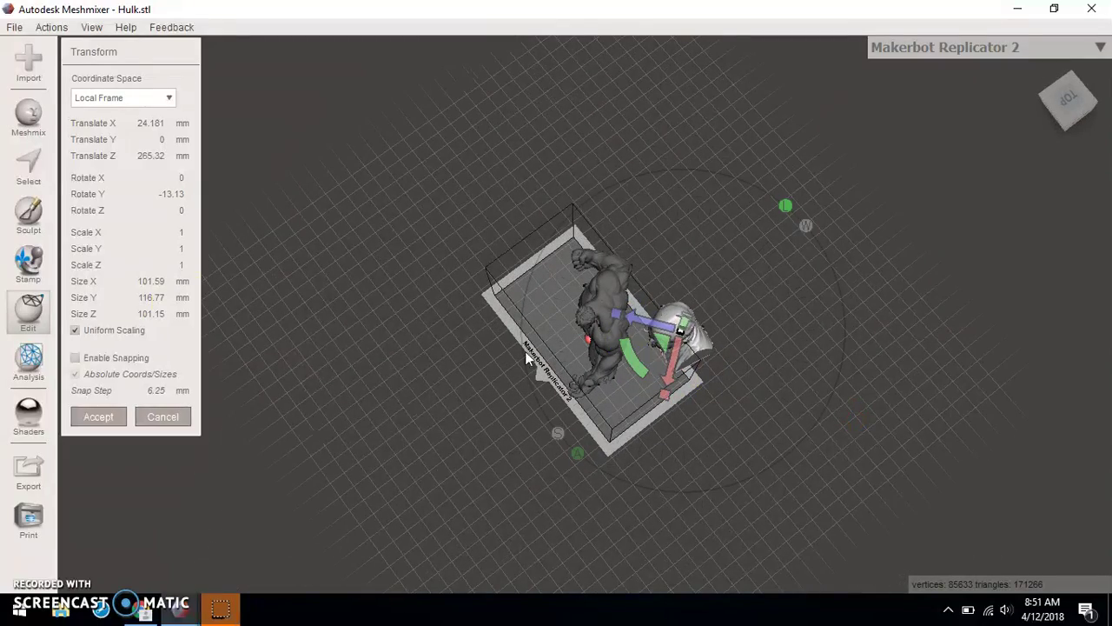
# Set the head scan's uniform scale to 0.75.
pyautogui.doubleClick(179, 230)
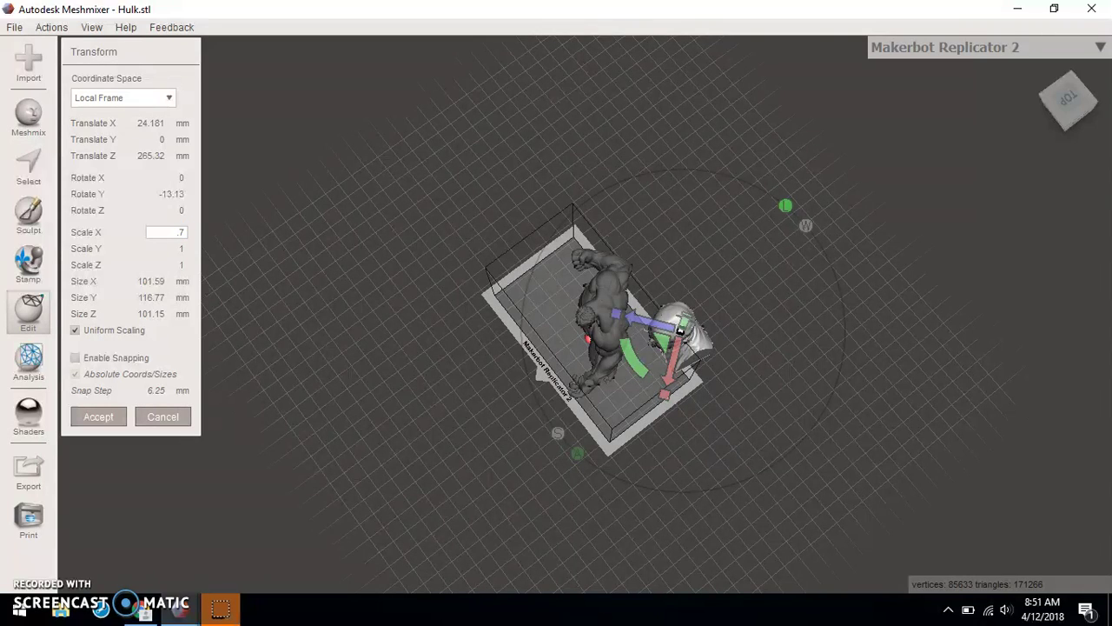
pyautogui.press('Return')
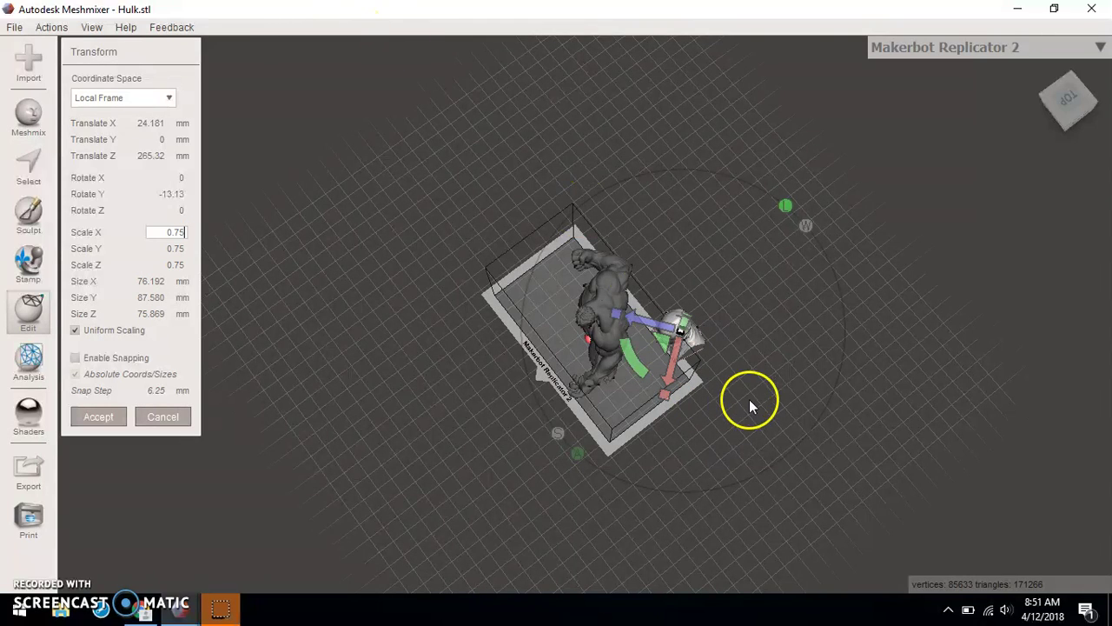
pyautogui.moveTo(762, 390); pyautogui.dragTo(356, 198, button='right')
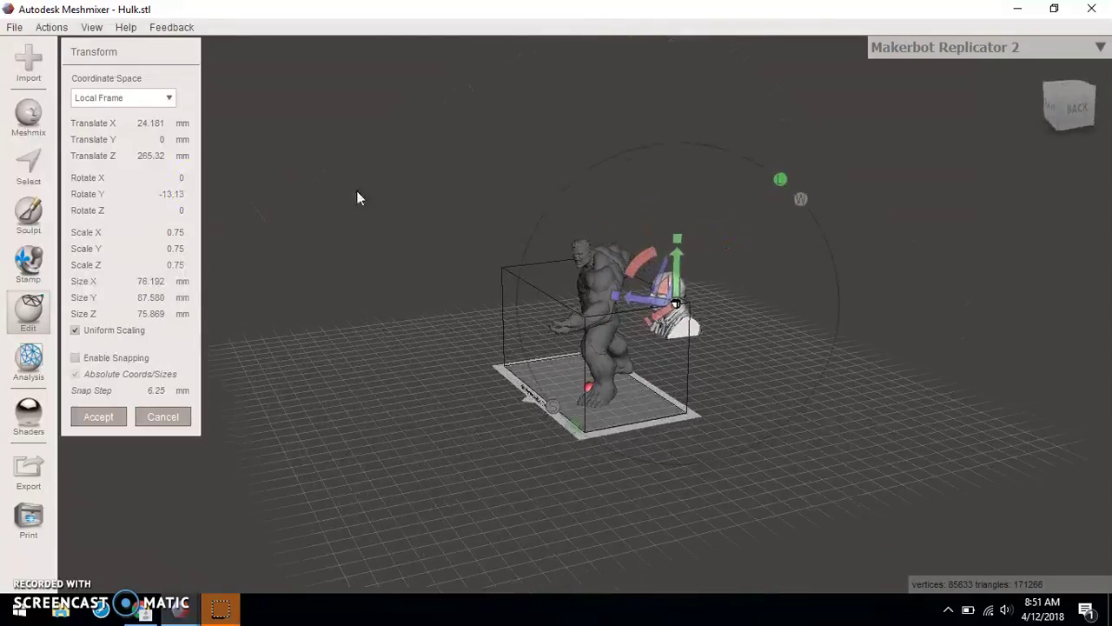
# Set the head scan's uniform scale to 0.65 and accept the transform.
pyautogui.doubleClick(179, 233)
pyautogui.press('BackSpace')
pyautogui.write('.65')
pyautogui.press('Return')
pyautogui.click(100, 418)
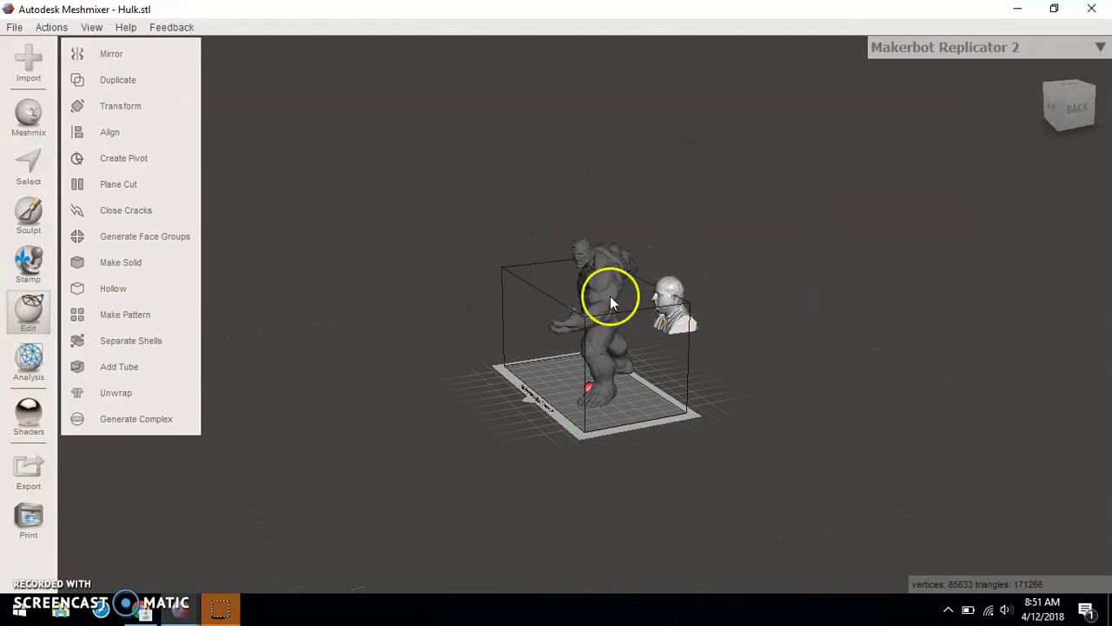
# Raise the head scan to about the Hulk's head height, moving it about X -8.7, Y 54.2, Z 6.6 mm.
pyautogui.click(118, 105)
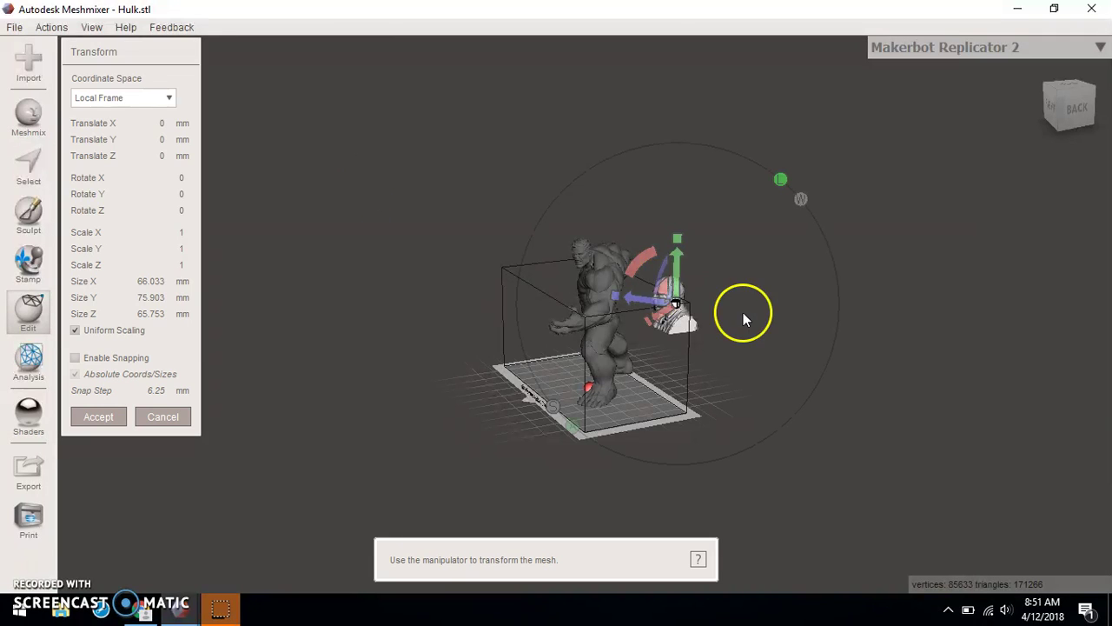
pyautogui.moveTo(680, 257); pyautogui.dragTo(679, 217)
pyautogui.moveTo(639, 258); pyautogui.dragTo(701, 274)
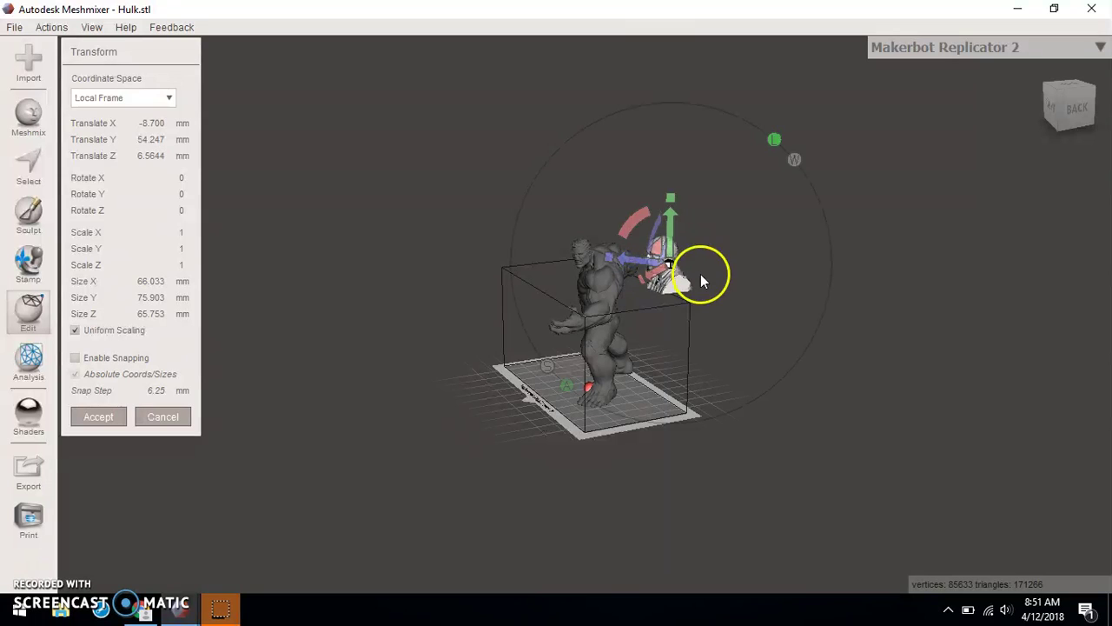
pyautogui.scroll(1, 694, 278)
pyautogui.scroll(4, 691, 274)
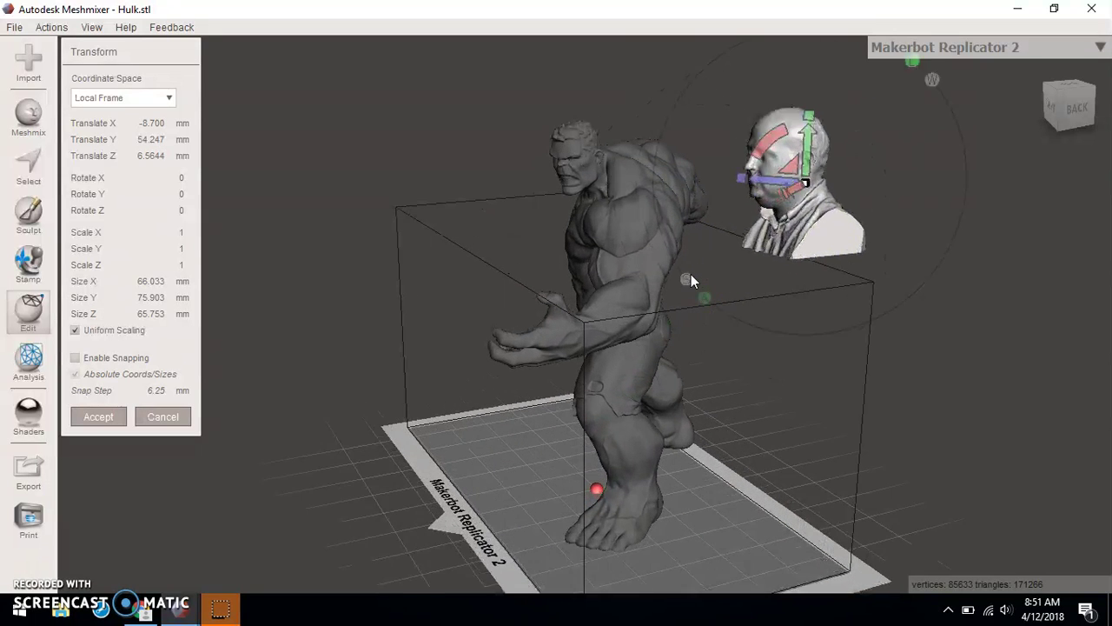
# Move the head scan clear of the Hulk to about X -67.1, Z -87.9 mm and accept the transform.
pyautogui.moveTo(741, 291); pyautogui.dragTo(700, 327, button='right')
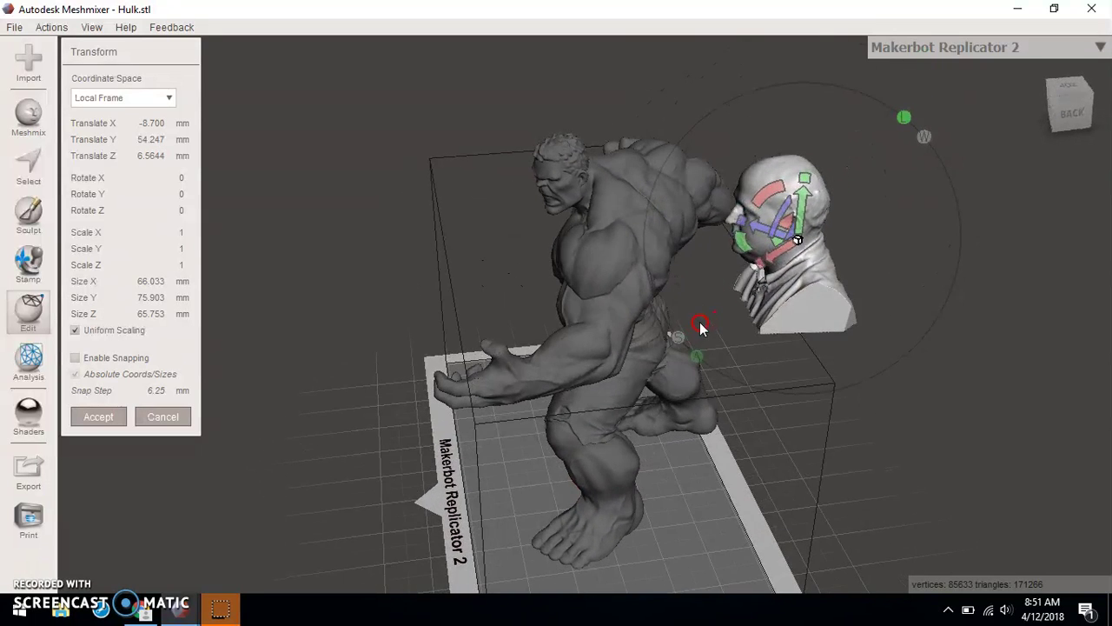
pyautogui.moveTo(650, 404)
pyautogui.mouseDown()
pyautogui.moveTo(472, 199)
pyautogui.moveTo(518, 149)
pyautogui.mouseUp()
pyautogui.moveTo(583, 189); pyautogui.dragTo(589, 204)
pyautogui.moveTo(862, 300); pyautogui.dragTo(904, 293, button='right')
pyautogui.moveTo(797, 248); pyautogui.dragTo(861, 139)
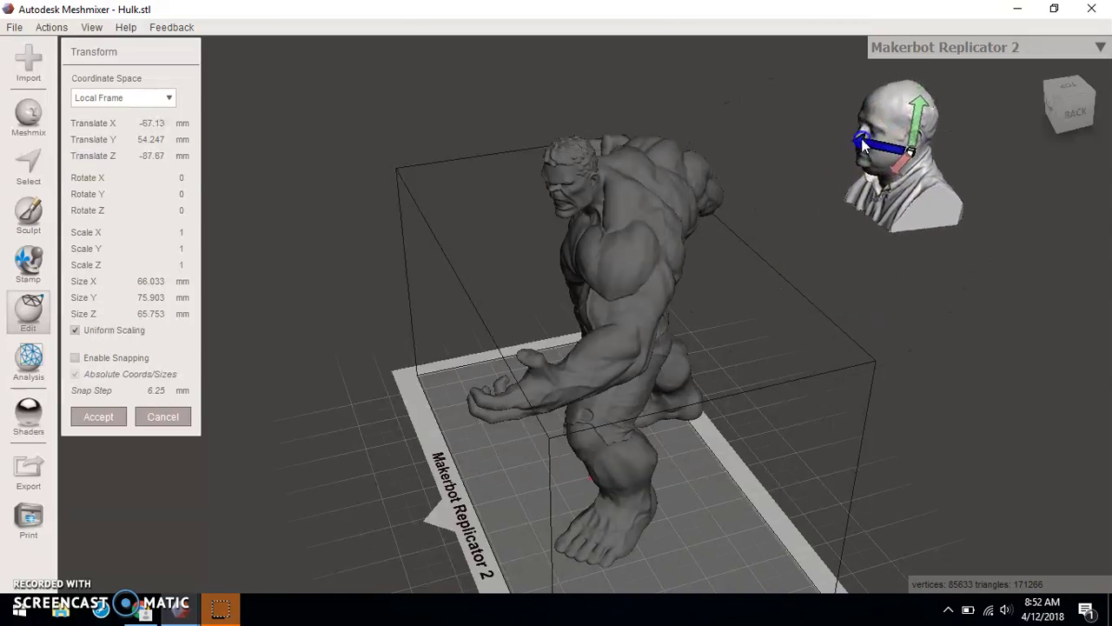
pyautogui.moveTo(938, 223); pyautogui.dragTo(895, 209, button='right')
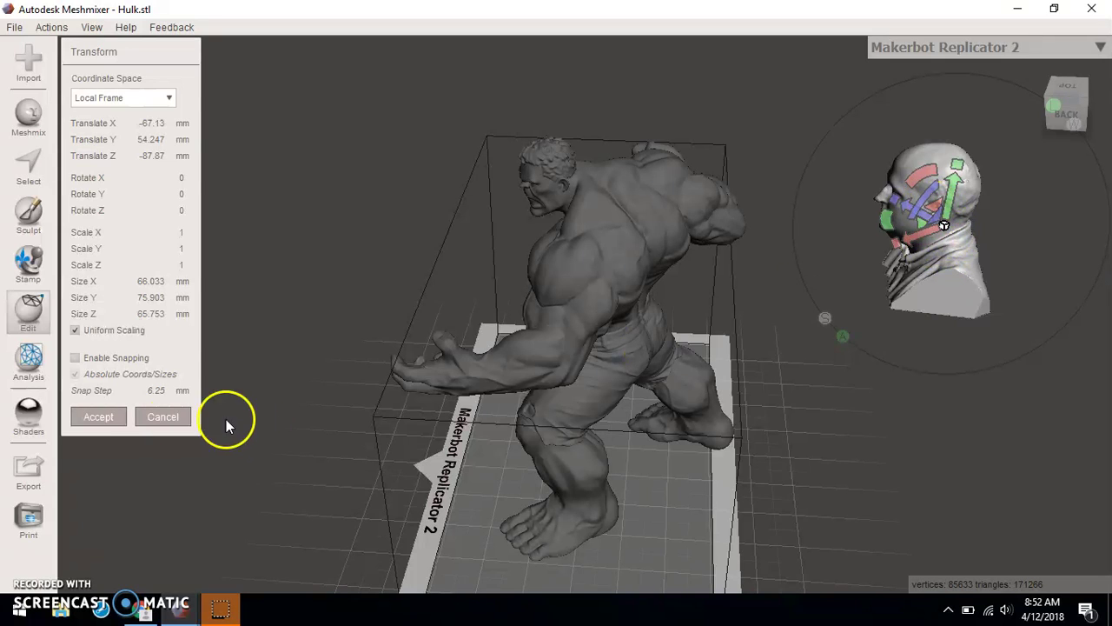
pyautogui.click(107, 419)
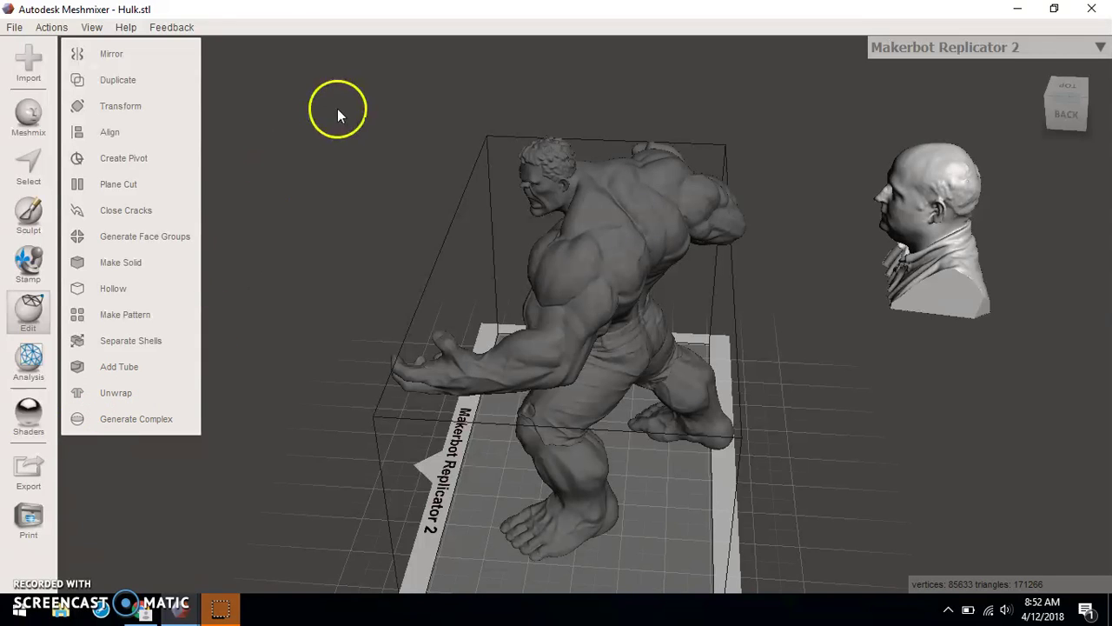
# Try a Plane Cut tilted along the head scan's neckline, and cancel the cut.
pyautogui.click(127, 186)
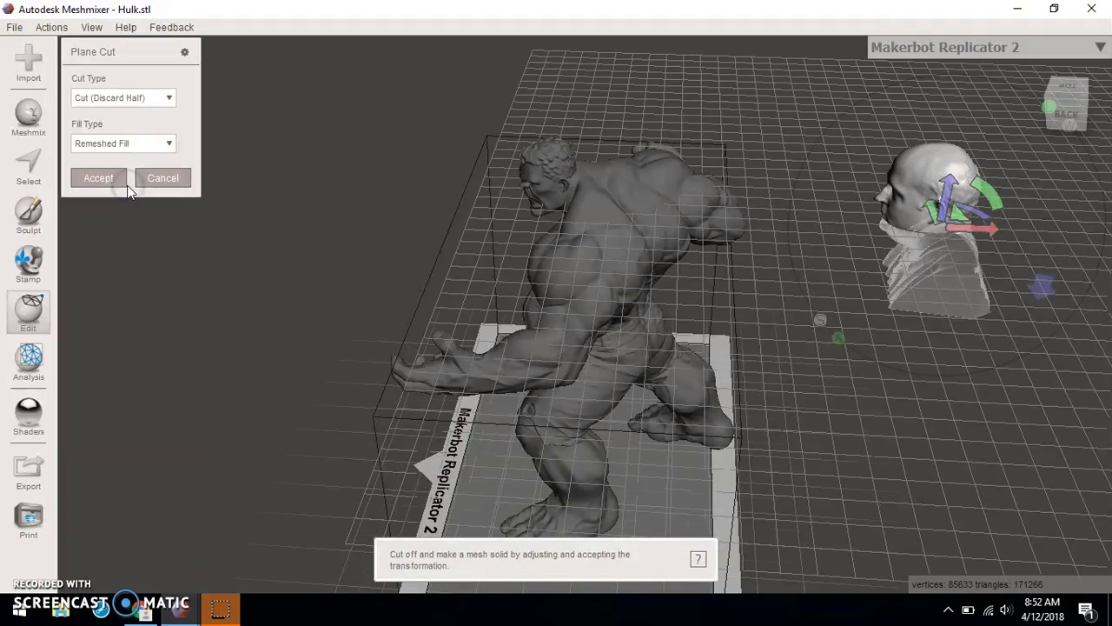
pyautogui.moveTo(1062, 412); pyautogui.dragTo(1047, 369, button='right')
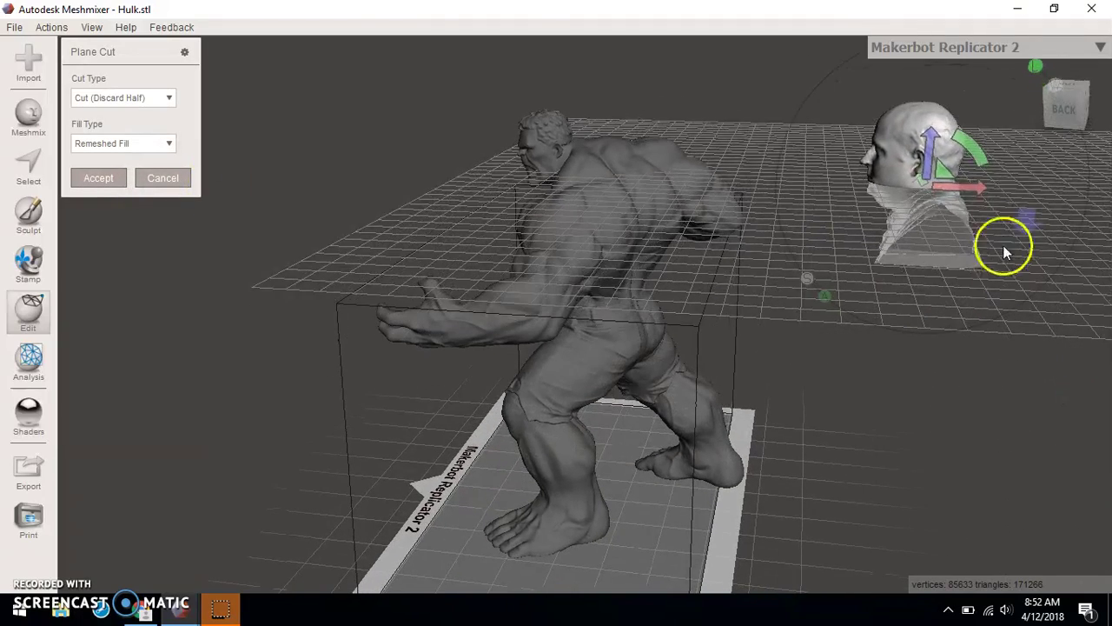
pyautogui.click(973, 149)
pyautogui.moveTo(973, 149); pyautogui.dragTo(979, 465)
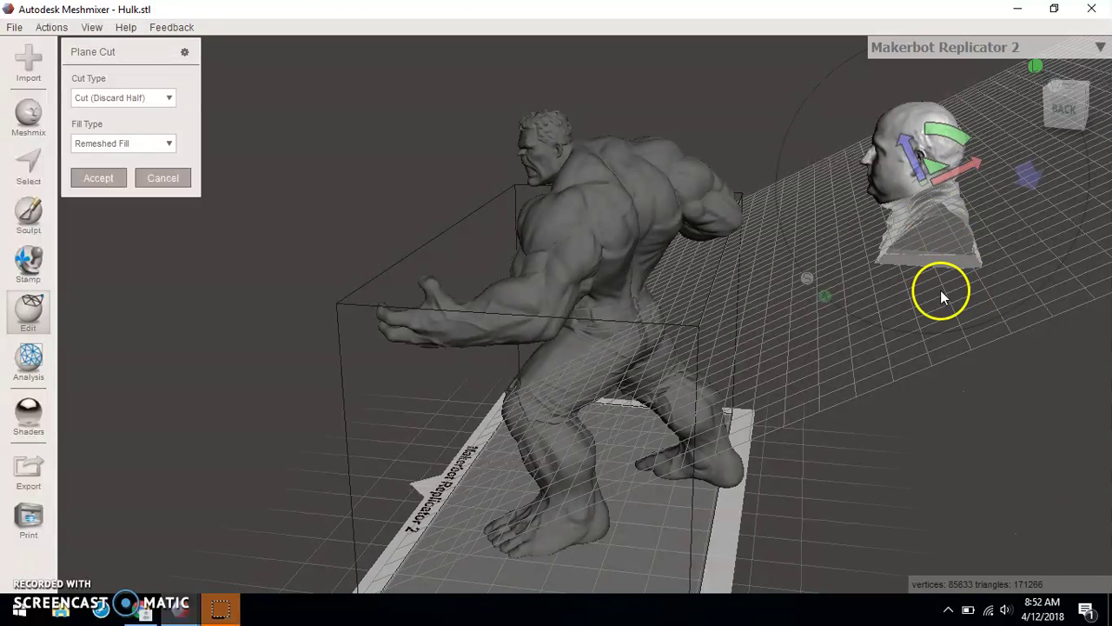
pyautogui.click(676, 484)
pyautogui.click(586, 368)
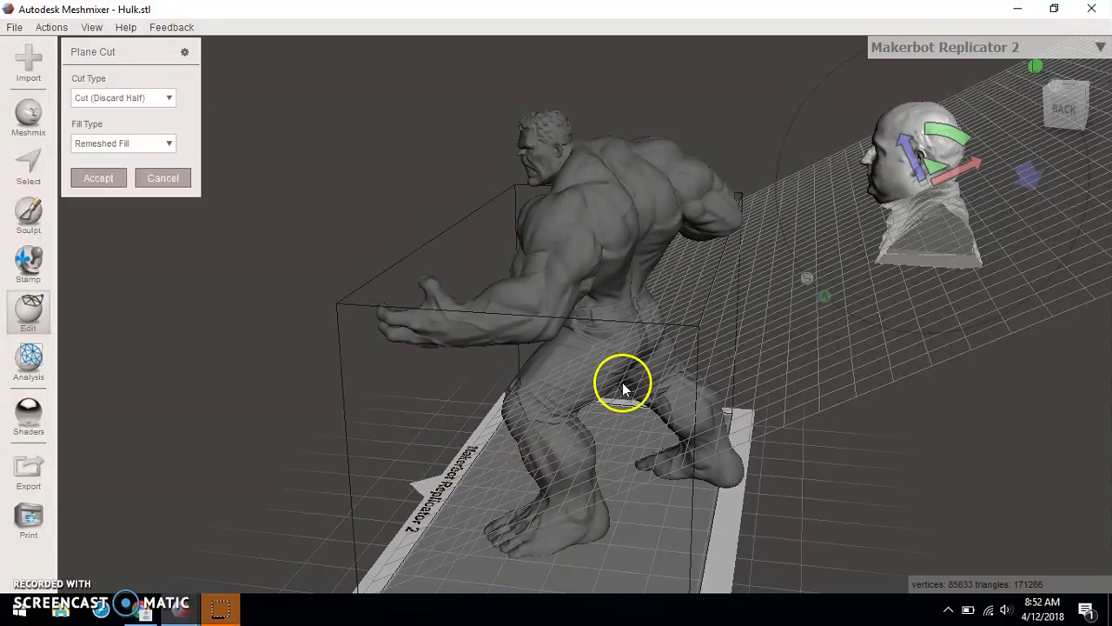
pyautogui.click(167, 177)
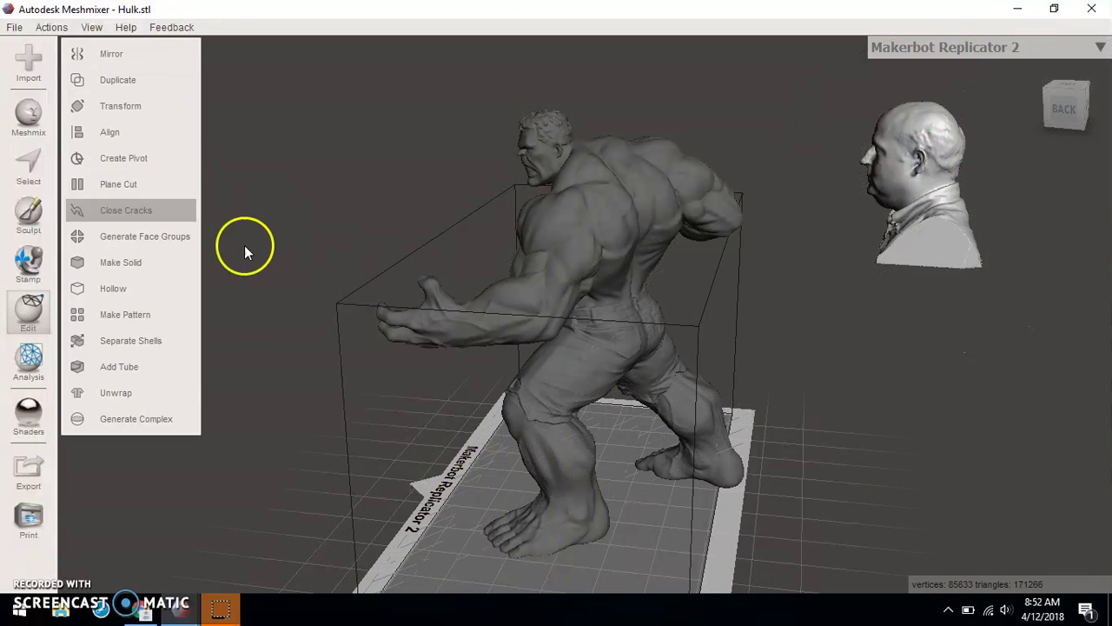
# Try selecting the scanned head above the collar with a line across the neck, and clear the selection.
pyautogui.click(26, 164)
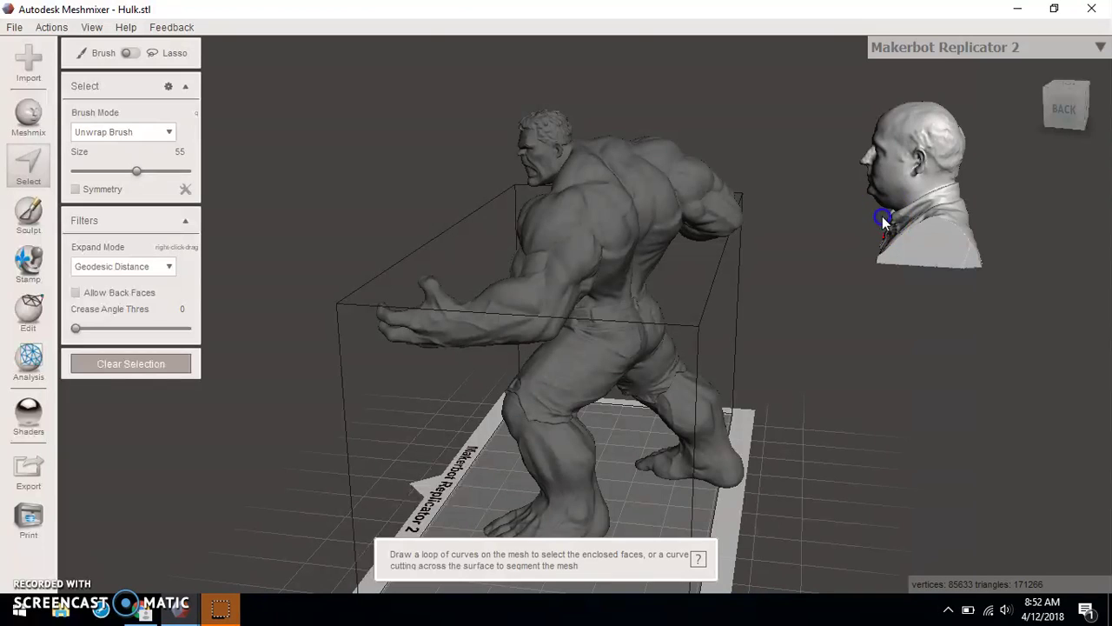
pyautogui.moveTo(882, 216); pyautogui.dragTo(905, 205)
pyautogui.moveTo(955, 178); pyautogui.dragTo(995, 159)
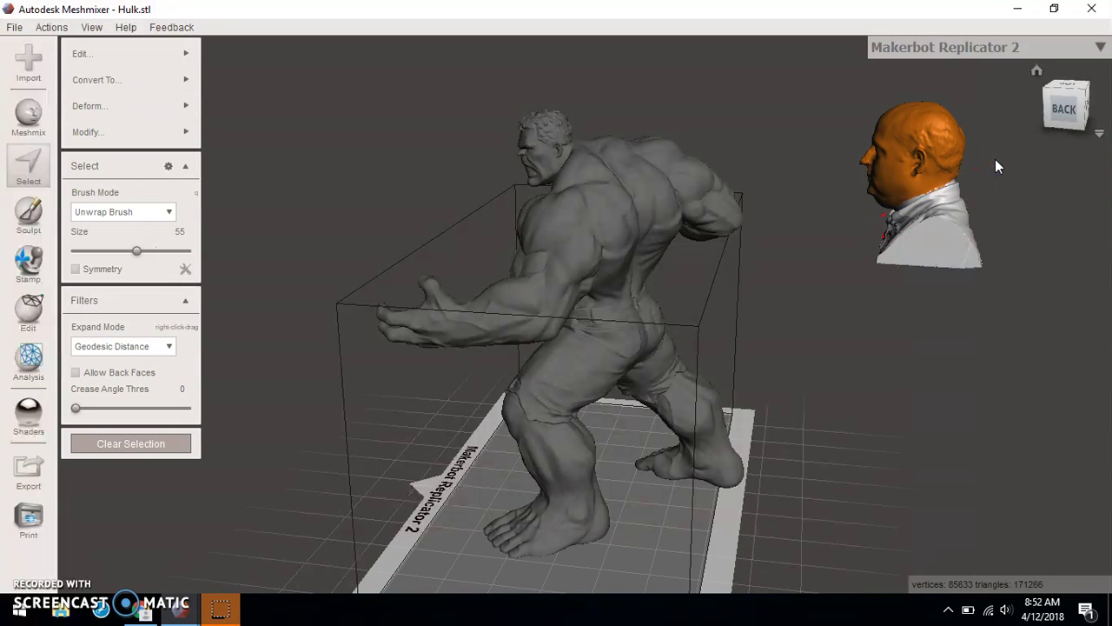
pyautogui.moveTo(915, 131)
pyautogui.mouseDown()
pyautogui.moveTo(921, 160)
pyautogui.moveTo(938, 172)
pyautogui.moveTo(875, 297)
pyautogui.mouseUp()
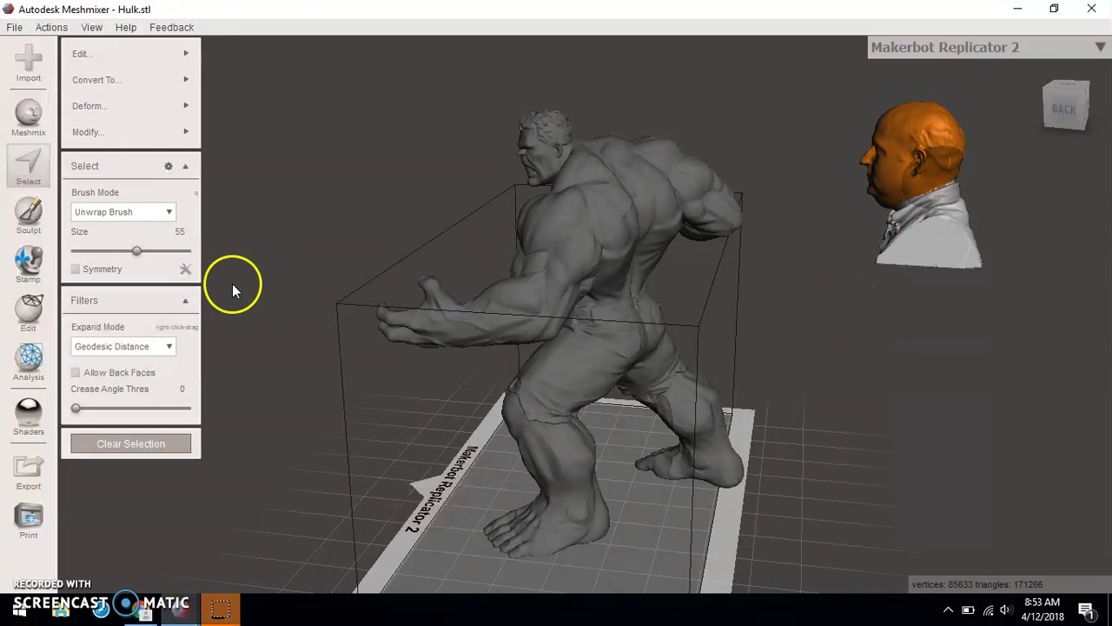
pyautogui.moveTo(168, 56)
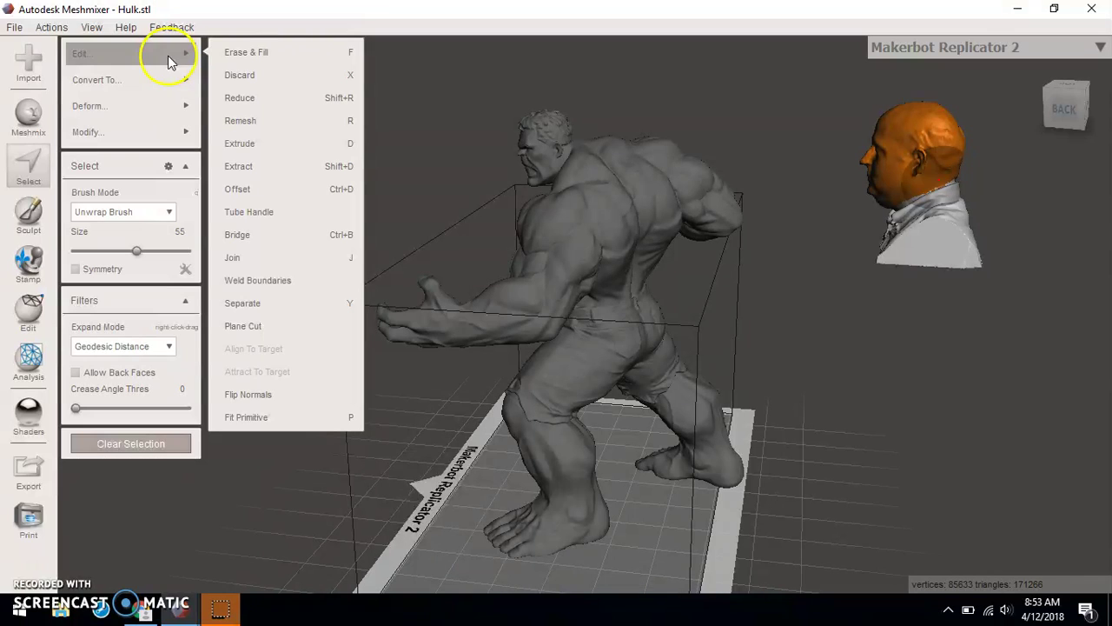
pyautogui.click(993, 353)
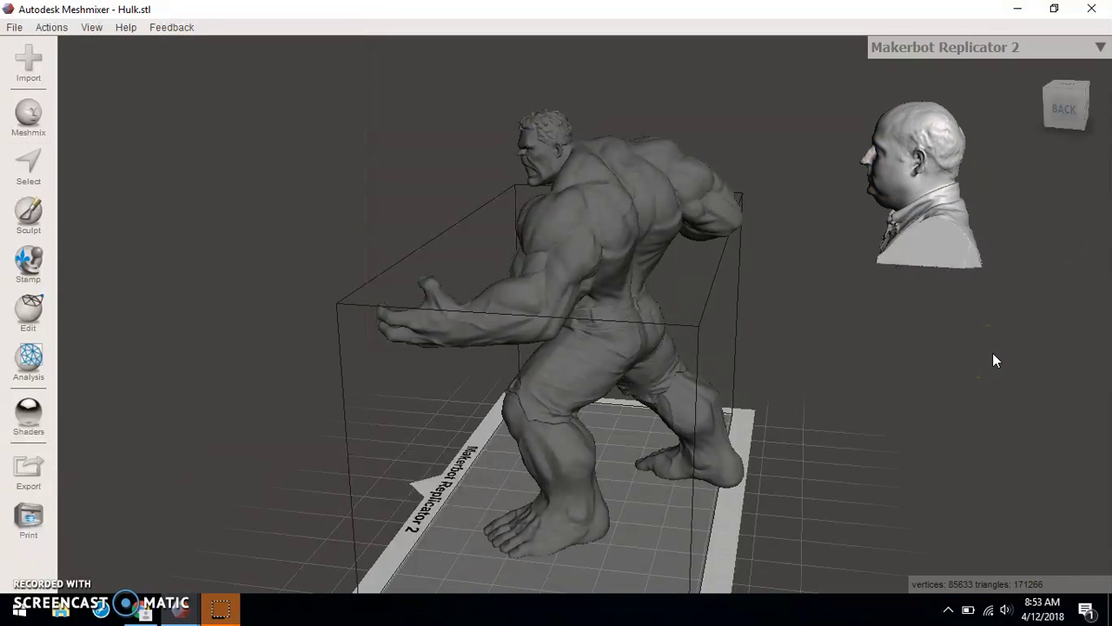
# Try selecting the scan's shoulders with a closed lasso loop starting behind the neck, and clear the selection.
pyautogui.click(29, 167)
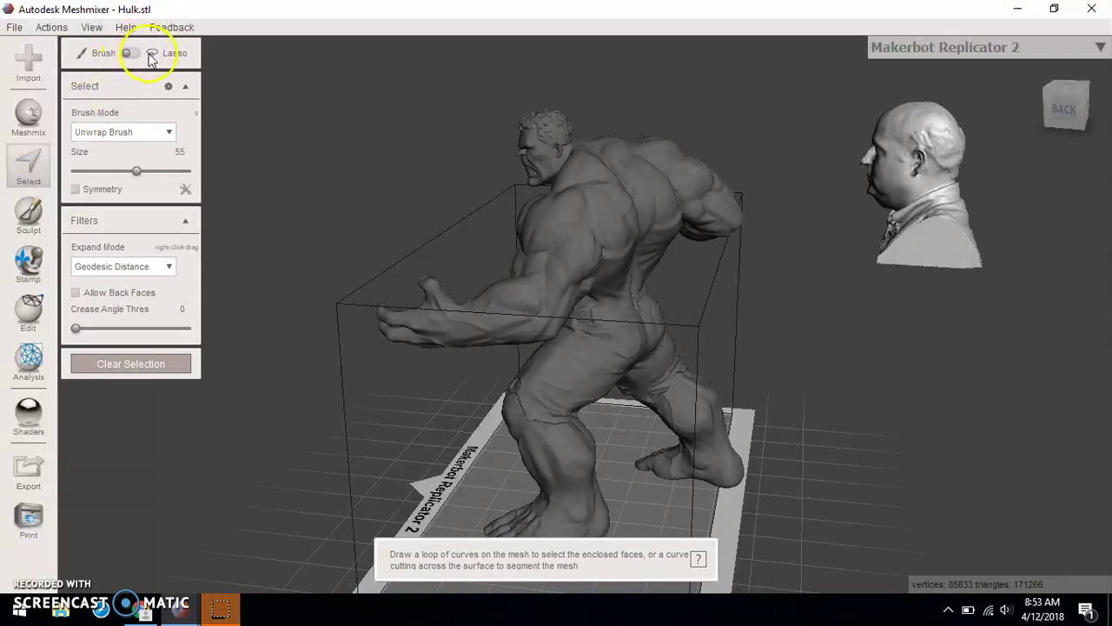
pyautogui.click(130, 54)
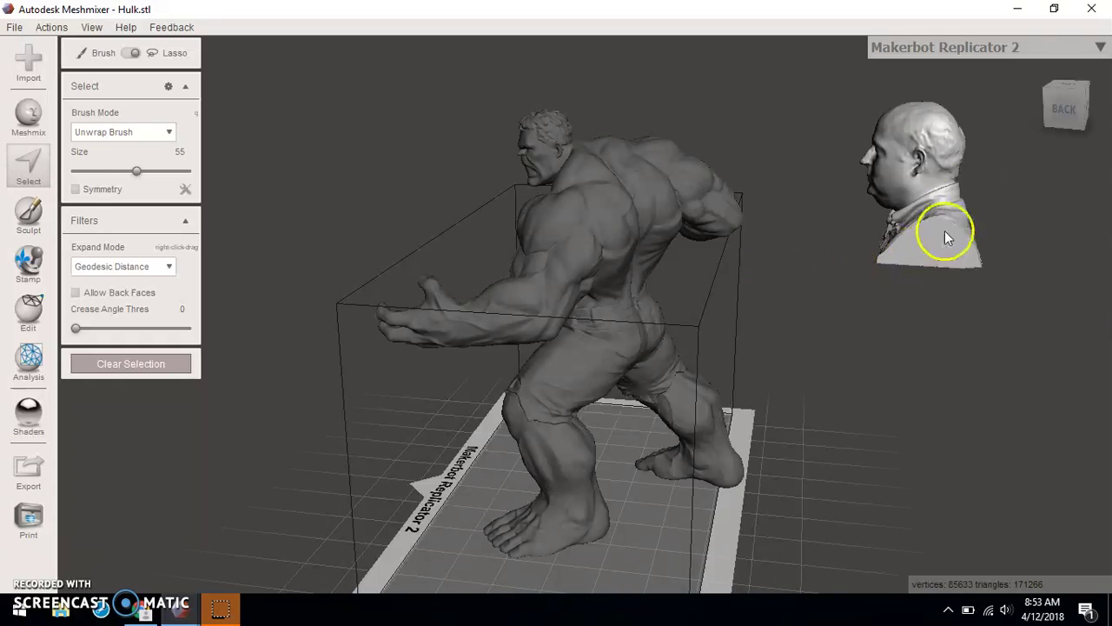
pyautogui.moveTo(976, 172); pyautogui.dragTo(938, 190)
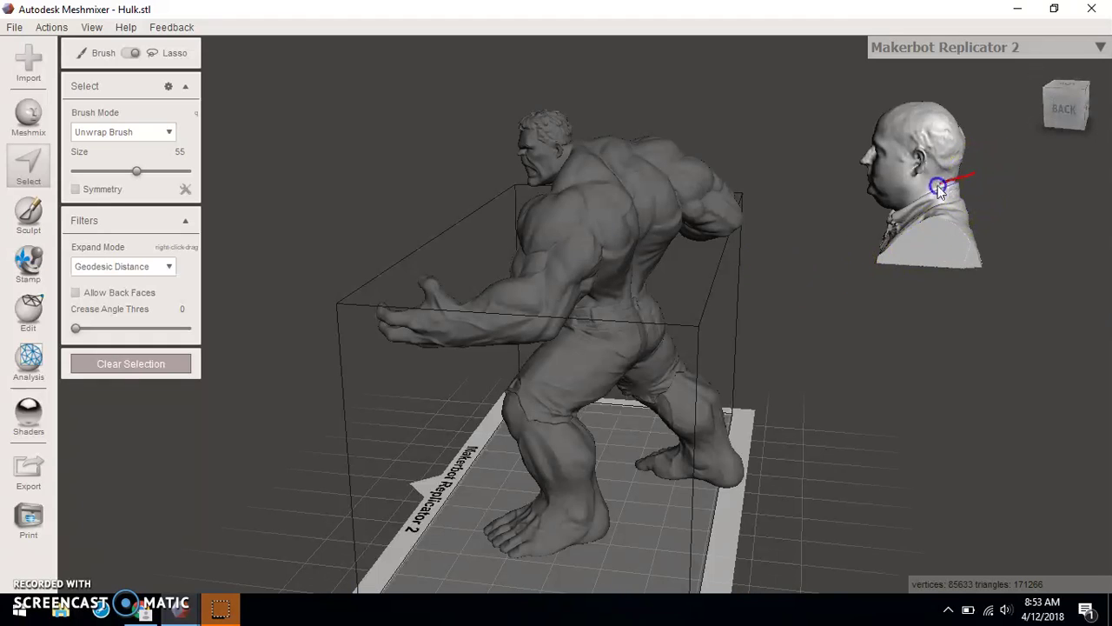
pyautogui.moveTo(881, 217)
pyautogui.mouseDown()
pyautogui.moveTo(873, 277)
pyautogui.moveTo(990, 297)
pyautogui.moveTo(994, 211)
pyautogui.moveTo(974, 179)
pyautogui.mouseUp()
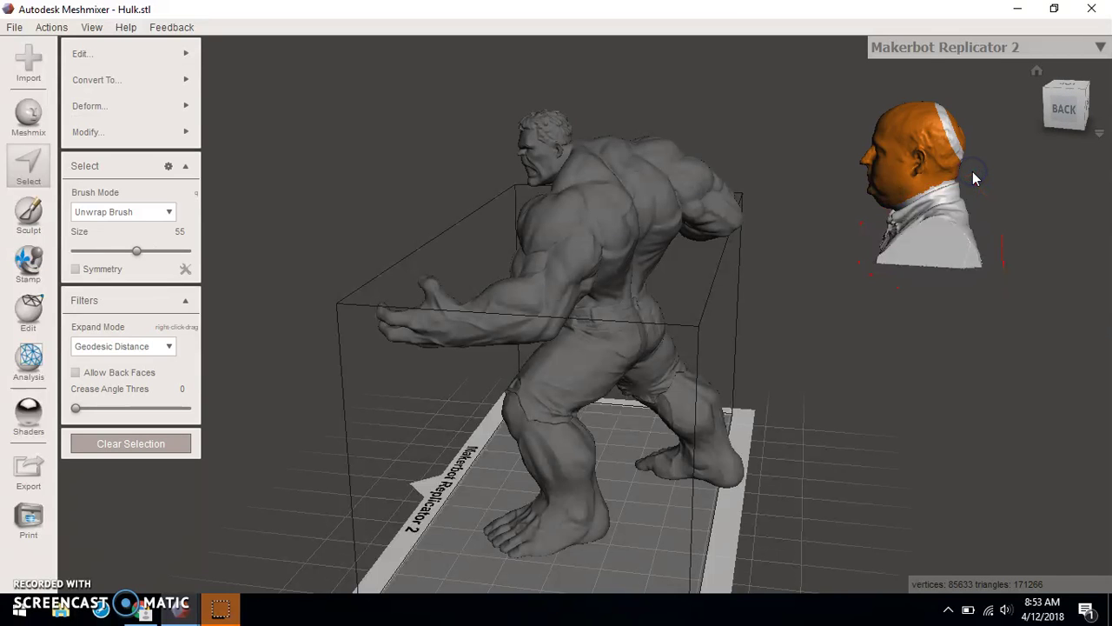
pyautogui.moveTo(972, 171); pyautogui.dragTo(947, 230, button='right')
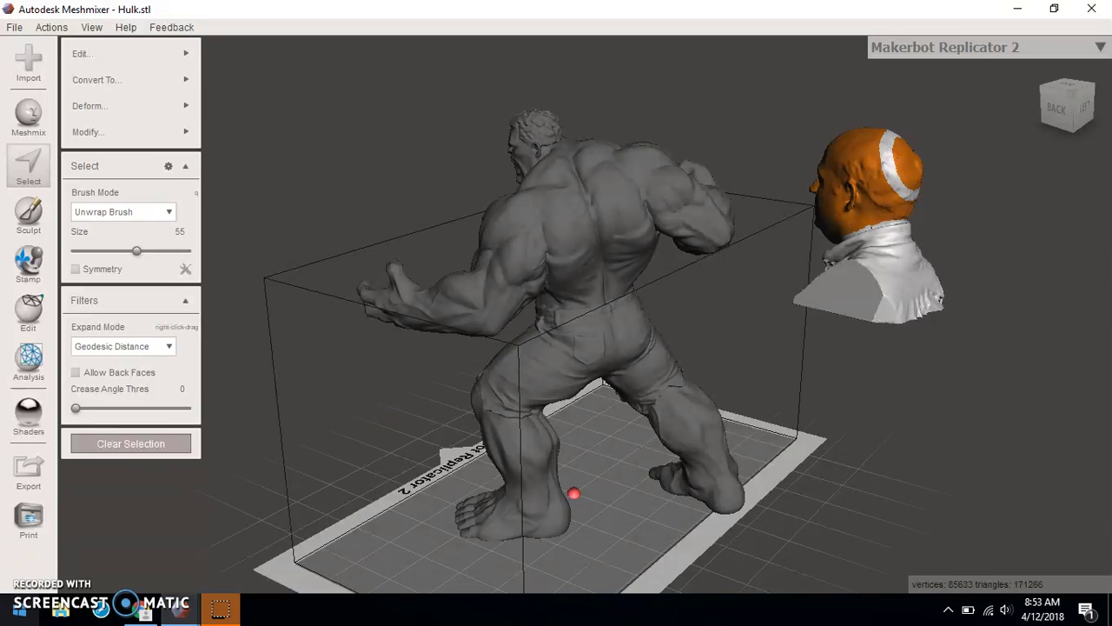
pyautogui.click(156, 443)
# Try a selection line along the scan's collar from a closer rear angle, and clear the selection.
pyautogui.moveTo(782, 452); pyautogui.dragTo(888, 460, button='right')
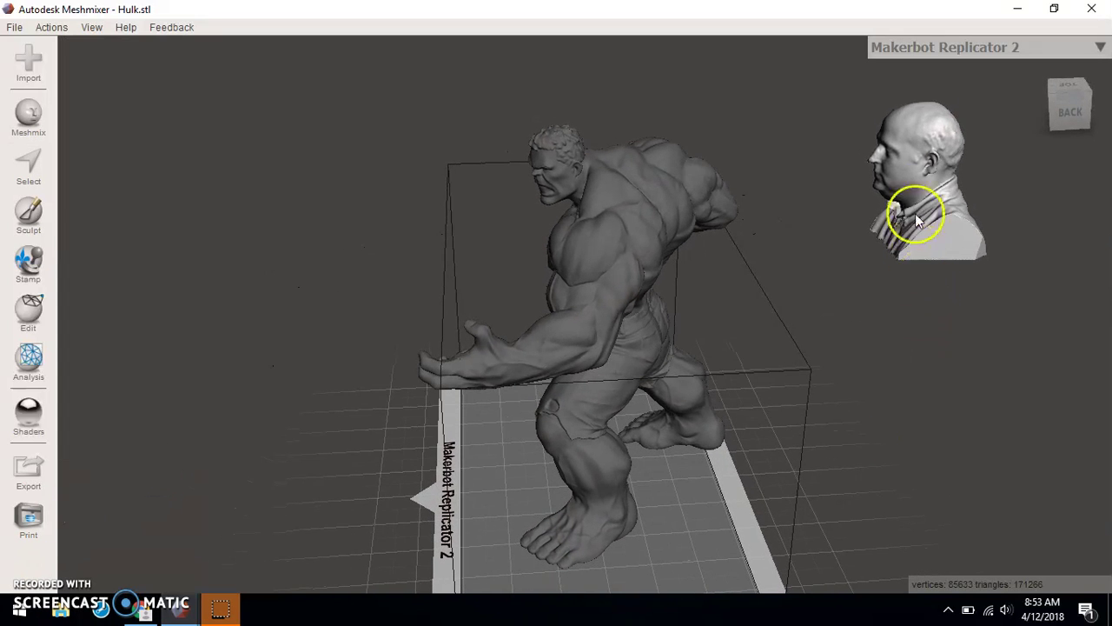
pyautogui.scroll(3, 911, 189)
pyautogui.moveTo(984, 260); pyautogui.dragTo(762, 294, button='right')
pyautogui.click(48, 165)
pyautogui.moveTo(774, 249)
pyautogui.mouseDown()
pyautogui.moveTo(710, 241)
pyautogui.moveTo(856, 209)
pyautogui.mouseUp()
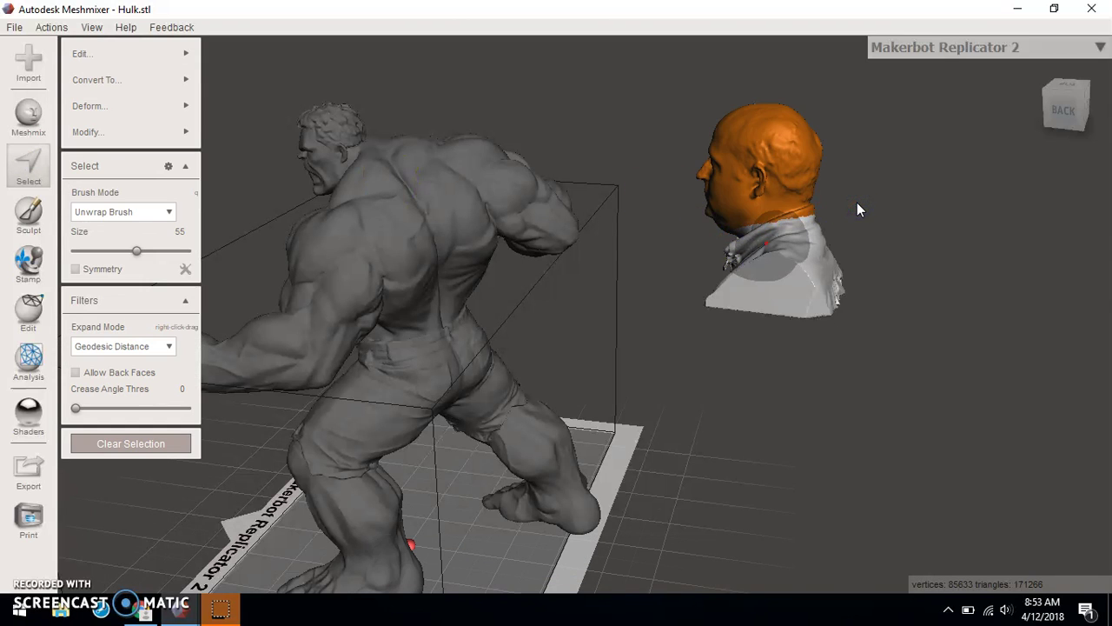
pyautogui.click(248, 142)
pyautogui.click(603, 315)
pyautogui.moveTo(603, 319); pyautogui.dragTo(432, 254, button='right')
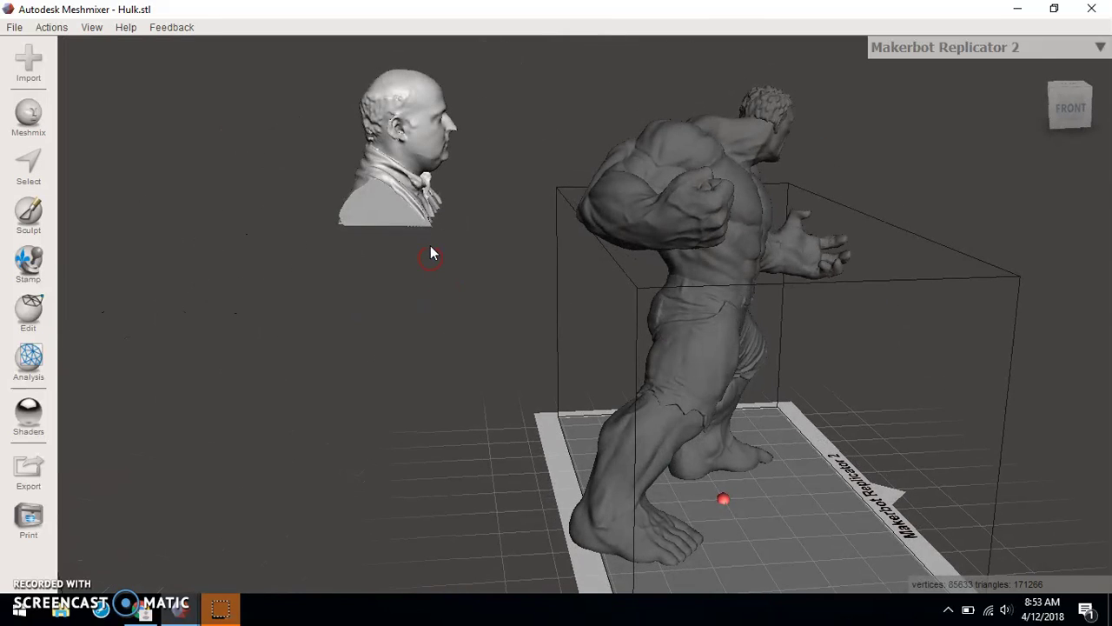
# Select the scan's collar and shoulders below the neckline from the opposite side and discard them, keeping only the head.
pyautogui.click(358, 148)
pyautogui.click(28, 165)
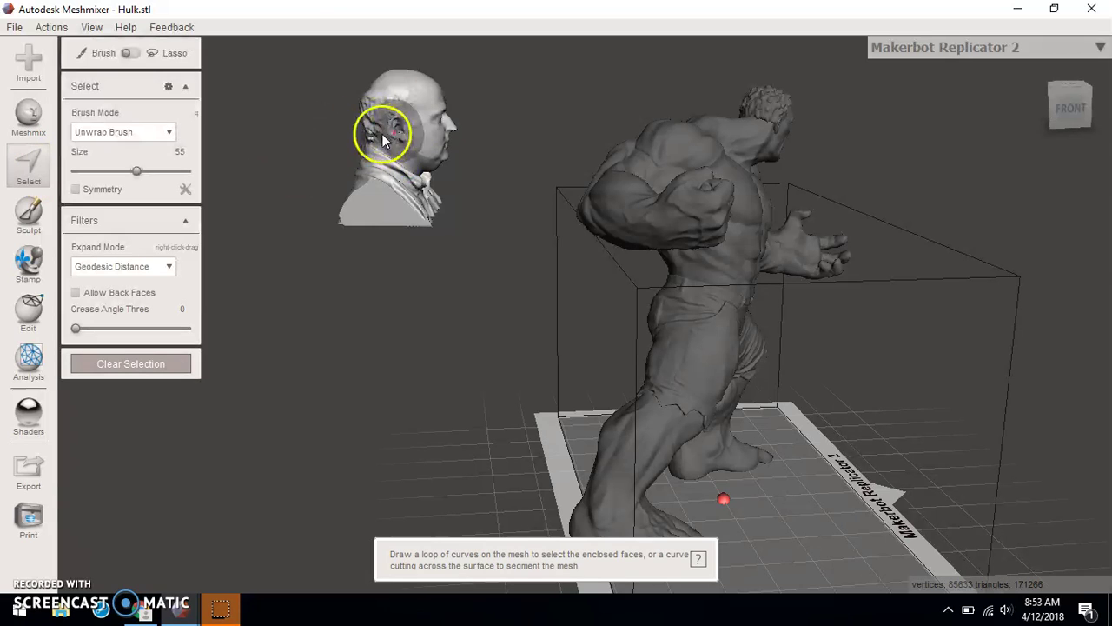
pyautogui.moveTo(351, 146)
pyautogui.mouseDown()
pyautogui.moveTo(371, 144)
pyautogui.moveTo(464, 196)
pyautogui.mouseUp()
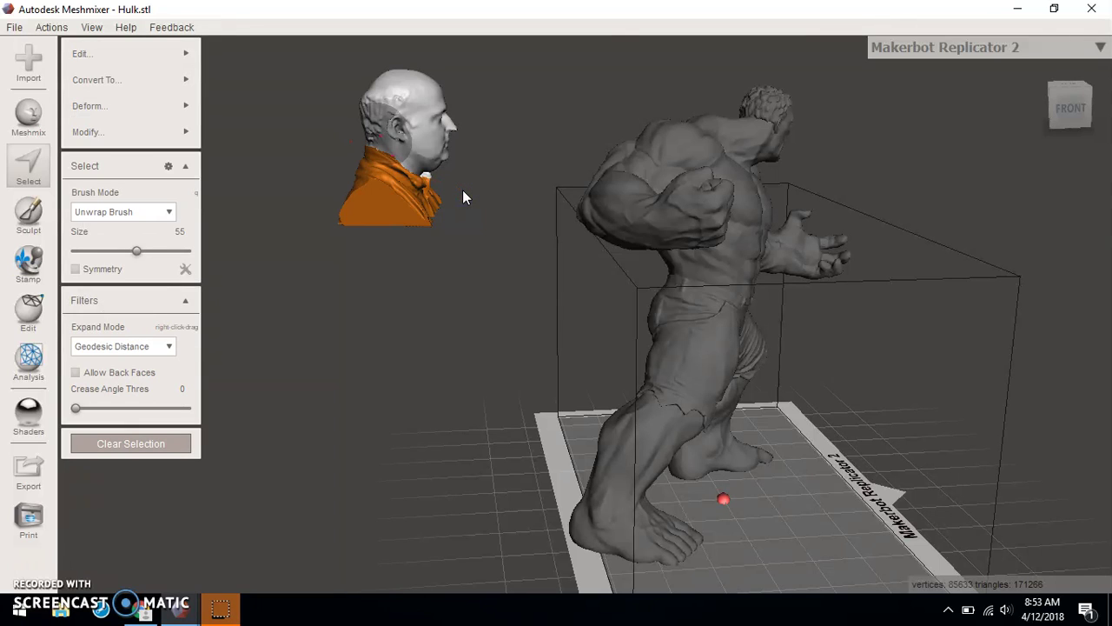
pyautogui.click(381, 201)
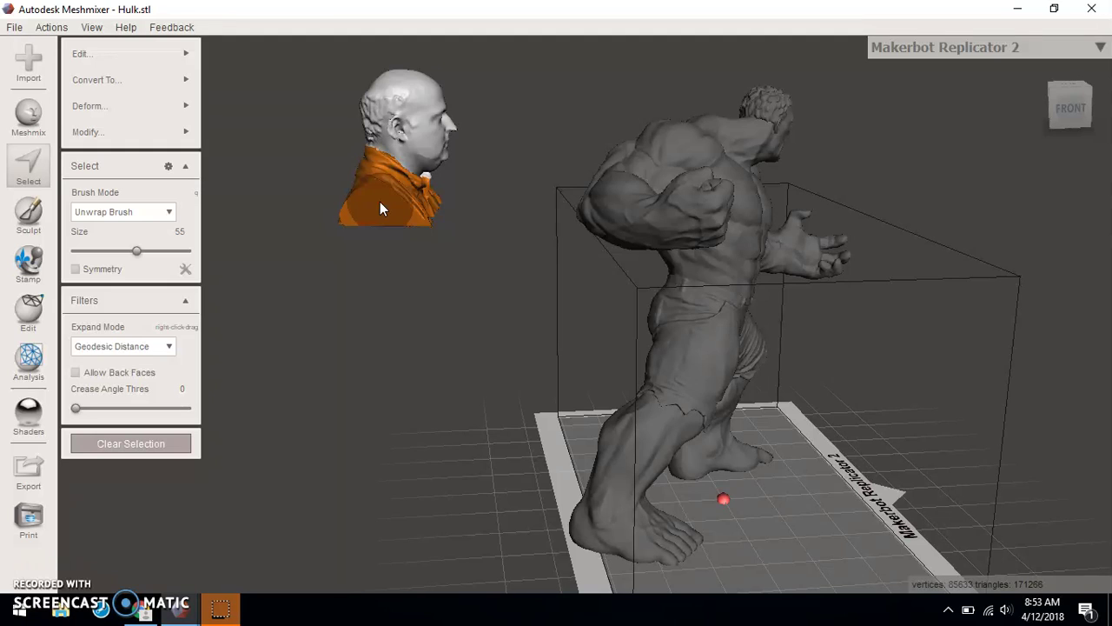
pyautogui.click(170, 452)
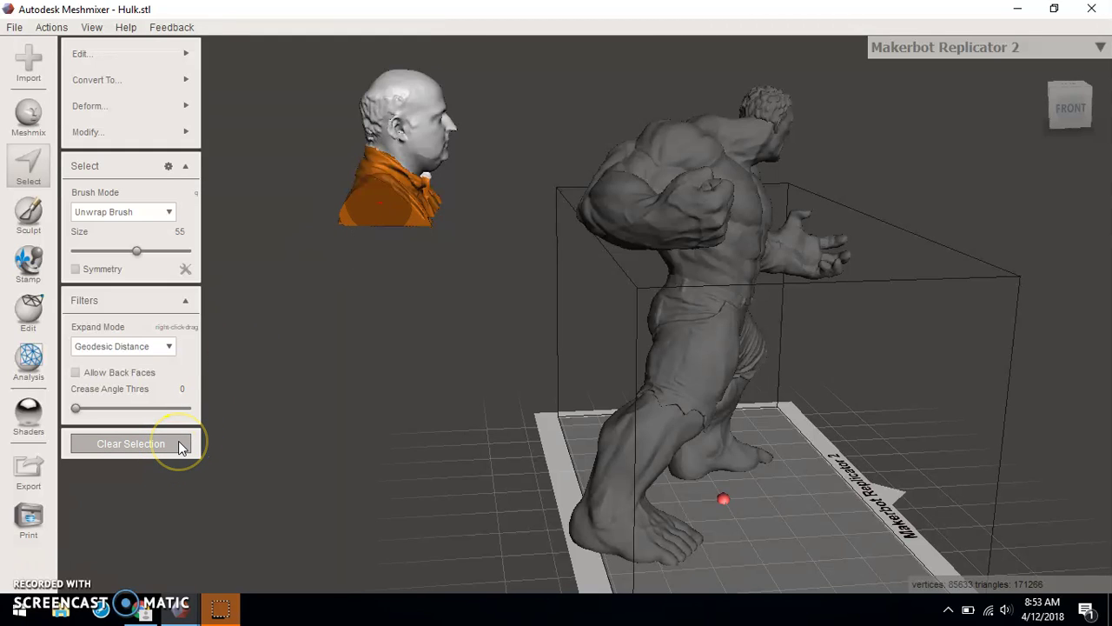
pyautogui.click(179, 443)
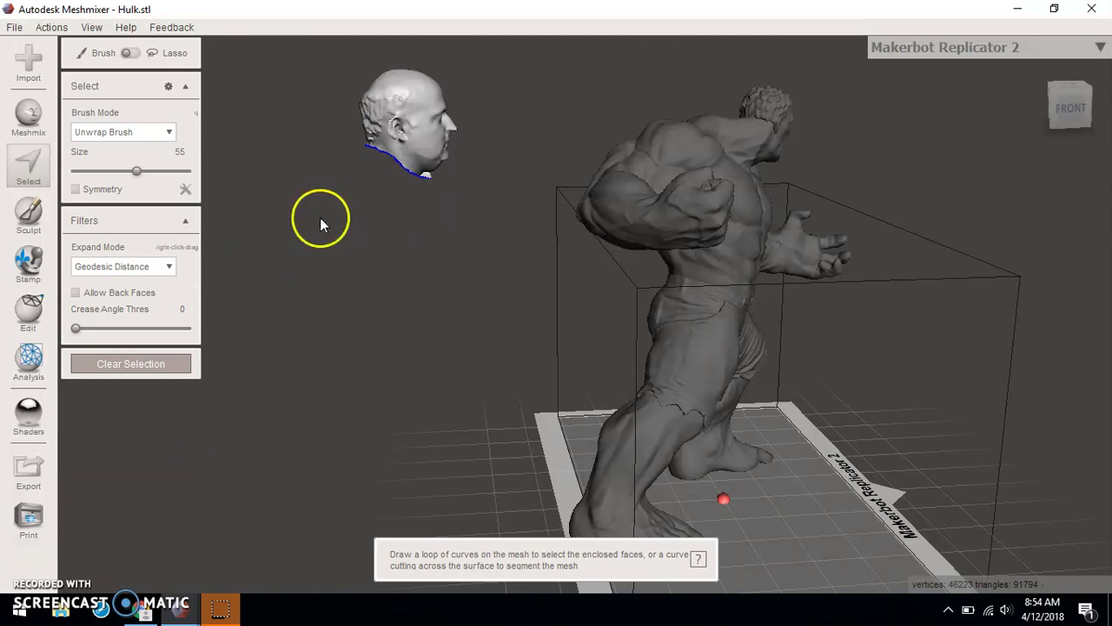
# Select the scan's remaining front collar flap and ragged fragments below the neck with a line across them, and delete them.
pyautogui.moveTo(439, 192); pyautogui.dragTo(373, 142, button='right')
pyautogui.moveTo(600, 150); pyautogui.dragTo(734, 156, button='right')
pyautogui.scroll(3, 774, 137)
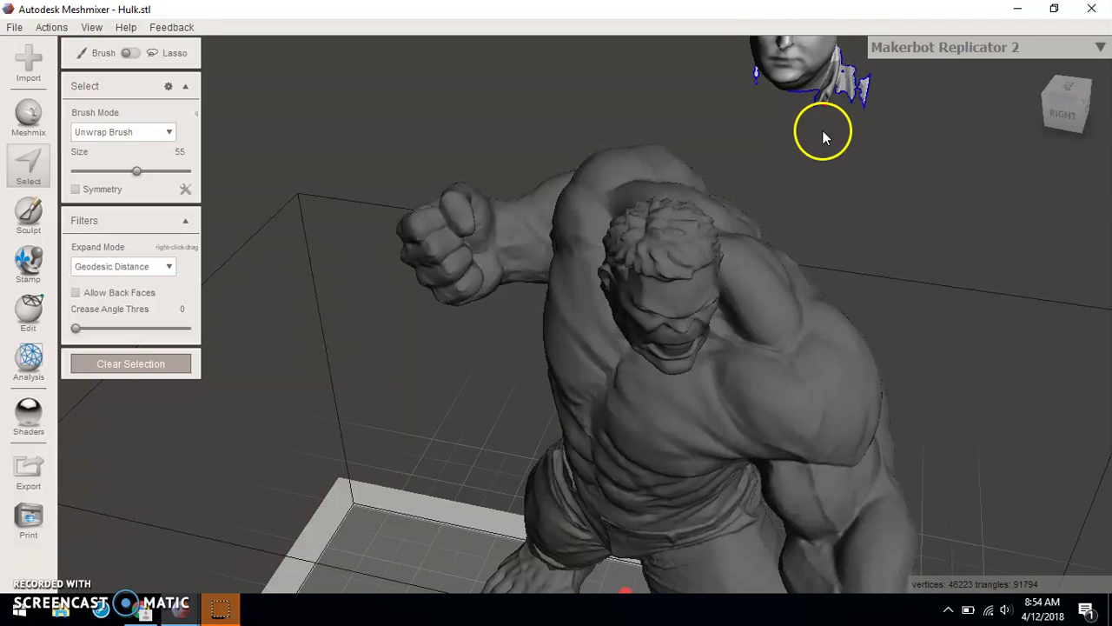
pyautogui.moveTo(808, 124); pyautogui.dragTo(613, 233, button='right')
pyautogui.scroll(3, 614, 231)
pyautogui.moveTo(714, 171); pyautogui.dragTo(697, 184, button='right')
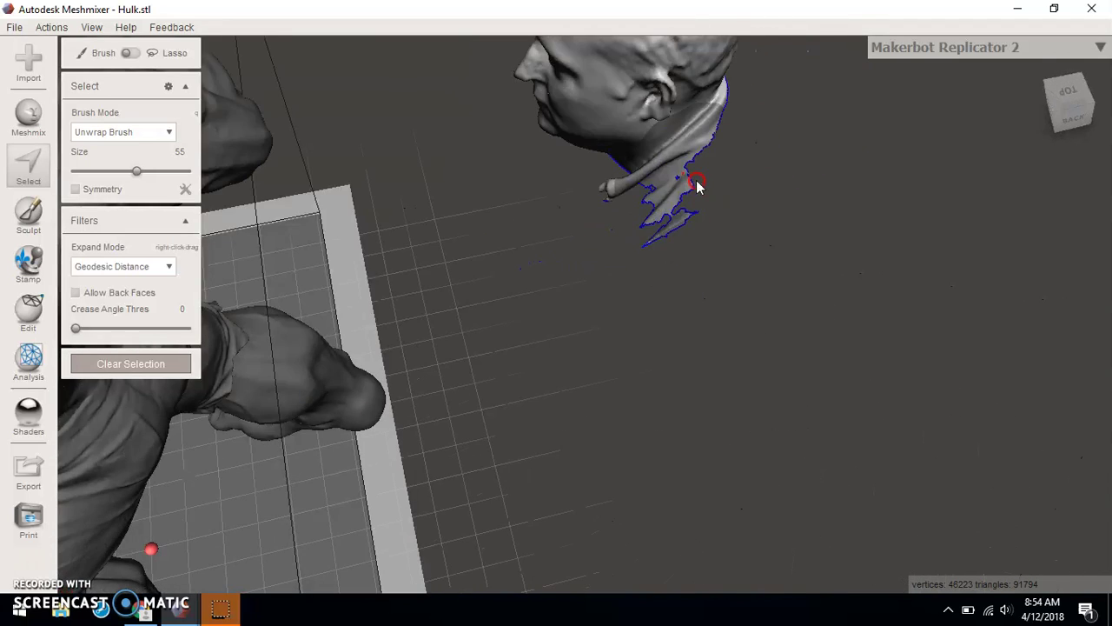
pyautogui.moveTo(695, 118)
pyautogui.mouseDown(button='middle')
pyautogui.moveTo(722, 122)
pyautogui.moveTo(748, 265)
pyautogui.mouseUp(button='middle')
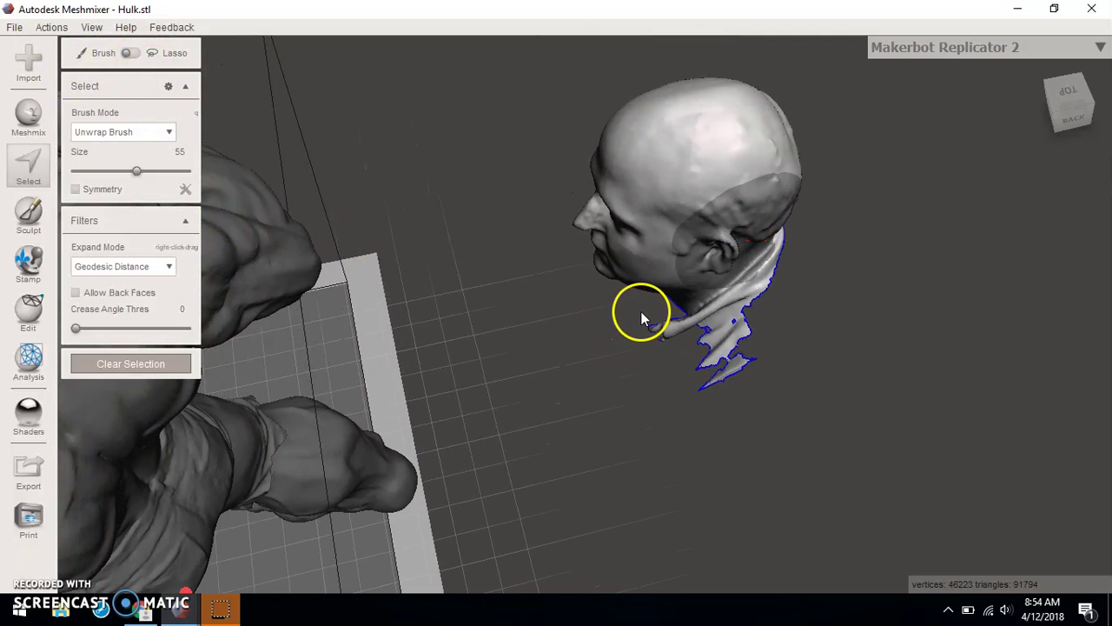
pyautogui.moveTo(765, 315); pyautogui.dragTo(845, 275)
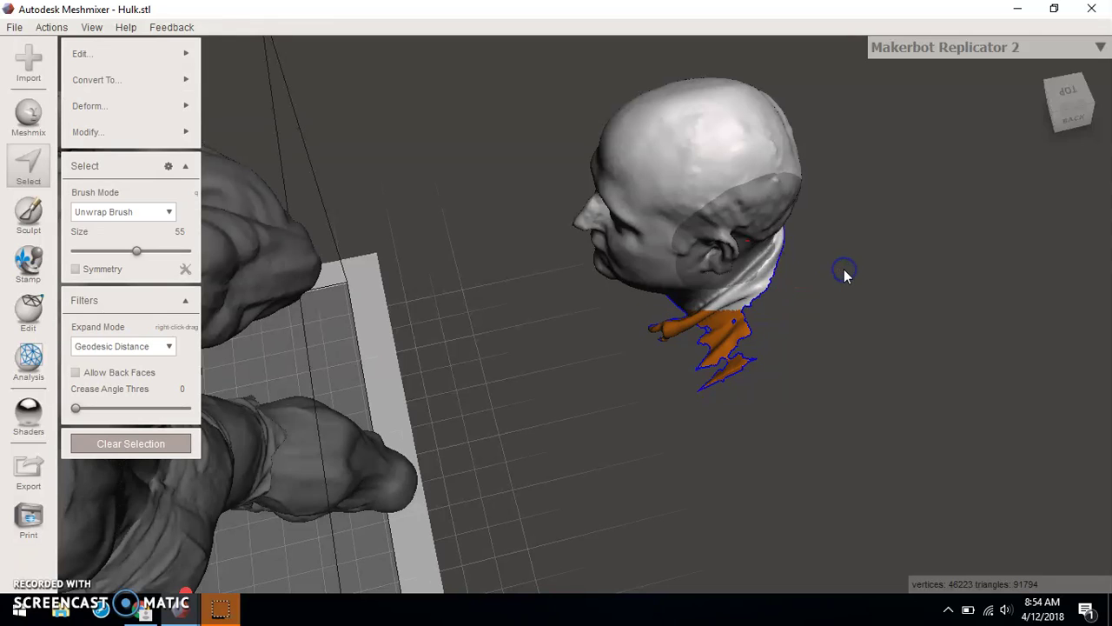
pyautogui.press('Delete')
# Select the leftover collar strip behind the scan's neck with a line from chin to nape, and delete it.
pyautogui.moveTo(835, 357); pyautogui.dragTo(766, 323, button='right')
pyautogui.click(766, 323)
pyautogui.moveTo(696, 348)
pyautogui.mouseDown()
pyautogui.moveTo(744, 291)
pyautogui.moveTo(820, 244)
pyautogui.mouseUp()
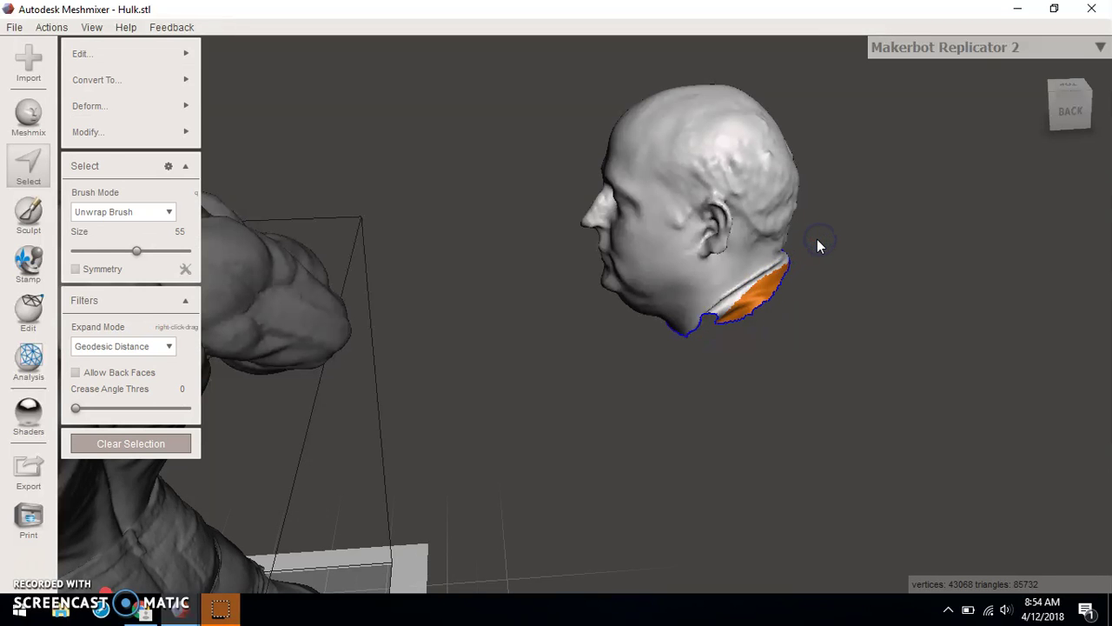
pyautogui.press('Delete')
# Select the two small loose collar fragments under the scan's jaw, delete them, and leave the selection tool.
pyautogui.moveTo(887, 290)
pyautogui.mouseDown(button='right')
pyautogui.moveTo(645, 237)
pyautogui.moveTo(701, 248)
pyautogui.moveTo(744, 287)
pyautogui.moveTo(599, 248)
pyautogui.moveTo(366, 251)
pyautogui.moveTo(220, 290)
pyautogui.moveTo(333, 303)
pyautogui.moveTo(444, 345)
pyautogui.moveTo(381, 375)
pyautogui.mouseUp(button='right')
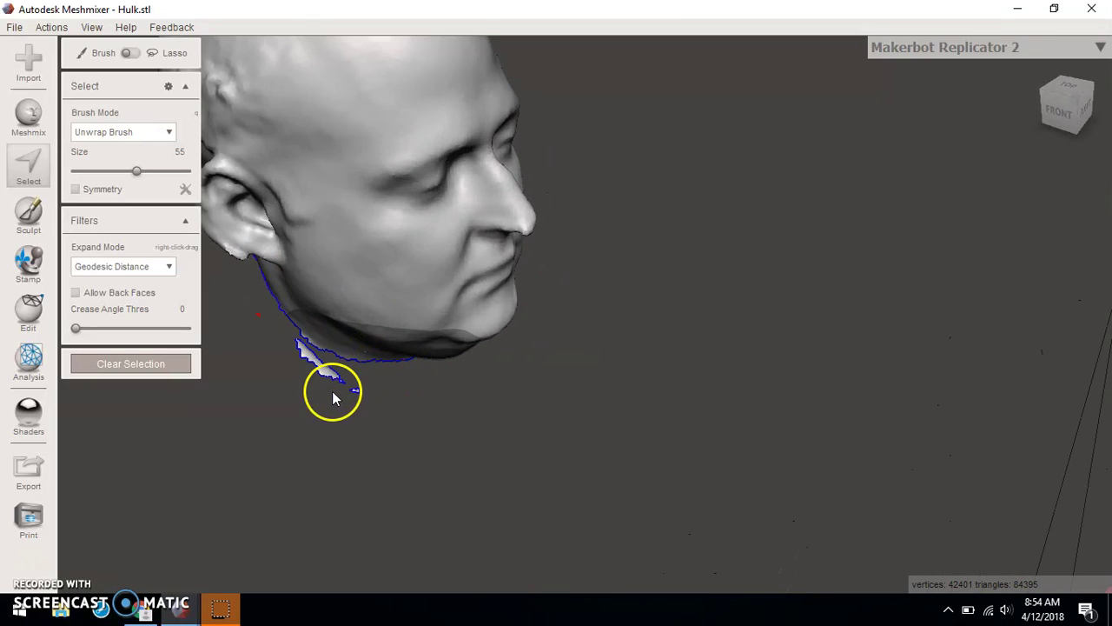
pyautogui.click(145, 369)
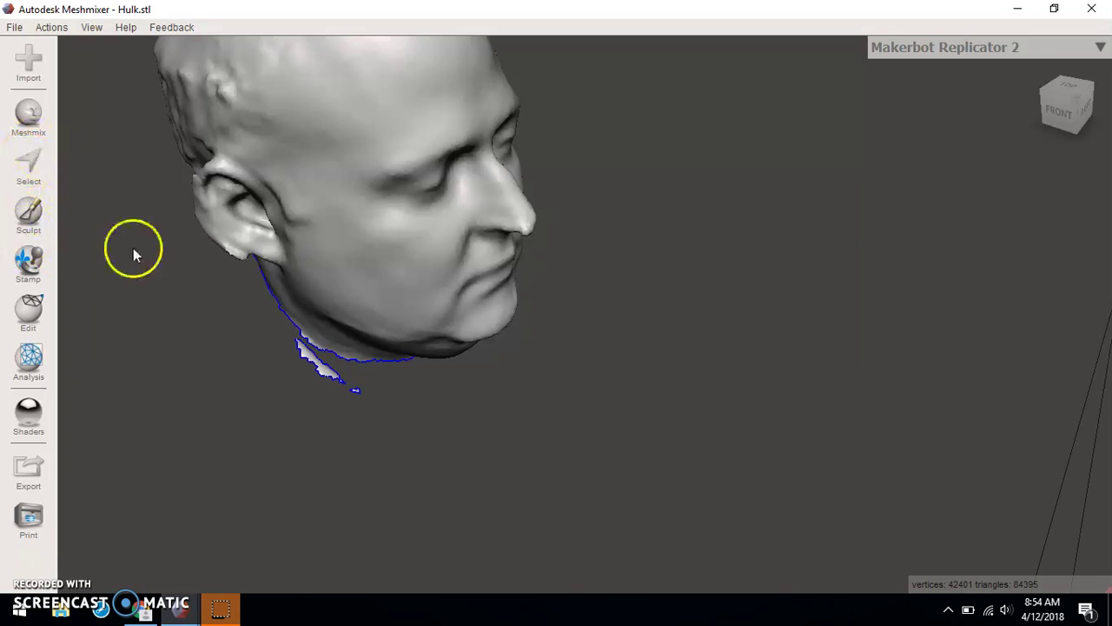
pyautogui.click(28, 166)
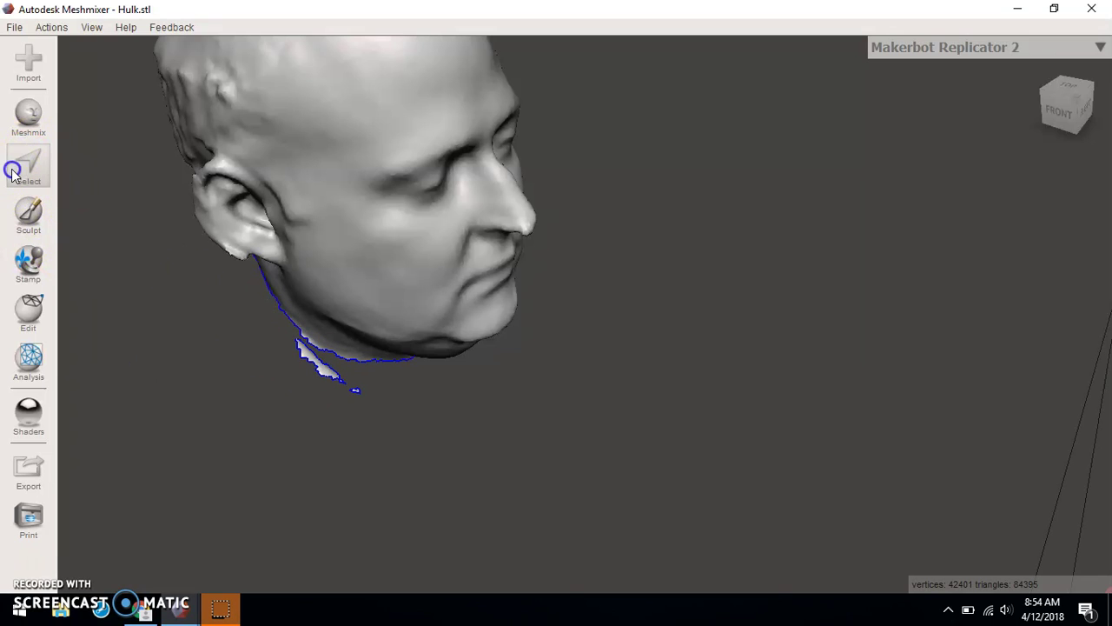
pyautogui.moveTo(319, 337); pyautogui.dragTo(322, 376)
pyautogui.click(322, 372)
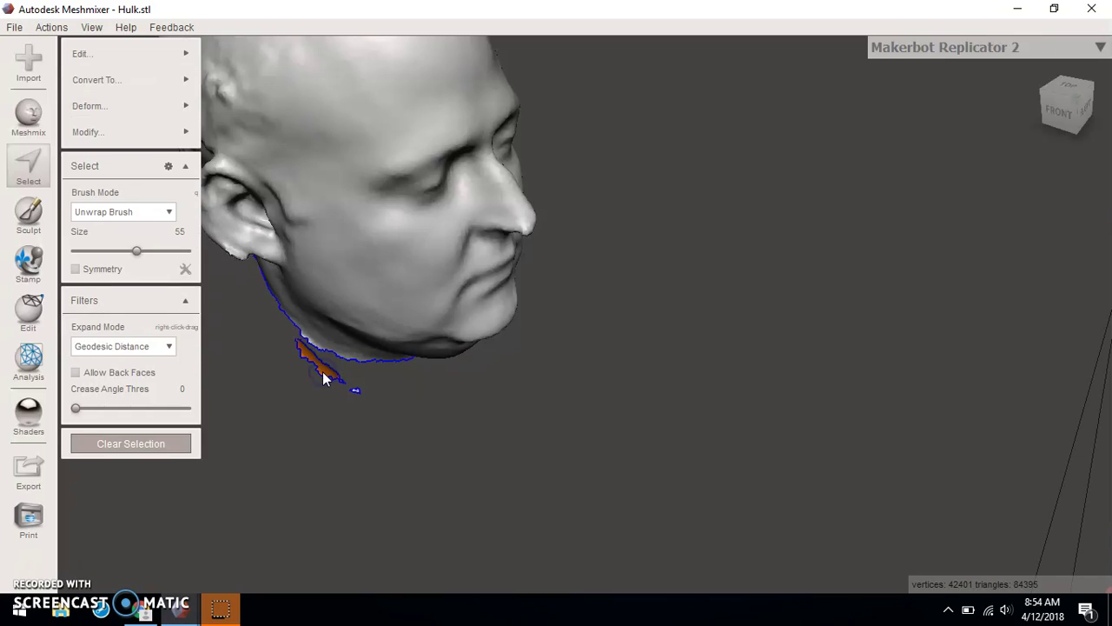
pyautogui.hotkey('ctrl', 'z')
pyautogui.click(348, 391)
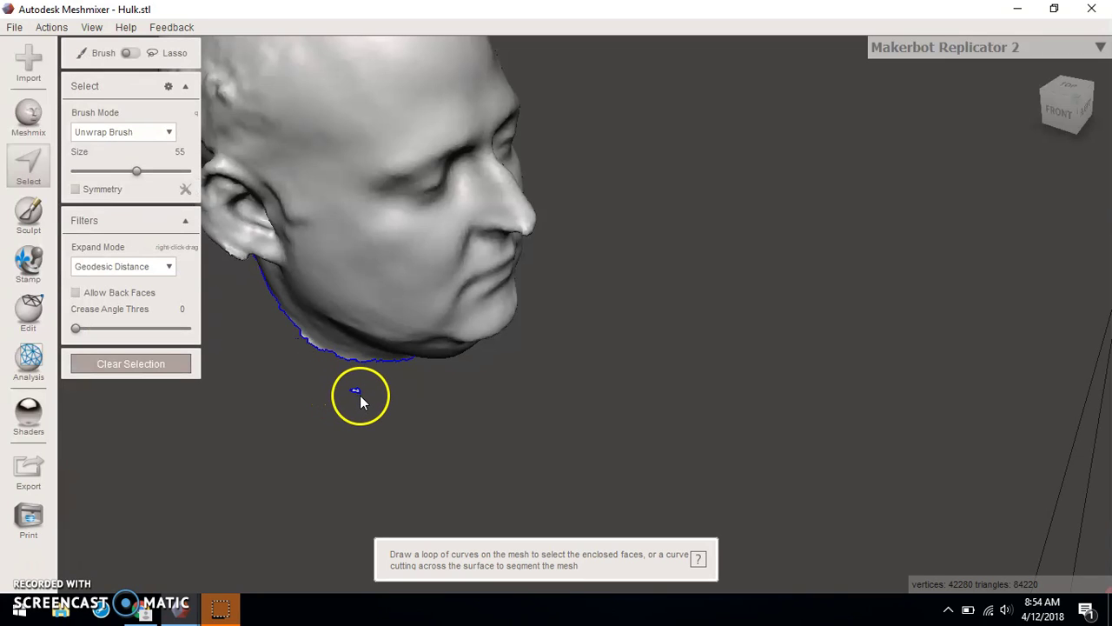
pyautogui.hotkey('ctrl', 'z')
pyautogui.click(149, 367)
# Try lassoing the Hulk's head from behind while the scan is still the active object, and clear the selection.
pyautogui.scroll(-5, 644, 397)
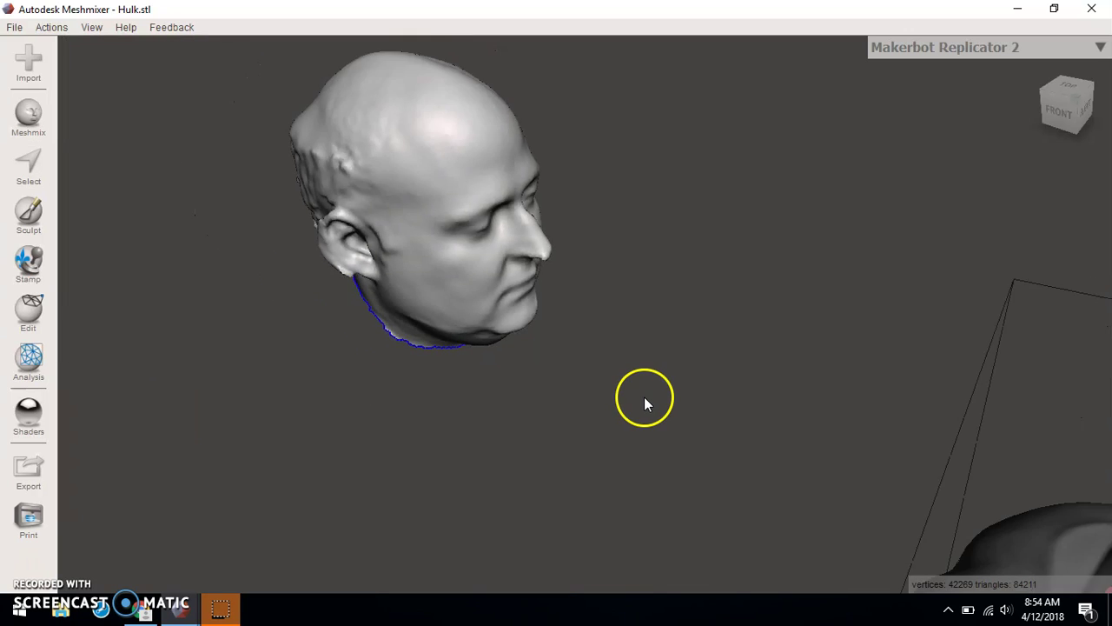
pyautogui.moveTo(630, 320); pyautogui.dragTo(366, 224, button='right')
pyautogui.moveTo(703, 303)
pyautogui.mouseDown(button='right')
pyautogui.moveTo(513, 351)
pyautogui.moveTo(608, 355)
pyautogui.moveTo(556, 343)
pyautogui.mouseUp(button='right')
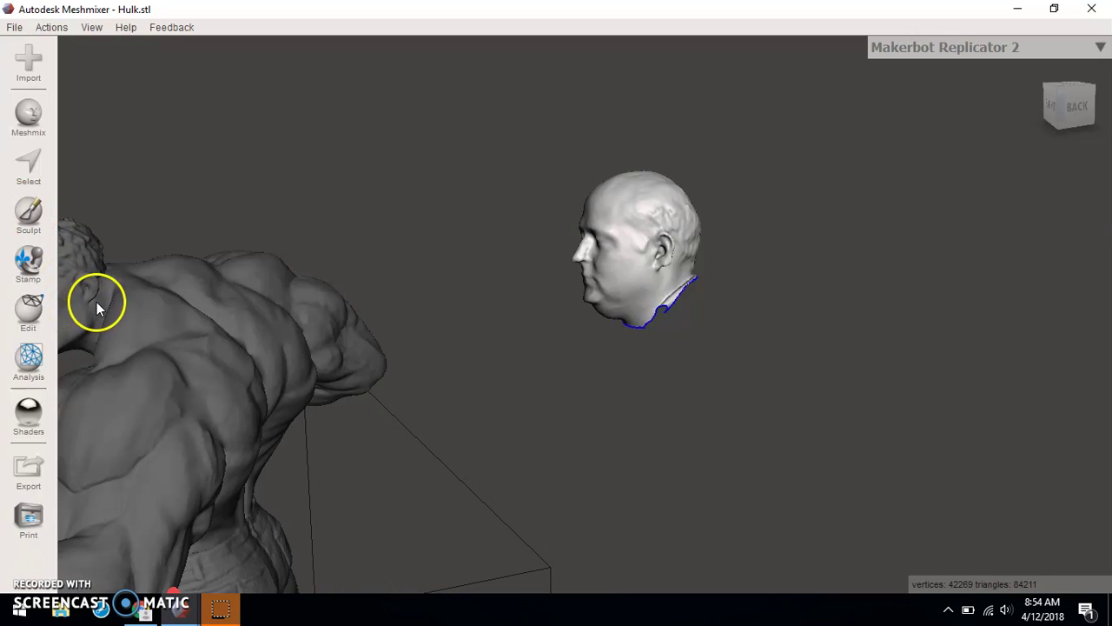
pyautogui.moveTo(142, 327); pyautogui.dragTo(504, 408, button='right')
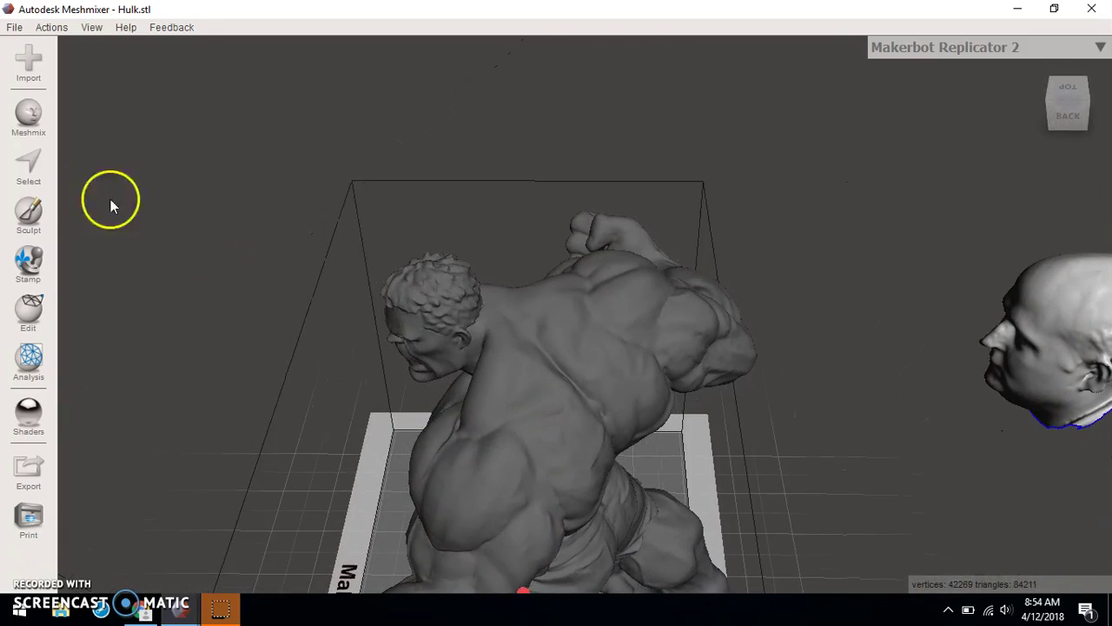
pyautogui.click(39, 174)
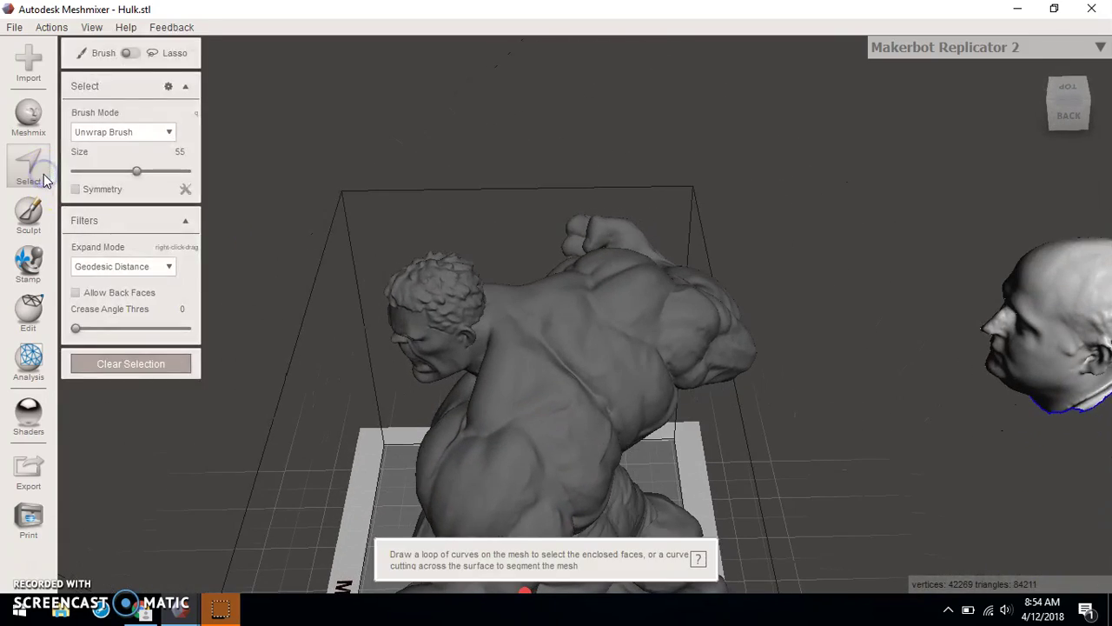
pyautogui.click(133, 55)
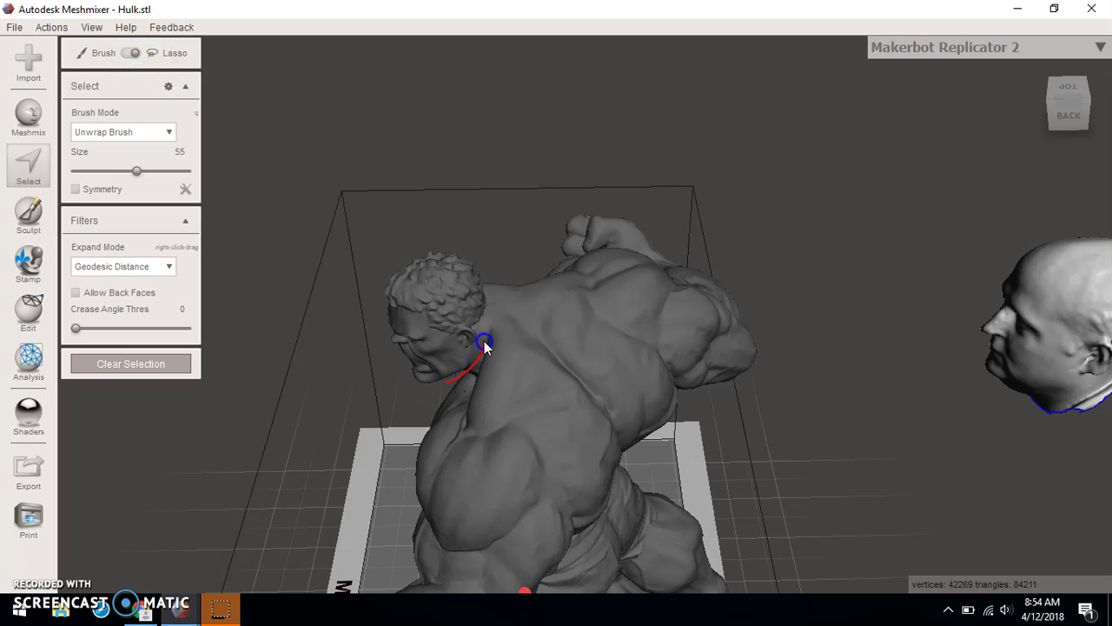
pyautogui.moveTo(493, 294)
pyautogui.mouseDown()
pyautogui.moveTo(429, 213)
pyautogui.moveTo(375, 308)
pyautogui.mouseUp()
pyautogui.moveTo(437, 378); pyautogui.dragTo(444, 383)
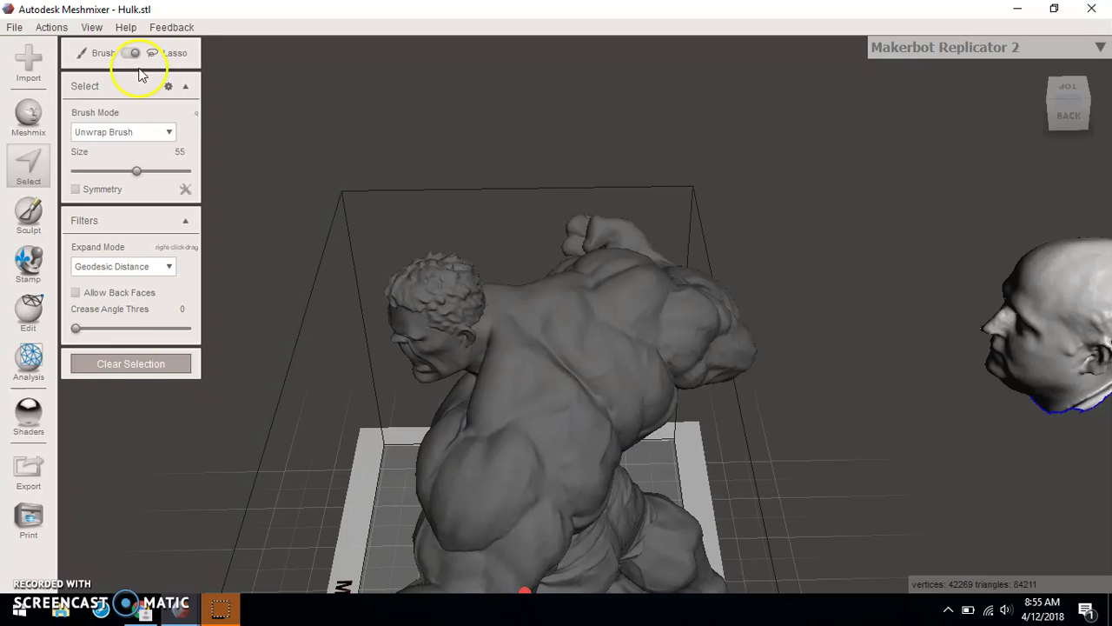
pyautogui.click(139, 363)
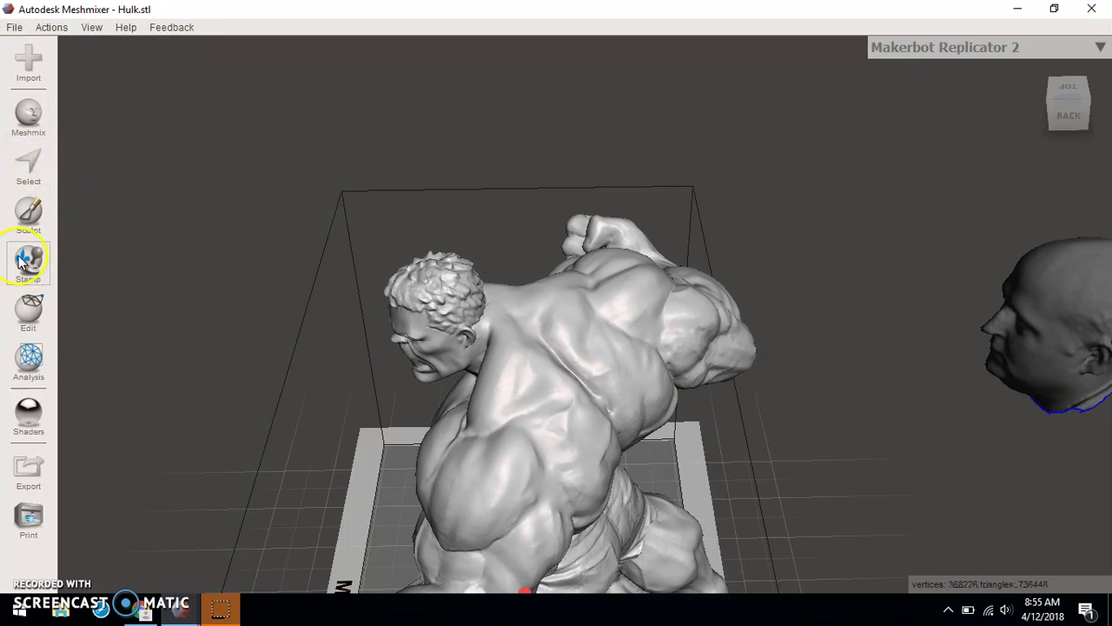
# Try lassoing the Hulk's whole head from a high rear angle and deleting it from the body.
pyautogui.click(33, 170)
pyautogui.click(133, 54)
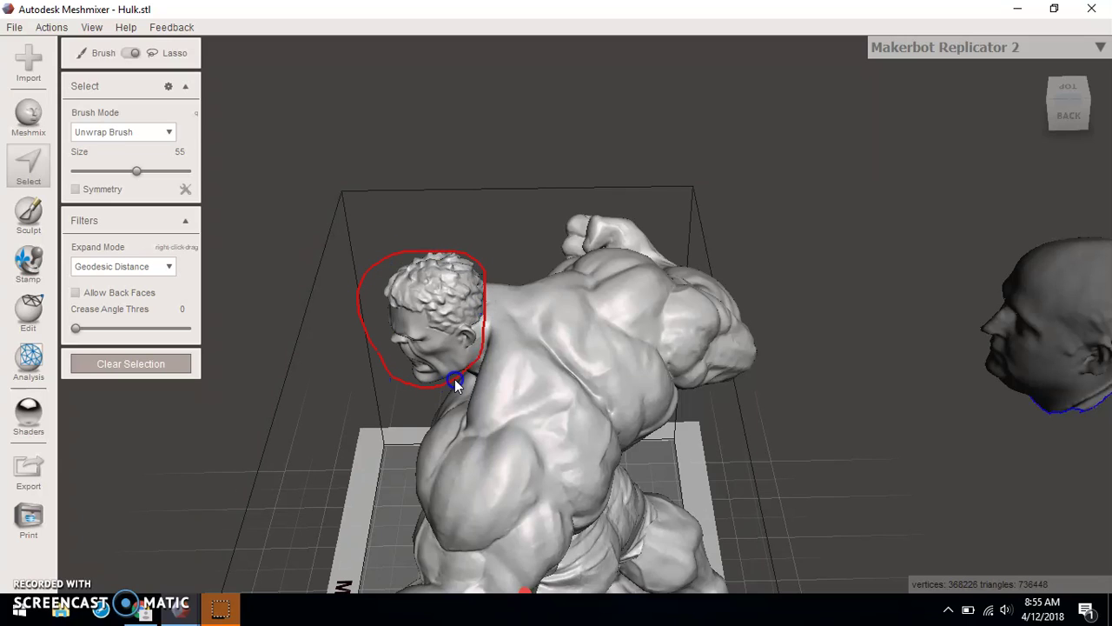
pyautogui.moveTo(455, 379); pyautogui.dragTo(454, 378)
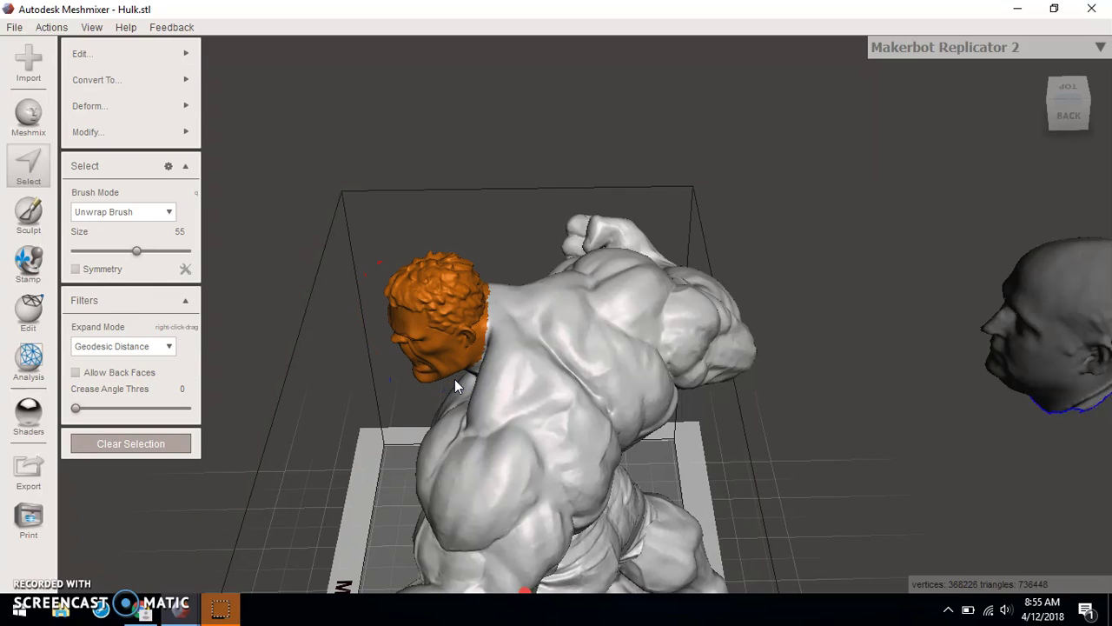
pyautogui.press('Delete')
pyautogui.moveTo(526, 378)
pyautogui.mouseDown(button='right')
pyautogui.moveTo(632, 345)
pyautogui.moveTo(695, 249)
pyautogui.moveTo(600, 318)
pyautogui.moveTo(617, 352)
pyautogui.mouseUp(button='right')
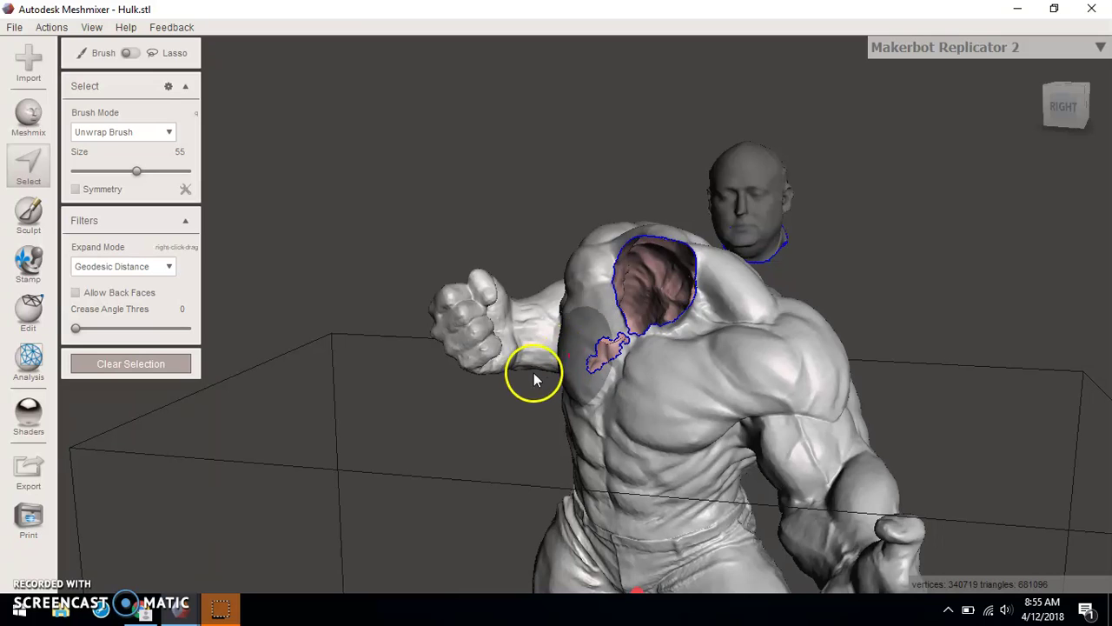
# Undo the deletion of the Hulk's head and clear the selection that includes part of the chest.
pyautogui.click(264, 499)
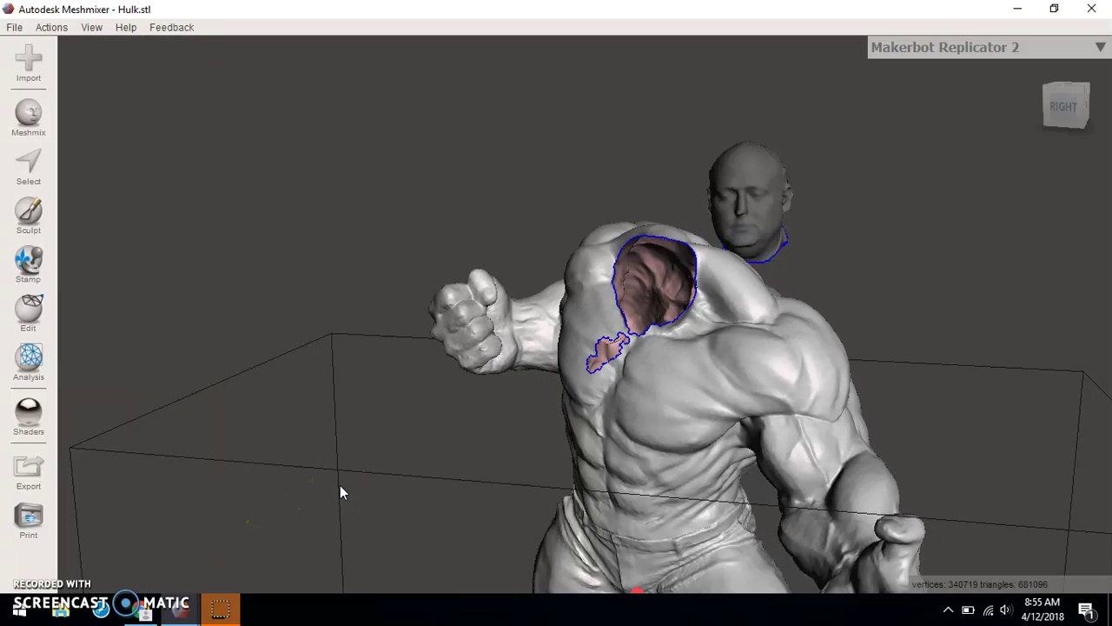
pyautogui.hotkey('ctrl', 'z')
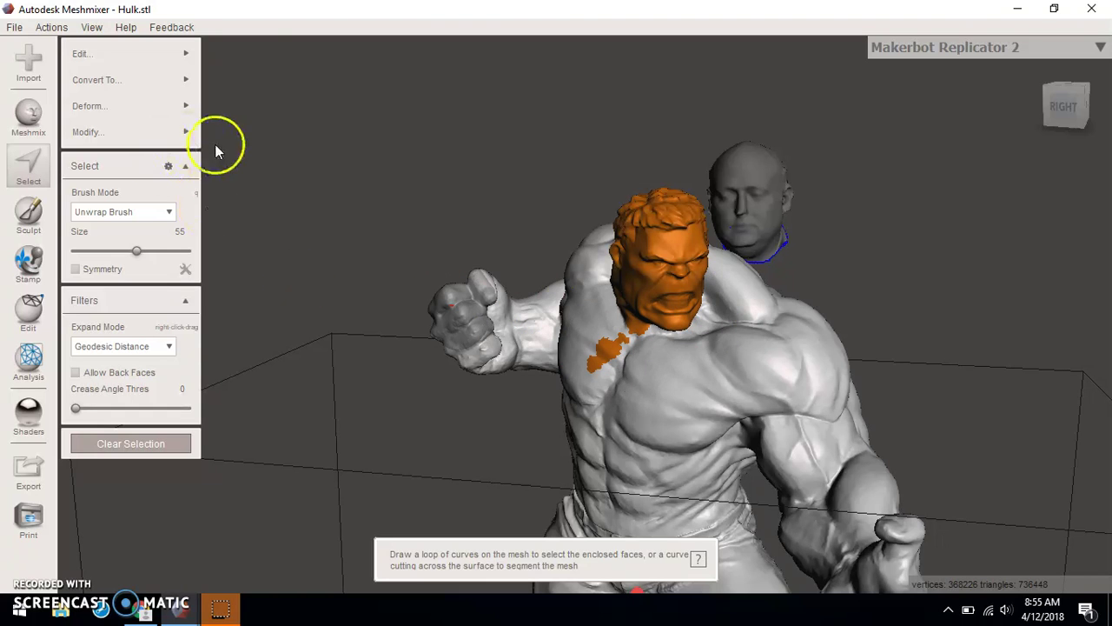
pyautogui.click(177, 445)
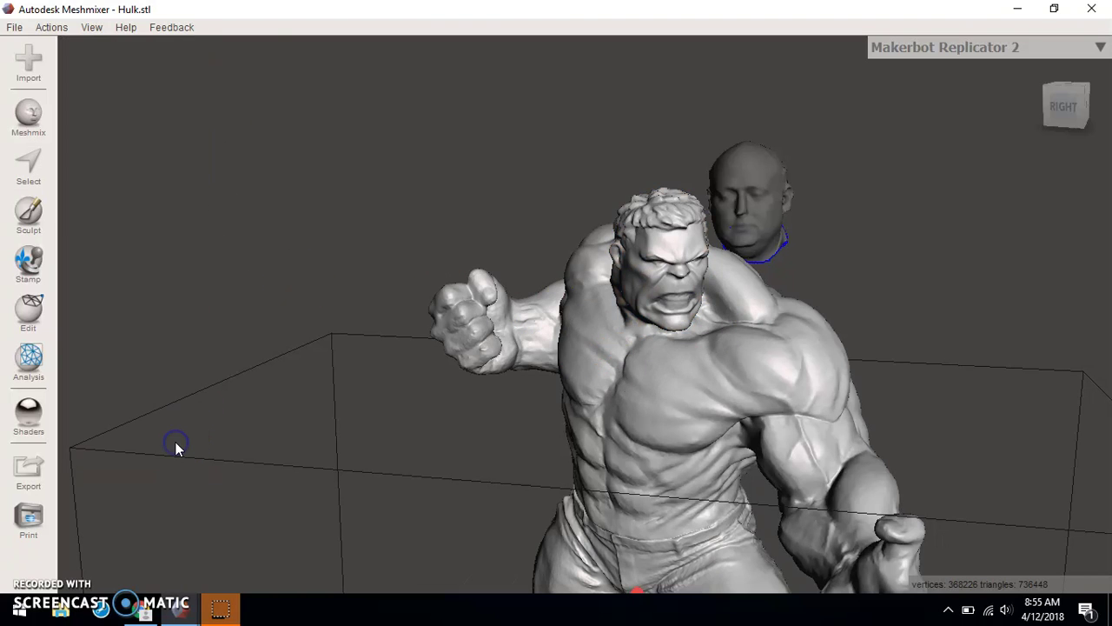
# Lasso only the Hulk's head along the neck from a lower side view that keeps the chest clear, and delete it.
pyautogui.moveTo(596, 417)
pyautogui.mouseDown(button='right')
pyautogui.moveTo(706, 417)
pyautogui.moveTo(640, 420)
pyautogui.moveTo(608, 399)
pyautogui.mouseUp(button='right')
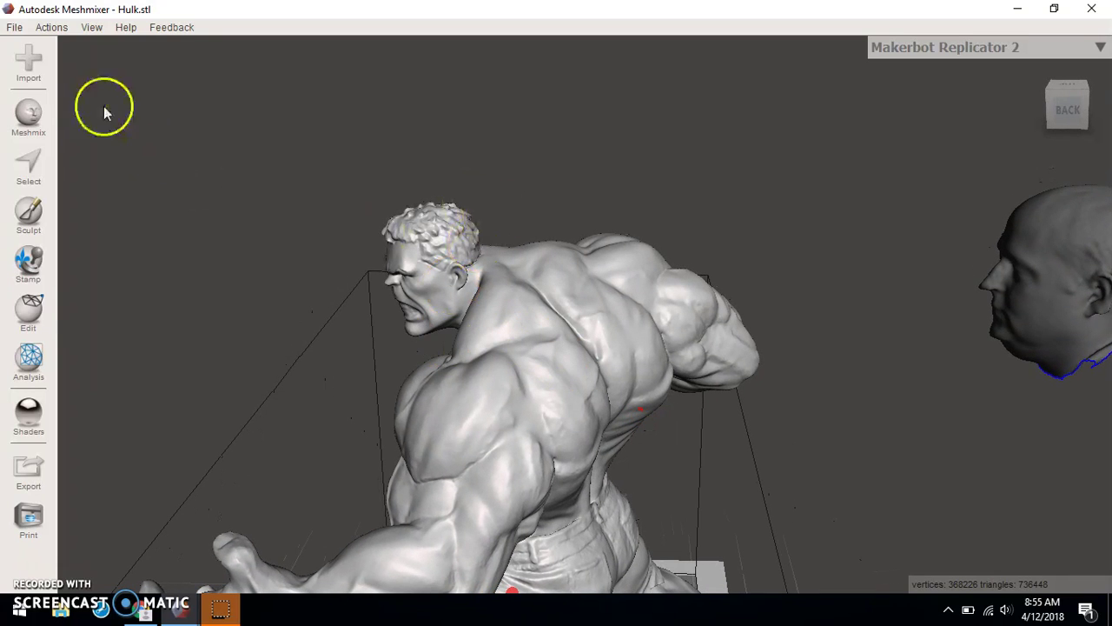
pyautogui.click(29, 165)
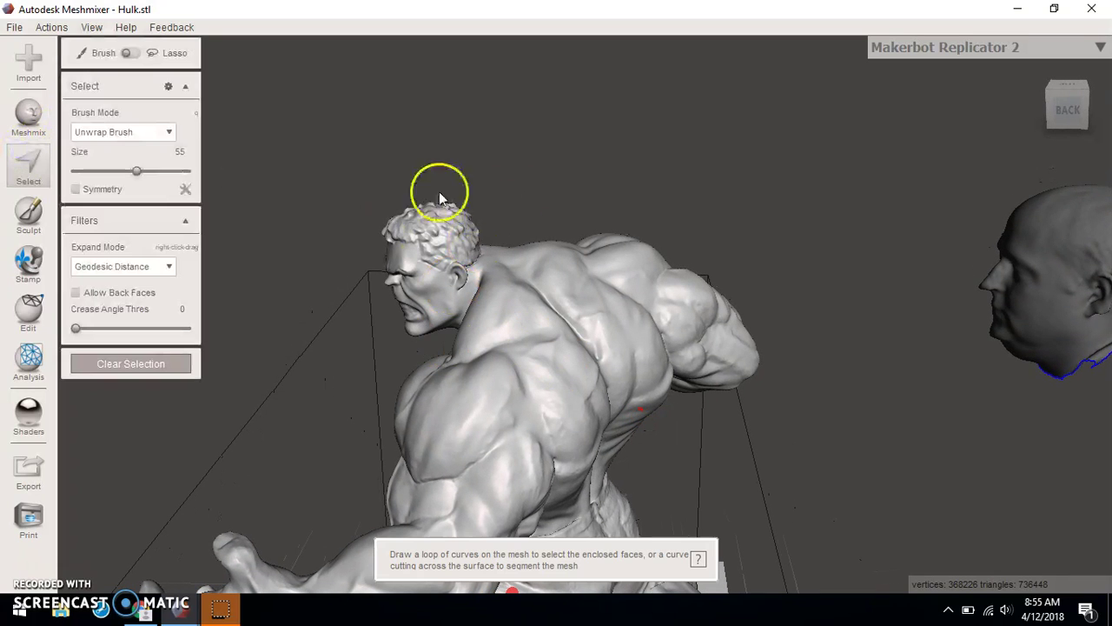
pyautogui.click(452, 327)
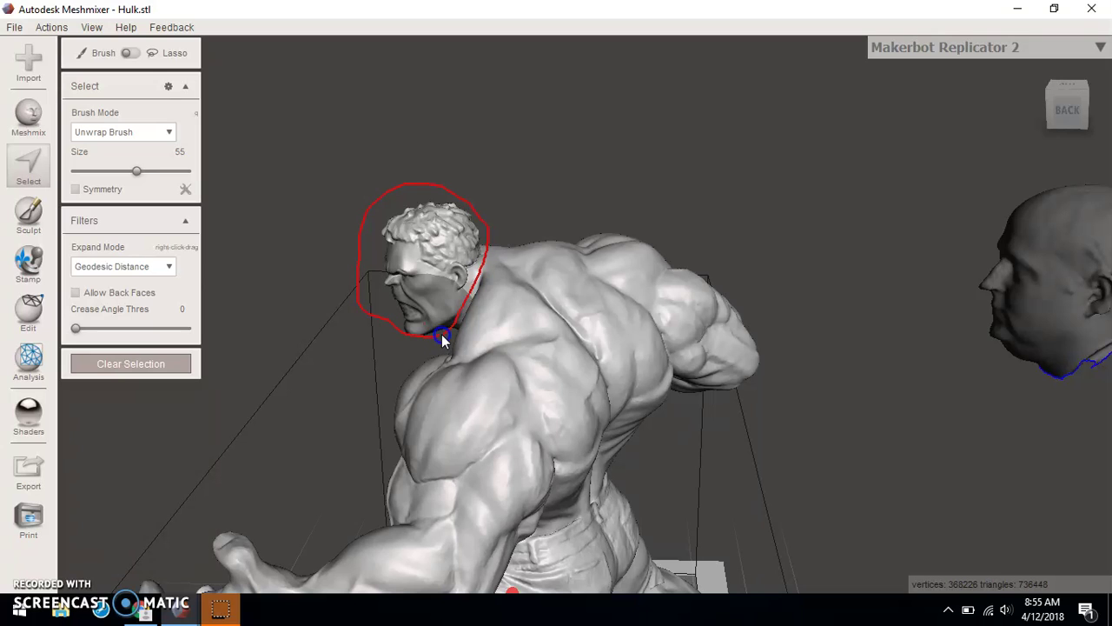
pyautogui.moveTo(442, 338); pyautogui.dragTo(442, 337)
pyautogui.moveTo(407, 345)
pyautogui.mouseDown(button='right')
pyautogui.moveTo(663, 318)
pyautogui.moveTo(510, 327)
pyautogui.moveTo(521, 348)
pyautogui.moveTo(637, 352)
pyautogui.moveTo(906, 412)
pyautogui.moveTo(722, 268)
pyautogui.mouseUp(button='right')
pyautogui.press('Delete')
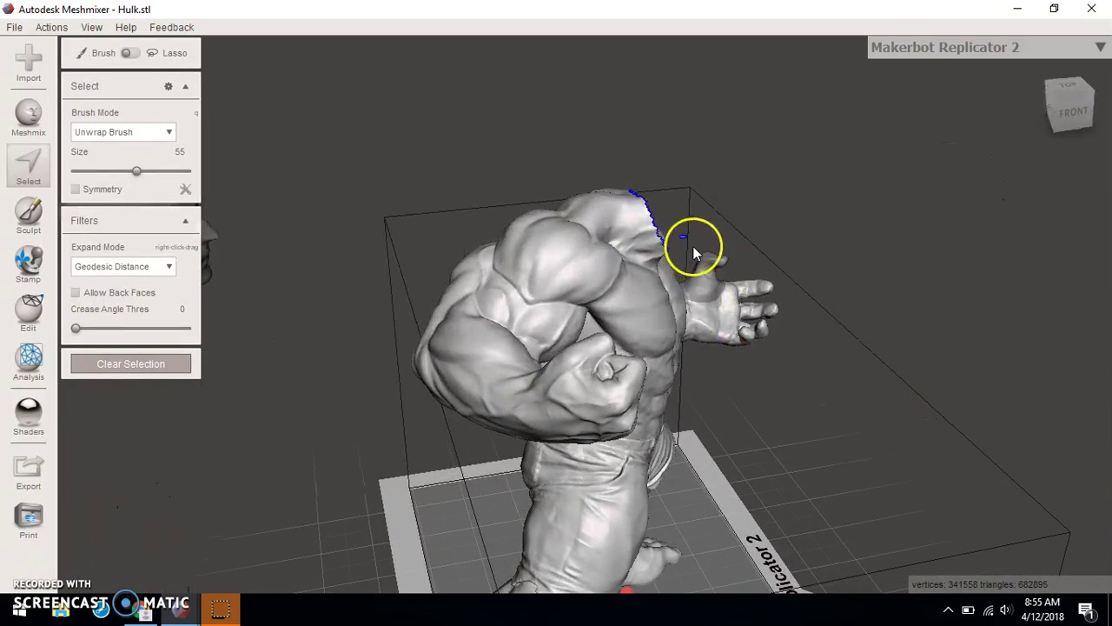
# Try selecting the tiny loose fragment in front of the Hulk's neck opening, and clear the selection.
pyautogui.scroll(3, 693, 246)
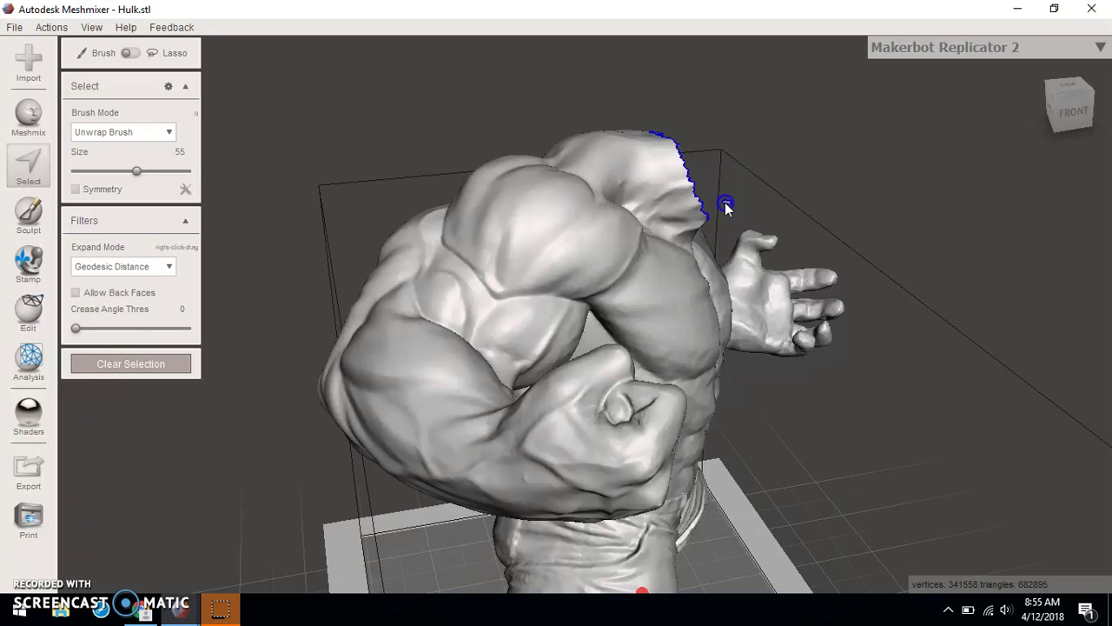
pyautogui.click(161, 363)
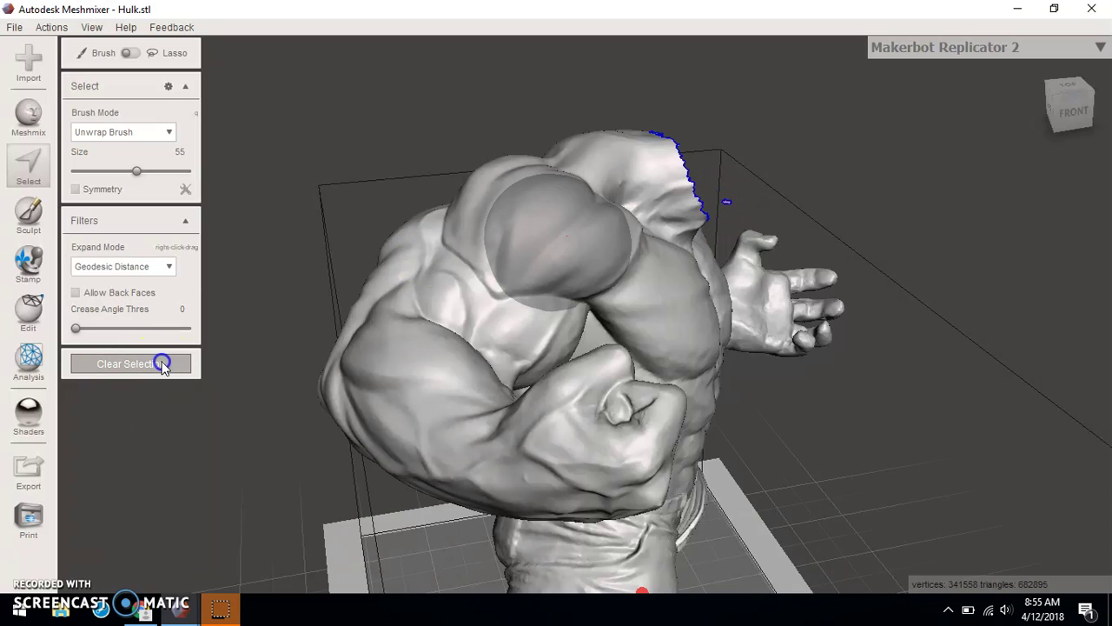
pyautogui.click(39, 167)
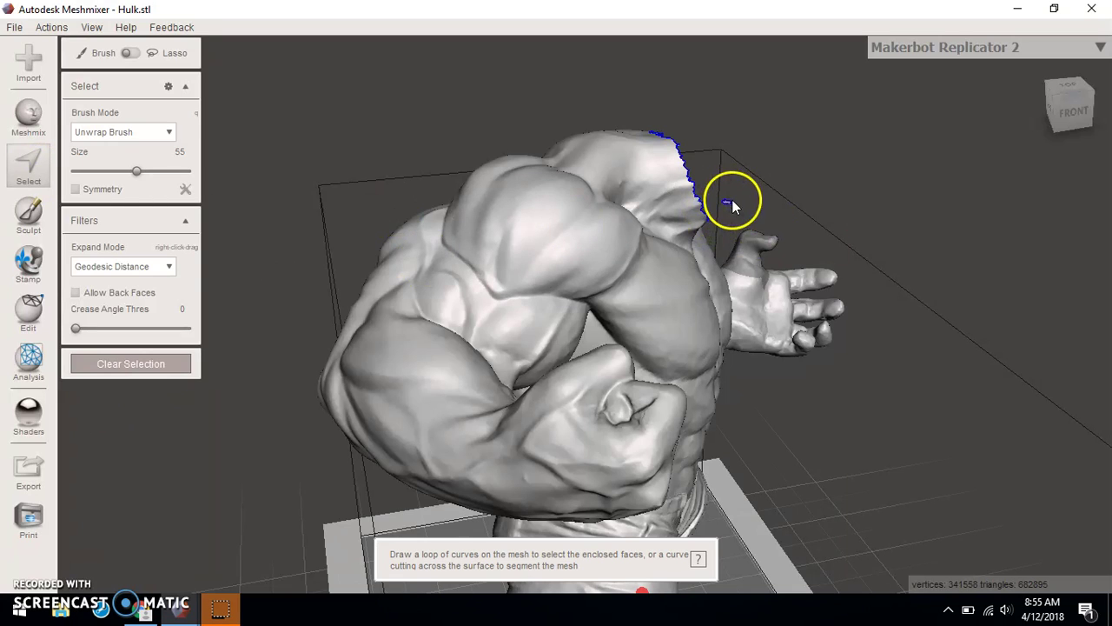
# Lasso the loose fragment floating in front of the Hulk's neck opening, delete it, and leave the selection tool.
pyautogui.scroll(5, 727, 206)
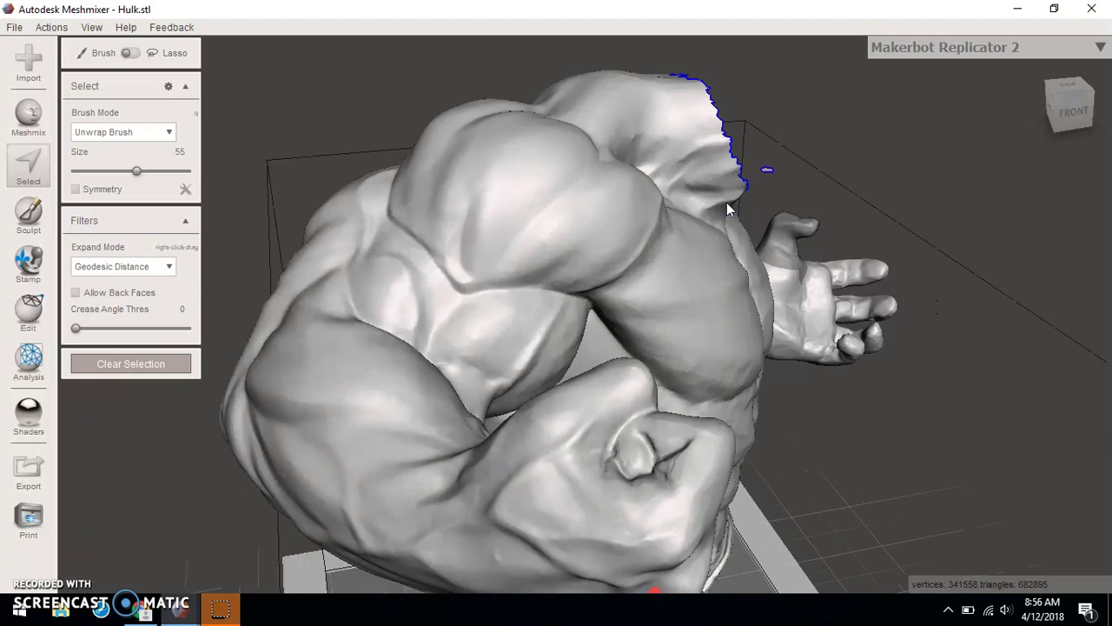
pyautogui.moveTo(849, 162)
pyautogui.mouseDown()
pyautogui.moveTo(833, 207)
pyautogui.moveTo(831, 136)
pyautogui.mouseUp()
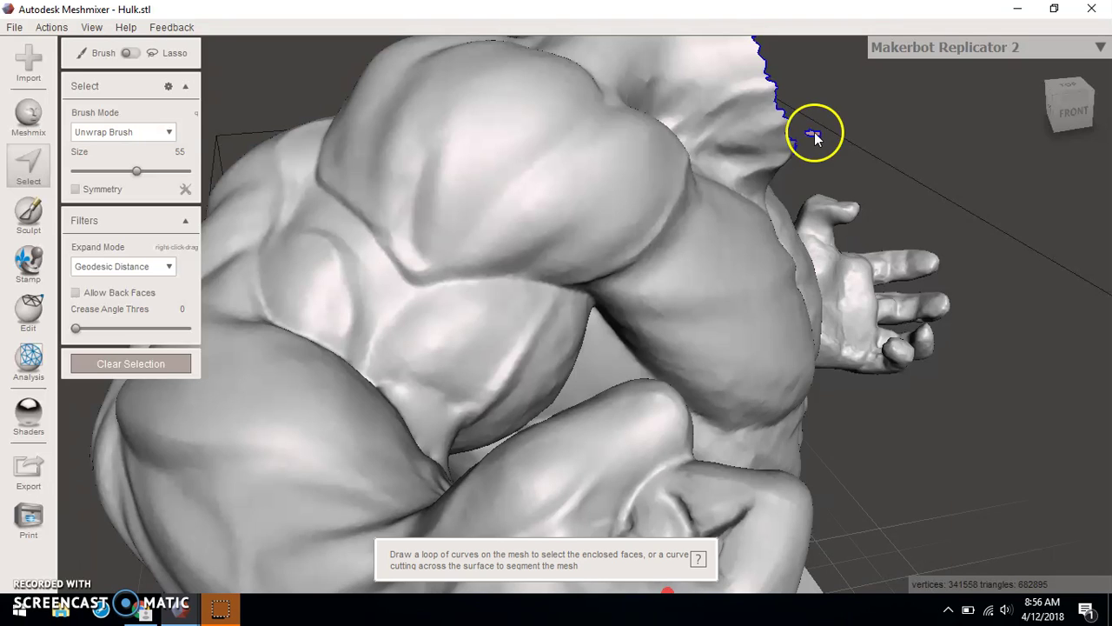
pyautogui.moveTo(811, 154)
pyautogui.mouseDown()
pyautogui.moveTo(807, 140)
pyautogui.moveTo(832, 132)
pyautogui.mouseUp()
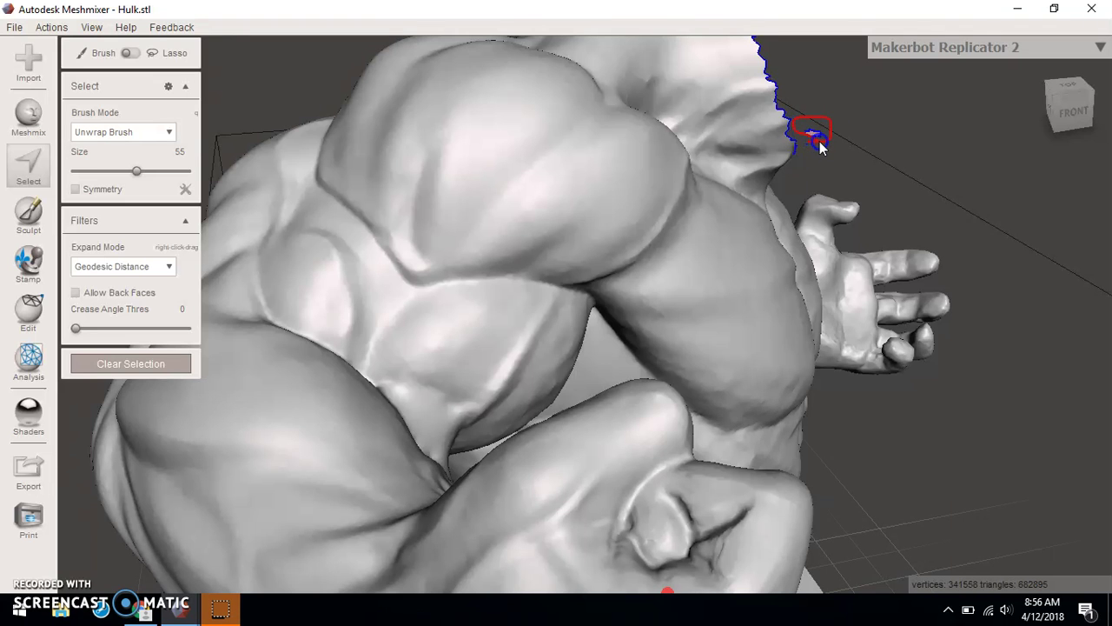
pyautogui.hotkey('ctrl', 'z')
pyautogui.moveTo(821, 149); pyautogui.dragTo(759, 154, button='right')
pyautogui.scroll(-5, 1000, 224)
pyautogui.moveTo(792, 230); pyautogui.dragTo(580, 239, button='right')
pyautogui.moveTo(897, 194); pyautogui.dragTo(754, 248, button='right')
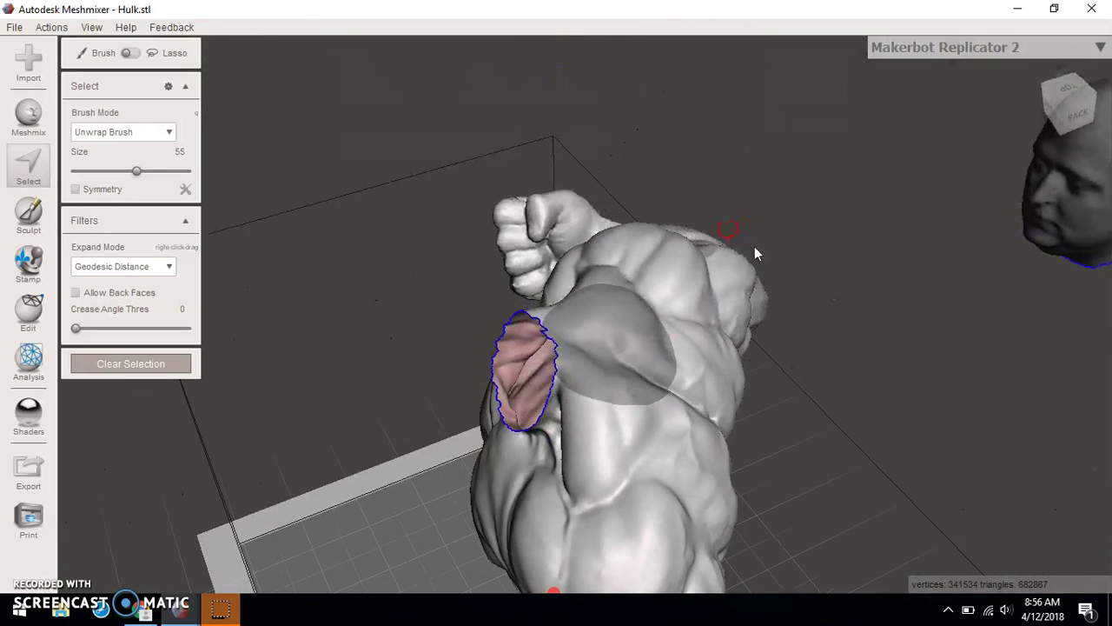
pyautogui.click(144, 365)
pyautogui.moveTo(487, 331); pyautogui.dragTo(955, 236, button='right')
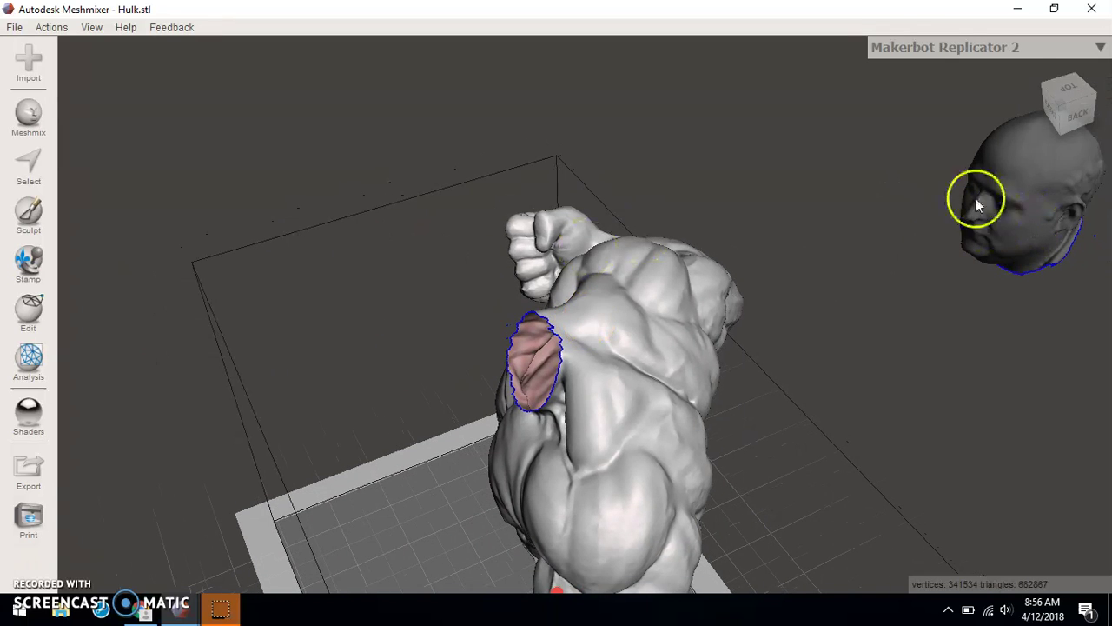
# Start transforming the scanned head and move it beside the figure onto the Hulk's open neck.
pyautogui.click(1043, 192)
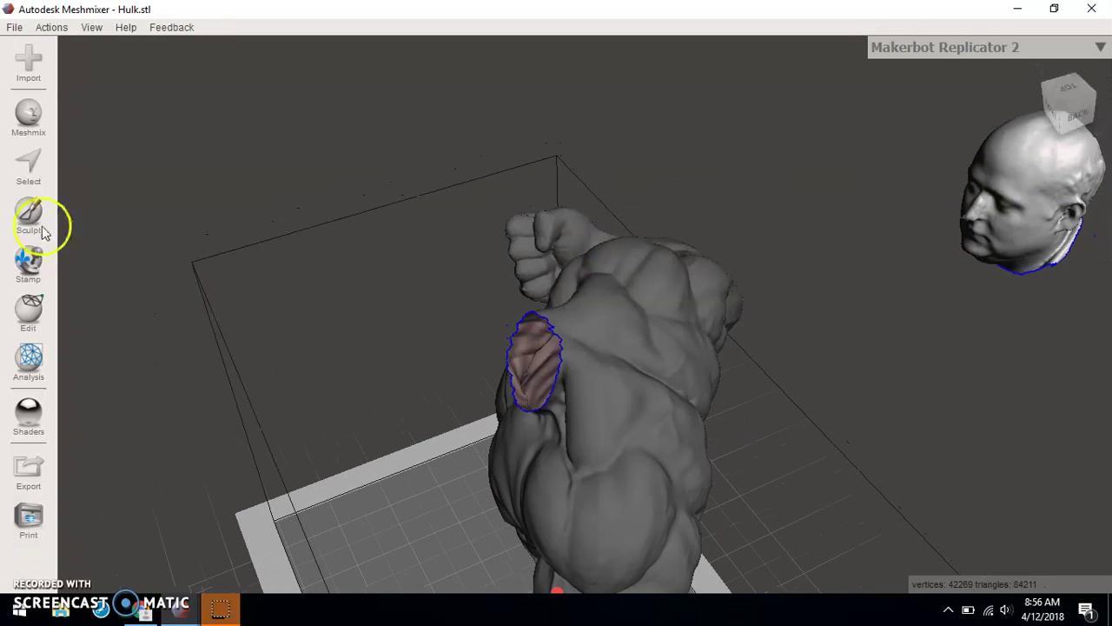
pyautogui.click(30, 315)
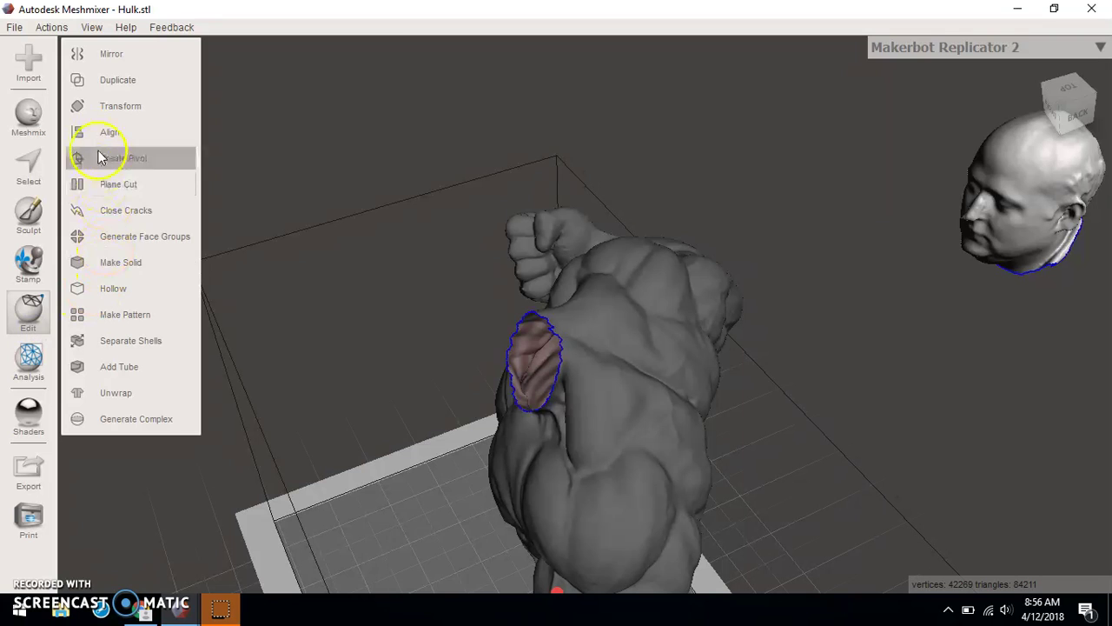
pyautogui.click(104, 106)
pyautogui.moveTo(1011, 231); pyautogui.dragTo(490, 380)
pyautogui.moveTo(869, 425)
pyautogui.mouseDown(button='right')
pyautogui.moveTo(869, 313)
pyautogui.moveTo(1073, 309)
pyautogui.moveTo(681, 232)
pyautogui.moveTo(651, 408)
pyautogui.moveTo(822, 385)
pyautogui.moveTo(695, 276)
pyautogui.mouseUp(button='right')
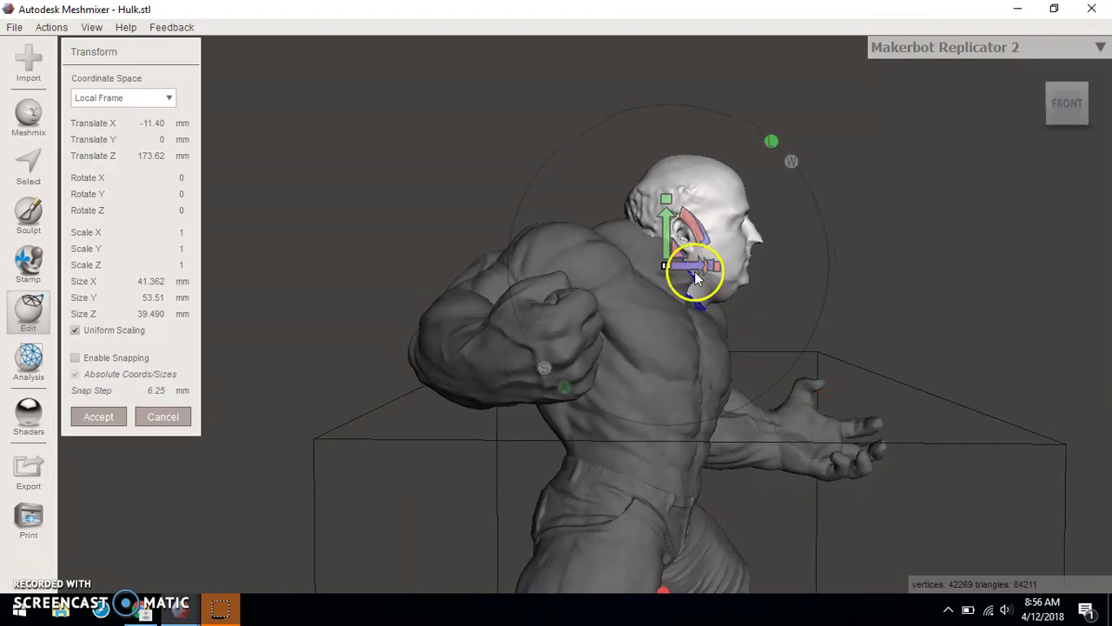
# Fine-tune the scanned head's position over the neck opening to a translation of about X -16.74, Y 4.21, Z 172.86 mm, and accept.
pyautogui.moveTo(698, 270); pyautogui.dragTo(765, 278)
pyautogui.moveTo(766, 278)
pyautogui.mouseDown(button='right')
pyautogui.moveTo(789, 276)
pyautogui.moveTo(745, 281)
pyautogui.mouseUp(button='right')
pyautogui.click(720, 217)
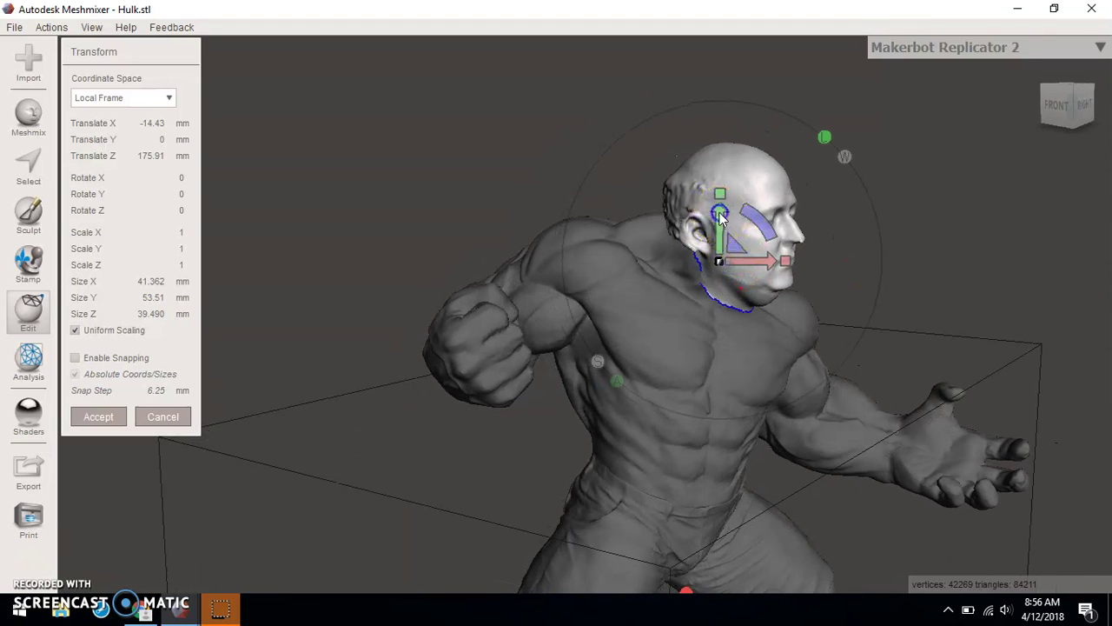
pyautogui.moveTo(720, 217); pyautogui.dragTo(718, 201)
pyautogui.moveTo(660, 252)
pyautogui.mouseDown()
pyautogui.moveTo(687, 311)
pyautogui.moveTo(943, 254)
pyautogui.mouseUp()
pyautogui.moveTo(943, 254)
pyautogui.mouseDown(button='right')
pyautogui.moveTo(620, 250)
pyautogui.moveTo(590, 238)
pyautogui.moveTo(588, 229)
pyautogui.moveTo(752, 240)
pyautogui.moveTo(824, 193)
pyautogui.moveTo(855, 141)
pyautogui.moveTo(845, 144)
pyautogui.mouseUp(button='right')
pyautogui.click(727, 219)
pyautogui.moveTo(786, 217)
pyautogui.mouseDown()
pyautogui.moveTo(744, 228)
pyautogui.moveTo(750, 191)
pyautogui.moveTo(738, 207)
pyautogui.mouseUp()
pyautogui.moveTo(821, 179); pyautogui.dragTo(794, 112, button='right')
pyautogui.moveTo(944, 228); pyautogui.dragTo(753, 384, button='right')
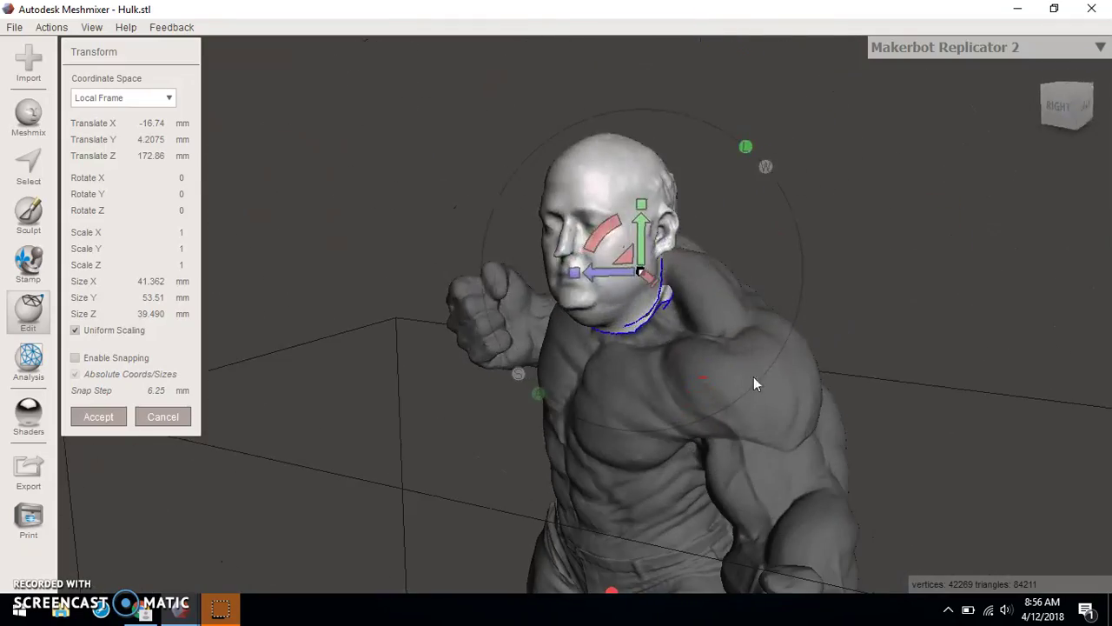
pyautogui.click(88, 425)
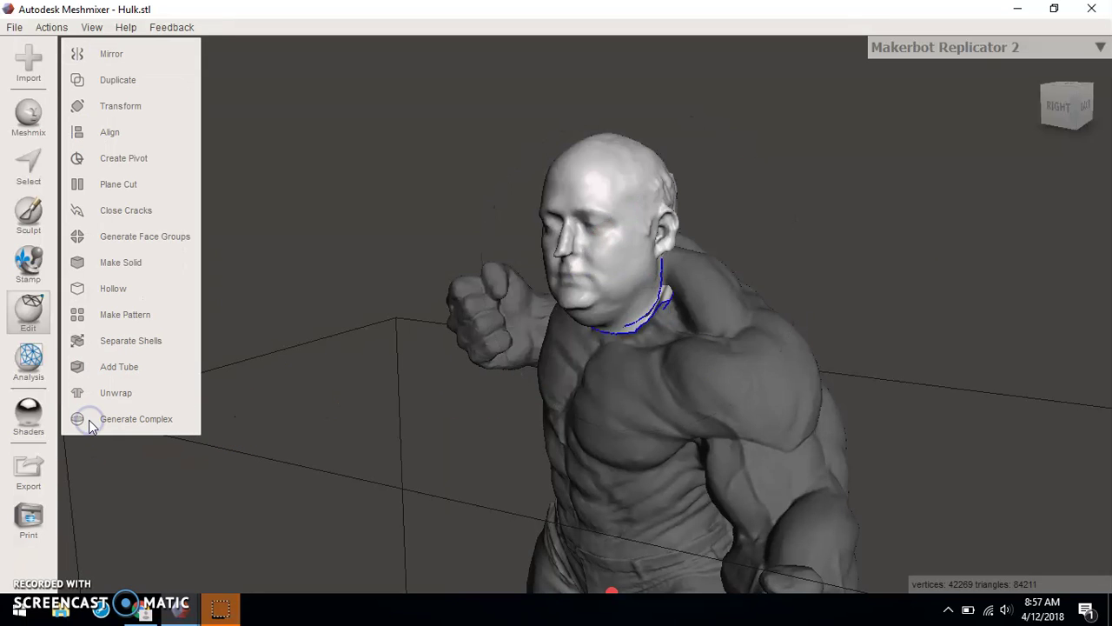
# Try brush-selecting the flap sticking out behind the scan's jaw, reduce the brush size to 16, and clear the selection.
pyautogui.moveTo(808, 326); pyautogui.dragTo(710, 312, button='right')
pyautogui.scroll(8, 647, 297)
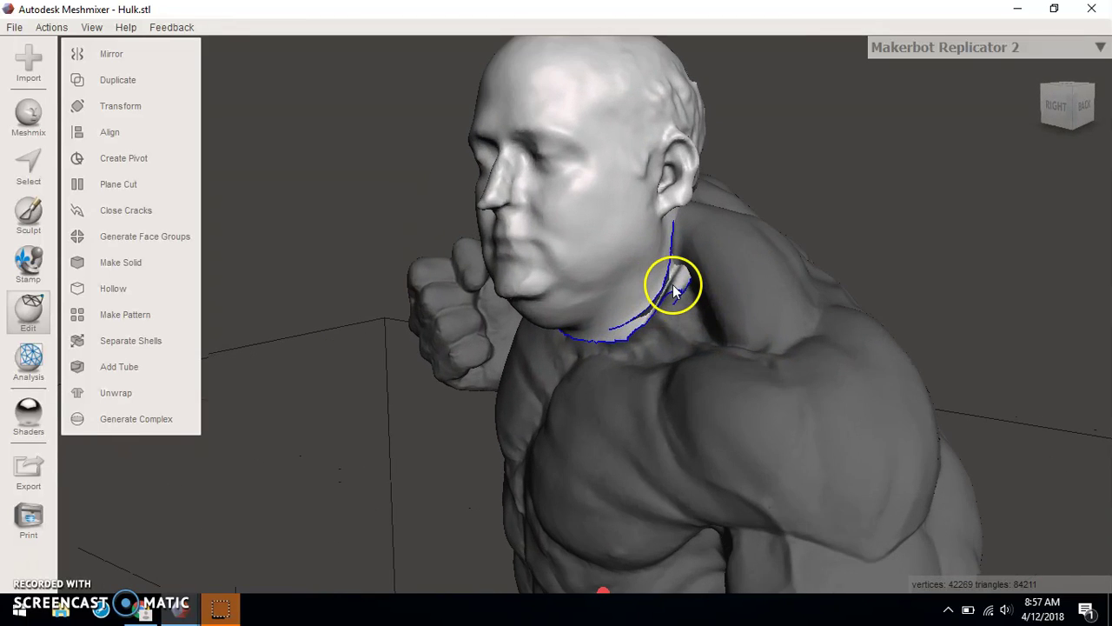
pyautogui.scroll(2, 681, 289)
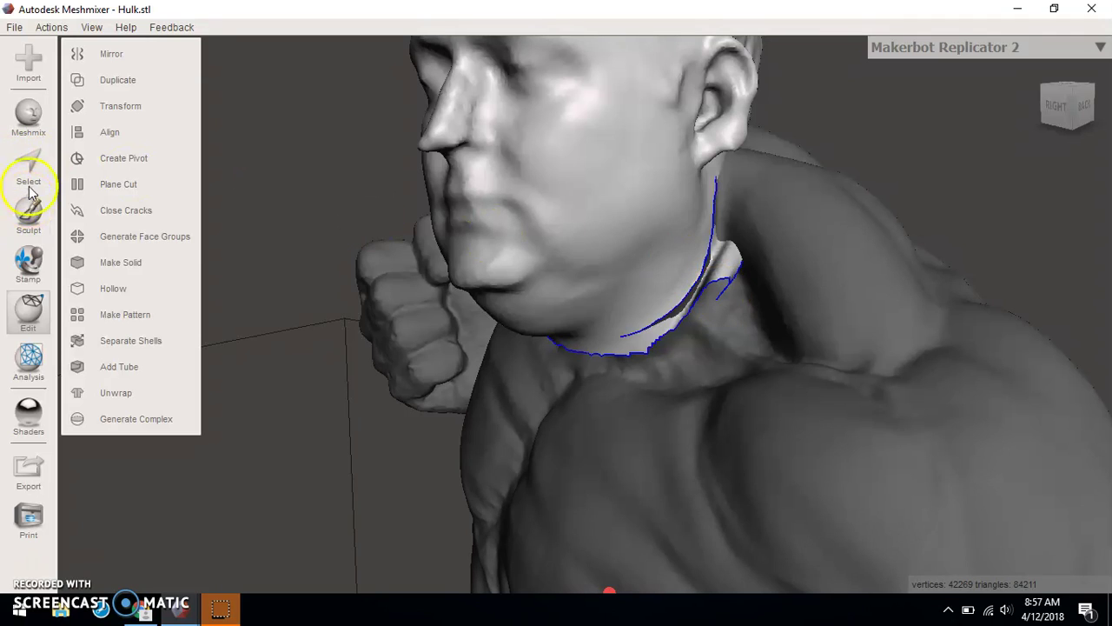
pyautogui.click(28, 163)
pyautogui.click(727, 275)
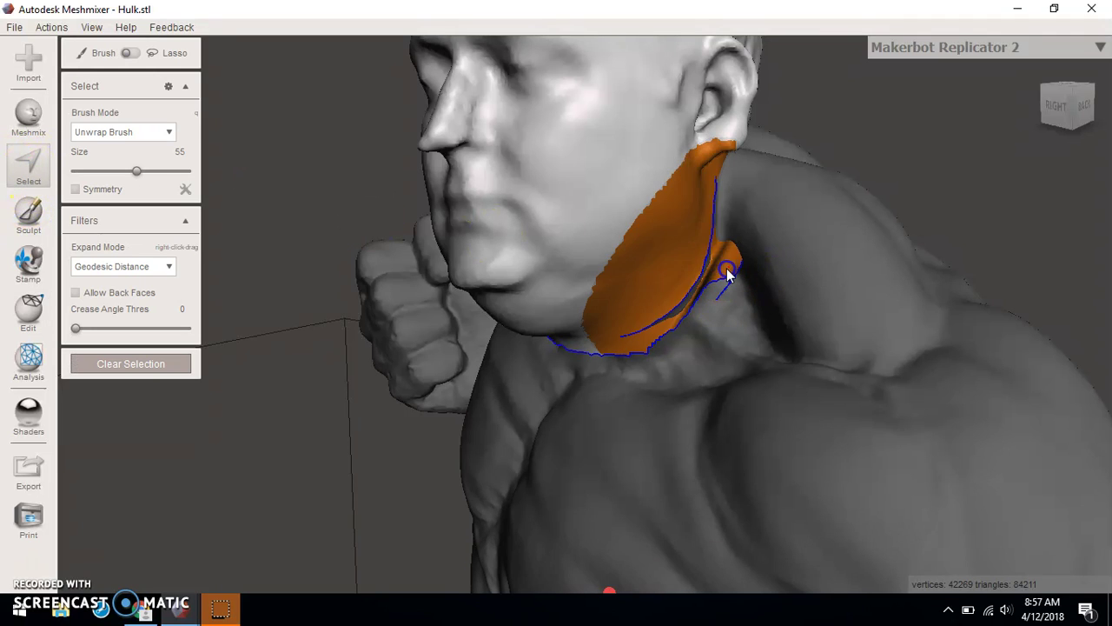
pyautogui.click(242, 169)
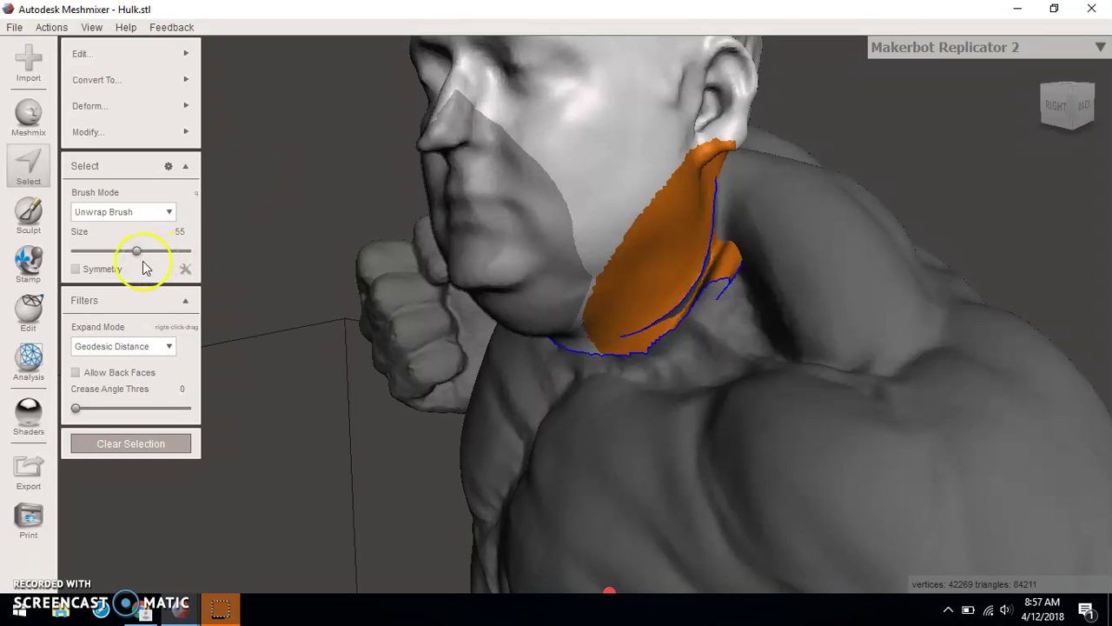
pyautogui.moveTo(137, 257); pyautogui.dragTo(94, 259)
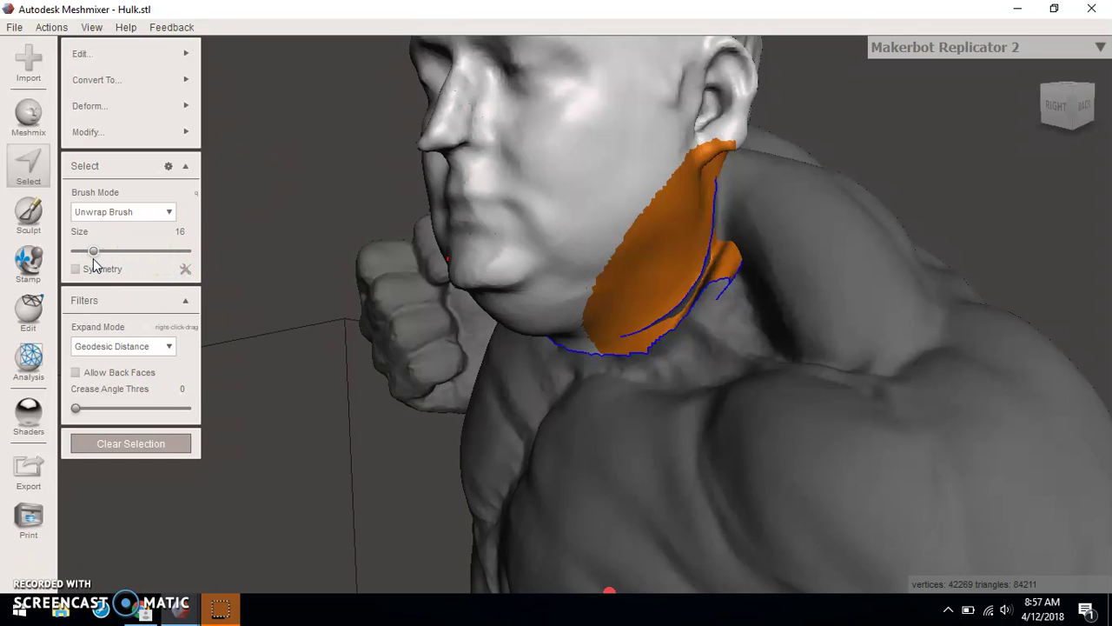
pyautogui.press('Escape')
# Brush-select only the flap protruding from the scan's neck edge behind the jaw, and delete it.
pyautogui.click(29, 165)
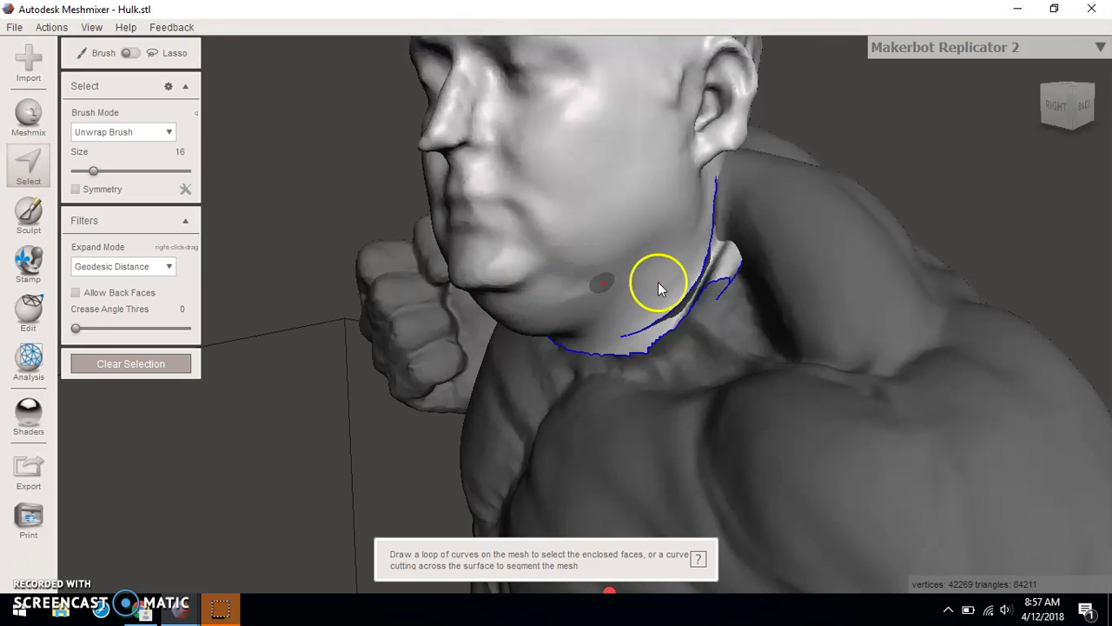
pyautogui.click(734, 263)
pyautogui.click(727, 270)
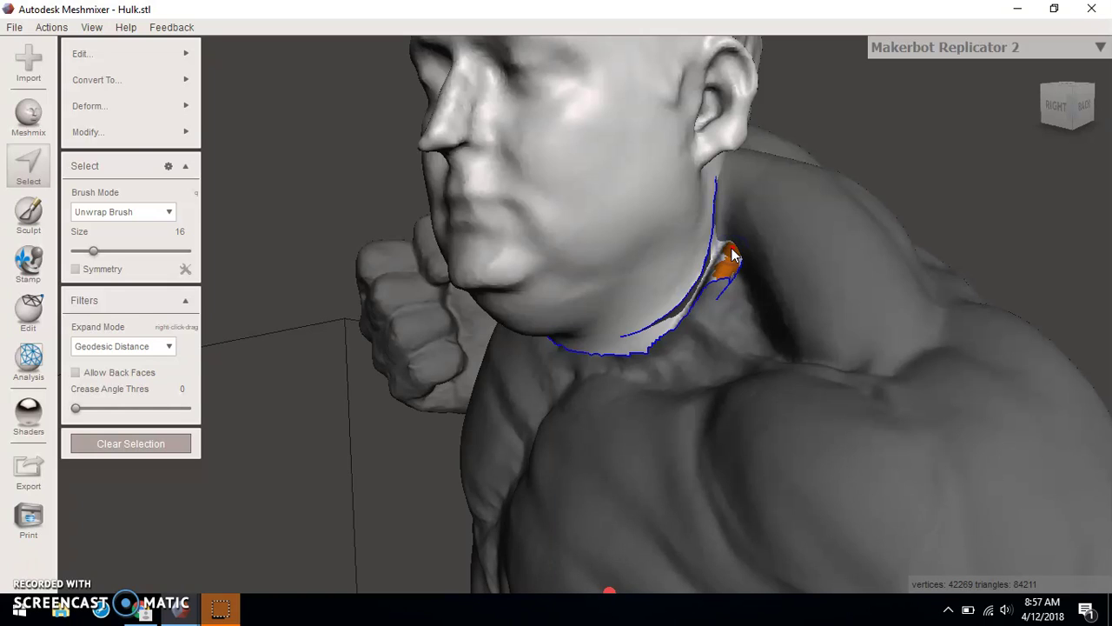
pyautogui.press('Delete')
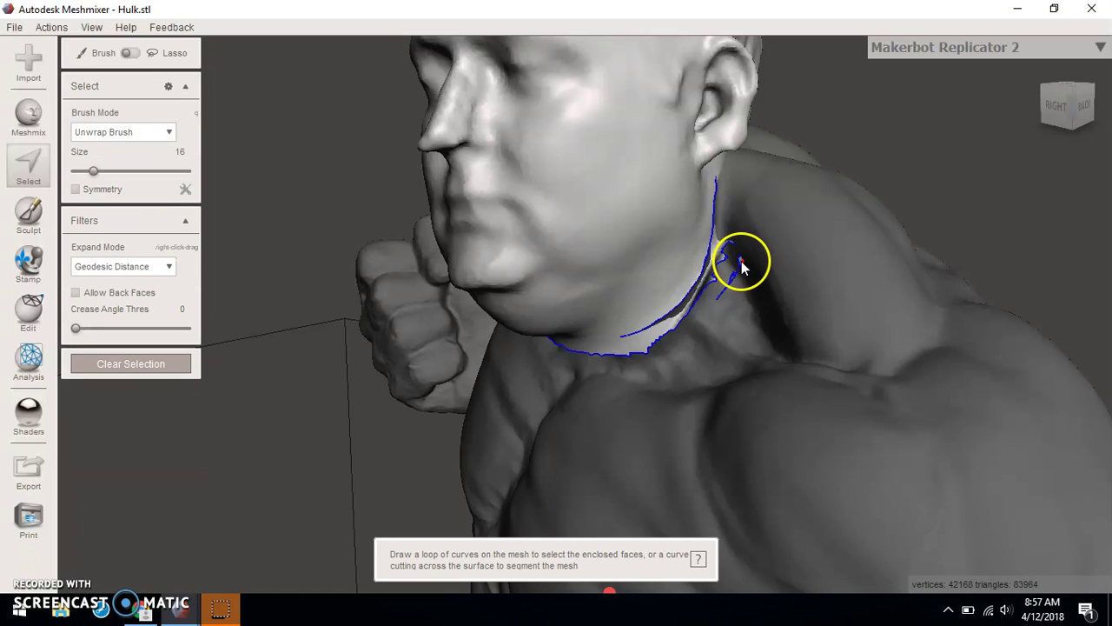
# Delete the small loose fragments left beside the scan's neck edge, and clear the selection.
pyautogui.click(741, 261)
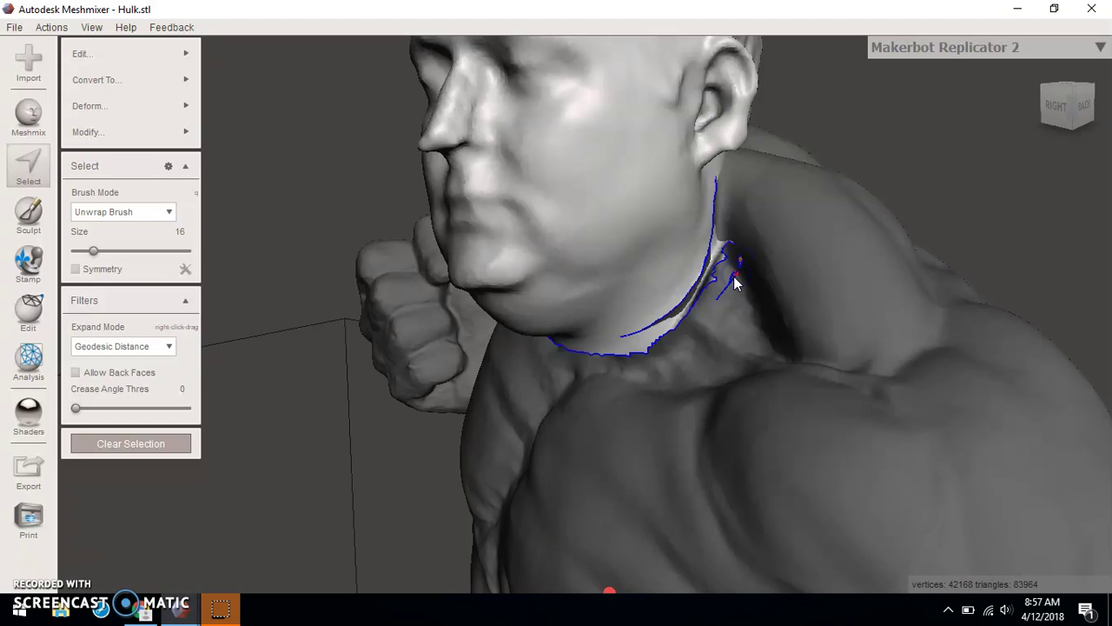
pyautogui.press('Delete')
pyautogui.scroll(2, 738, 272)
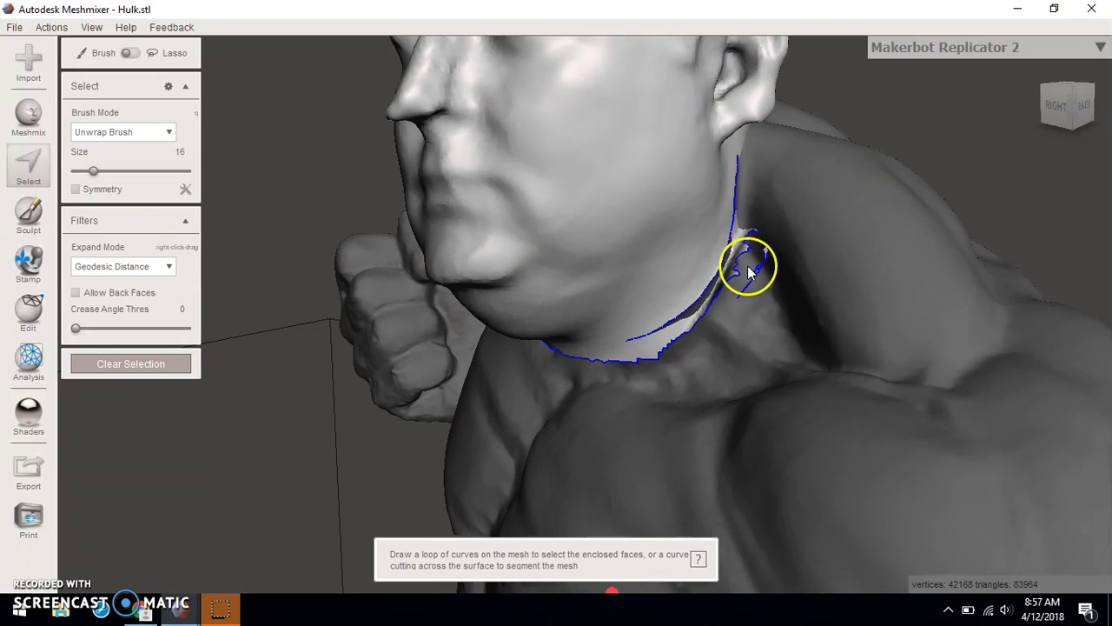
pyautogui.scroll(2, 812, 241)
pyautogui.click(877, 210)
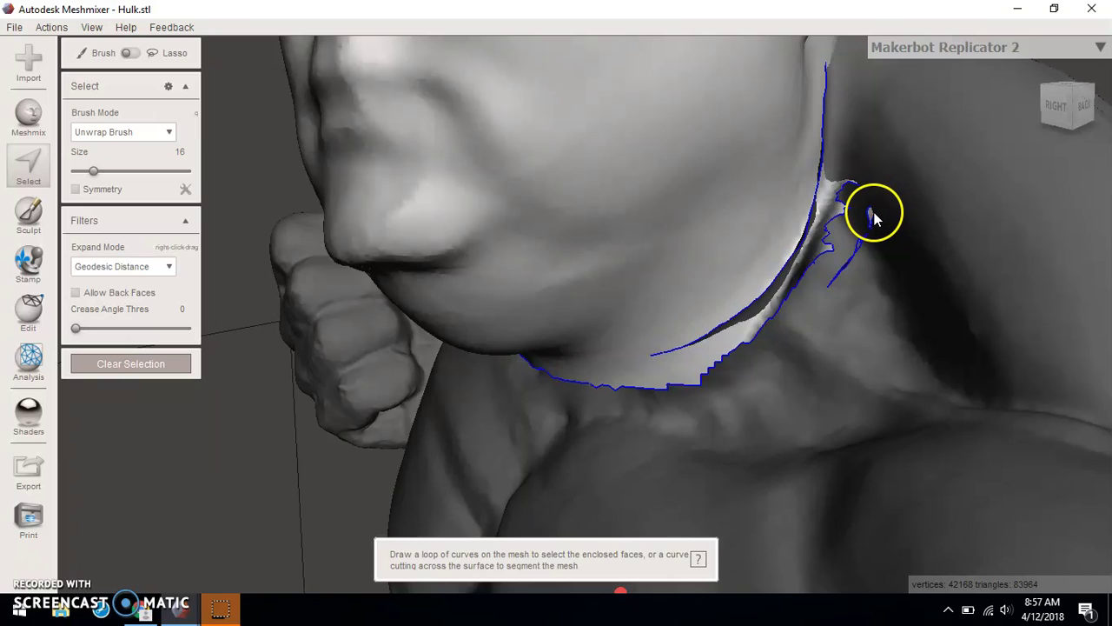
pyautogui.press('Delete')
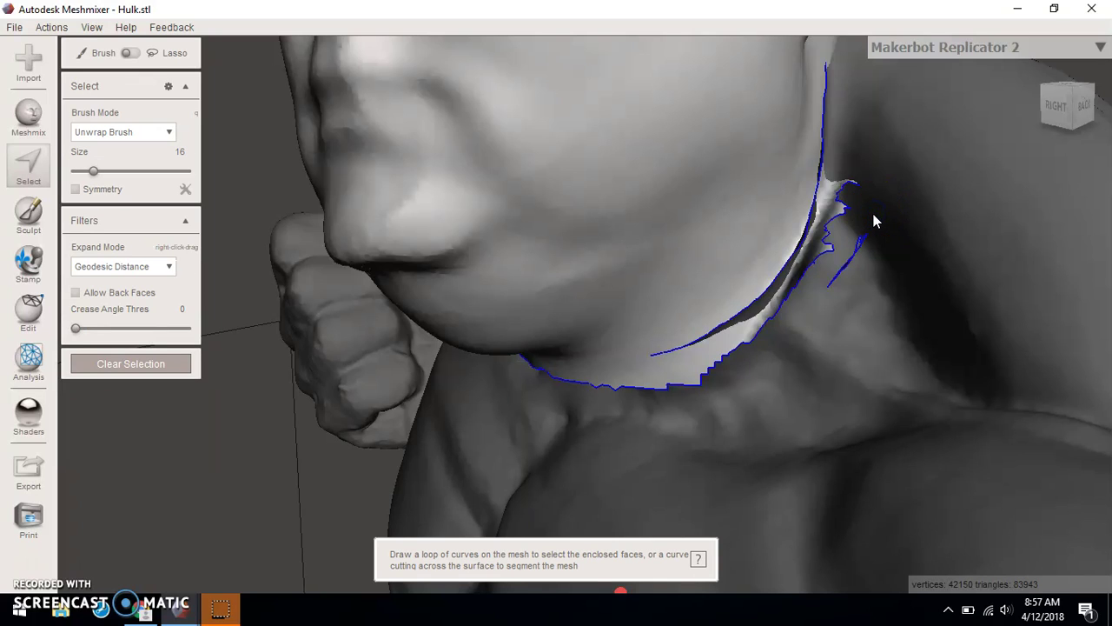
pyautogui.click(858, 243)
pyautogui.press('Delete')
pyautogui.click(830, 202)
pyautogui.scroll(-6, 851, 174)
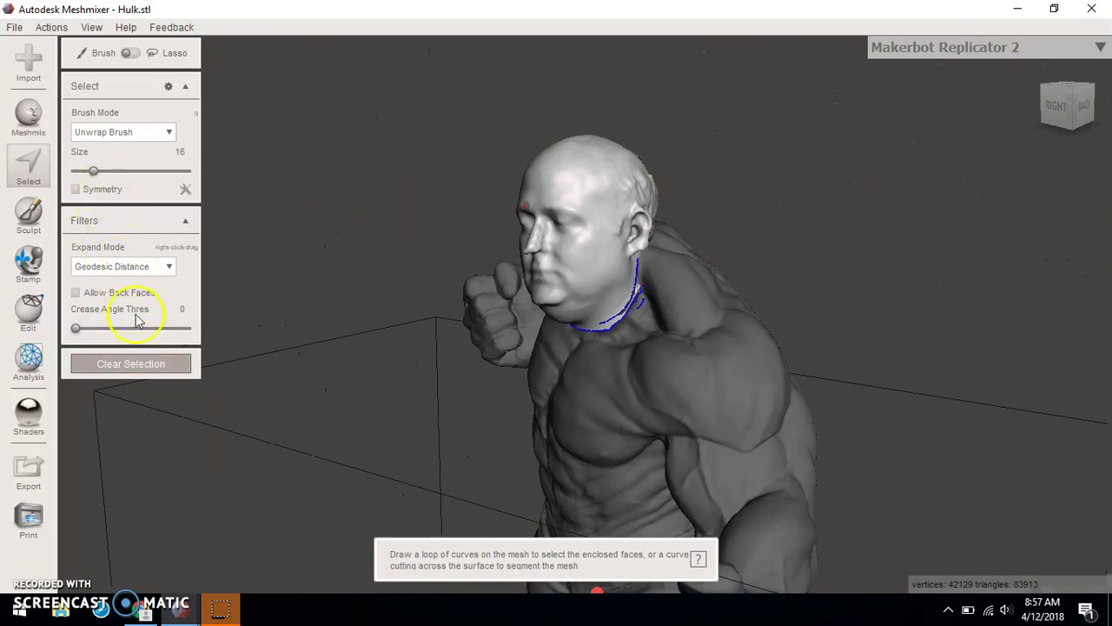
pyautogui.click(162, 364)
# Try to merge the scanned head and the Hulk's body with a Boolean Union in Precise mode.
pyautogui.moveTo(400, 317); pyautogui.dragTo(669, 237, button='right')
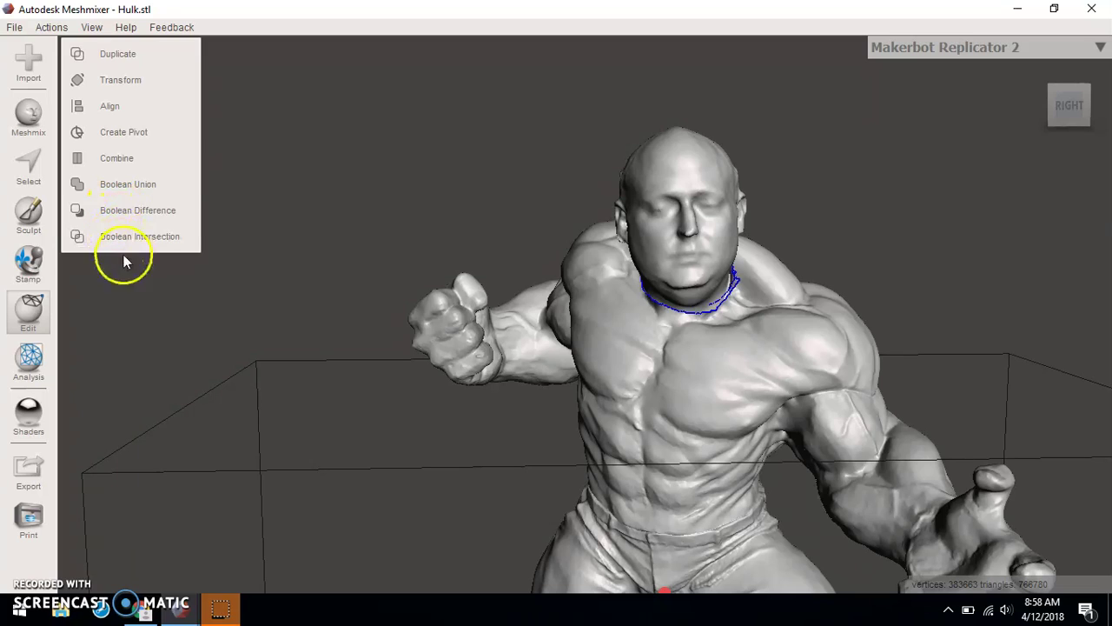
pyautogui.click(131, 185)
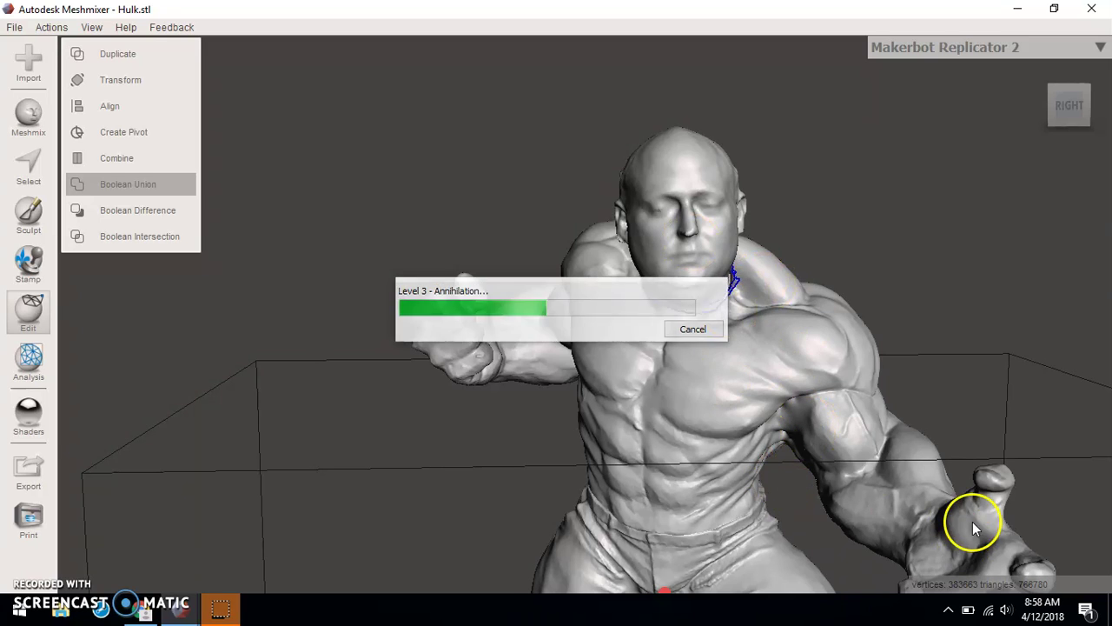
pyautogui.moveTo(1004, 357)
pyautogui.mouseDown(button='right')
pyautogui.moveTo(812, 373)
pyautogui.moveTo(1108, 339)
pyautogui.moveTo(774, 378)
pyautogui.mouseUp(button='right')
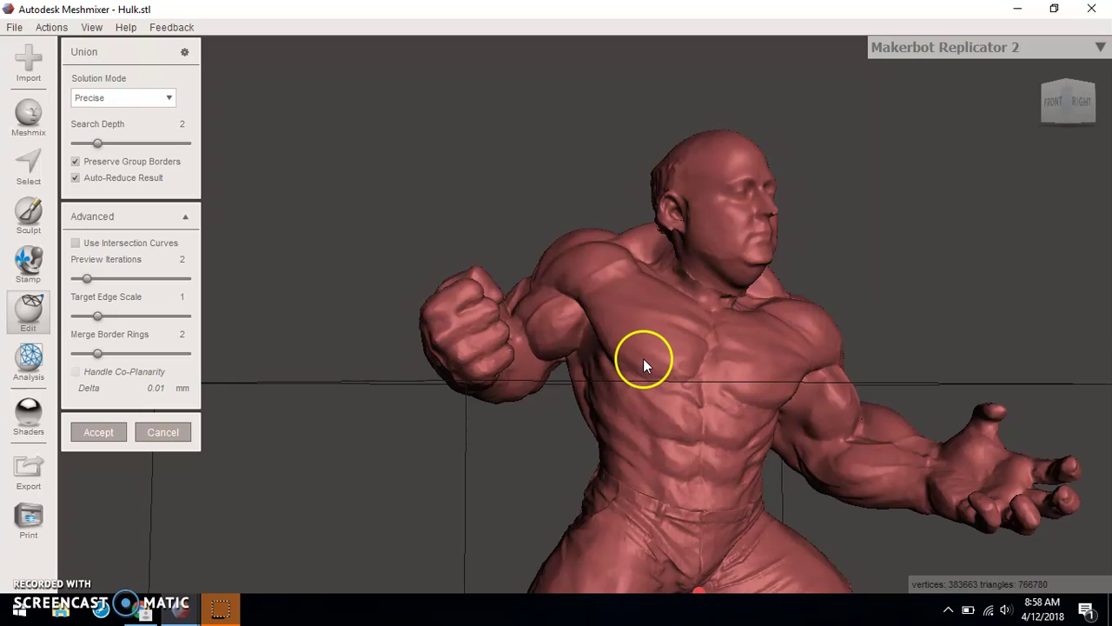
pyautogui.moveTo(885, 298); pyautogui.dragTo(665, 306, button='right')
pyautogui.click(97, 432)
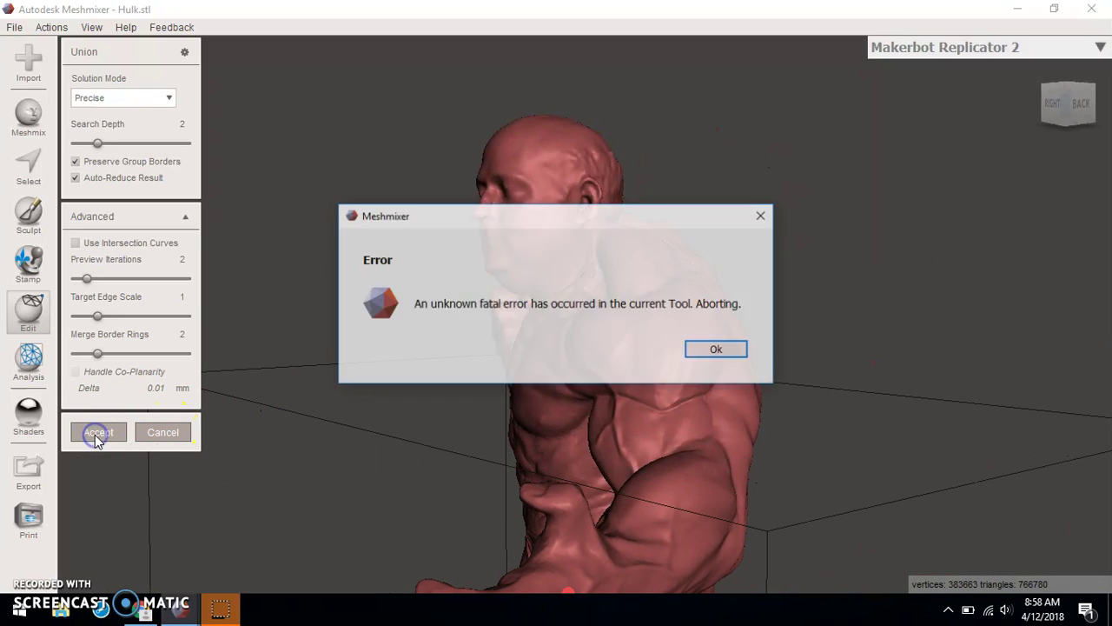
pyautogui.click(721, 347)
# Make the scanned head solid with the Fast type, solid accuracy 128 and mesh density 128, and close the object list.
pyautogui.click(28, 217)
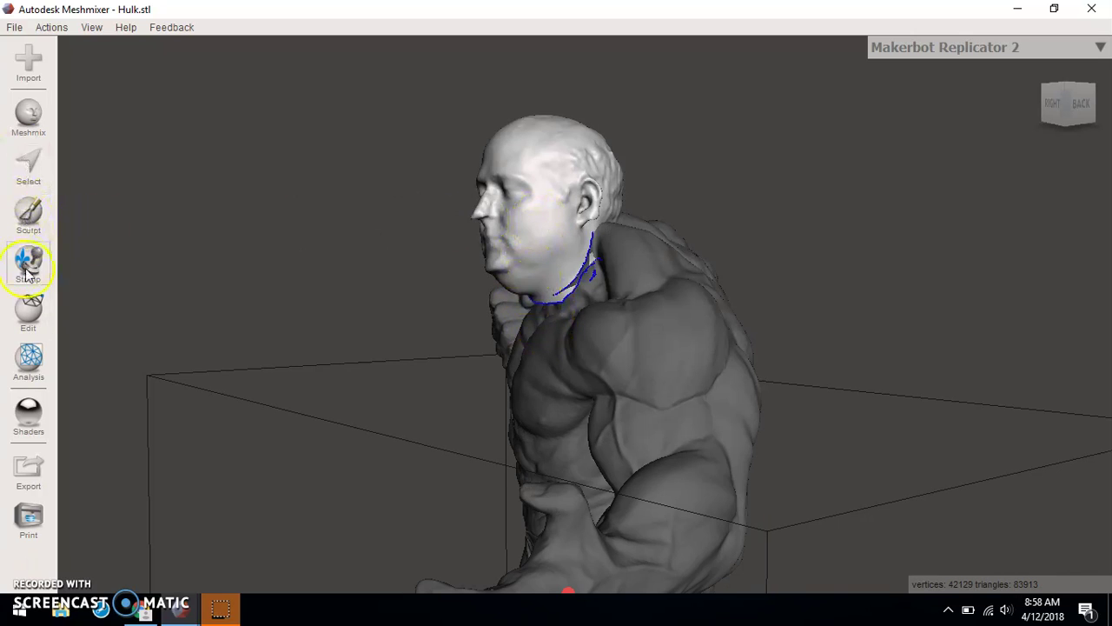
pyautogui.click(28, 311)
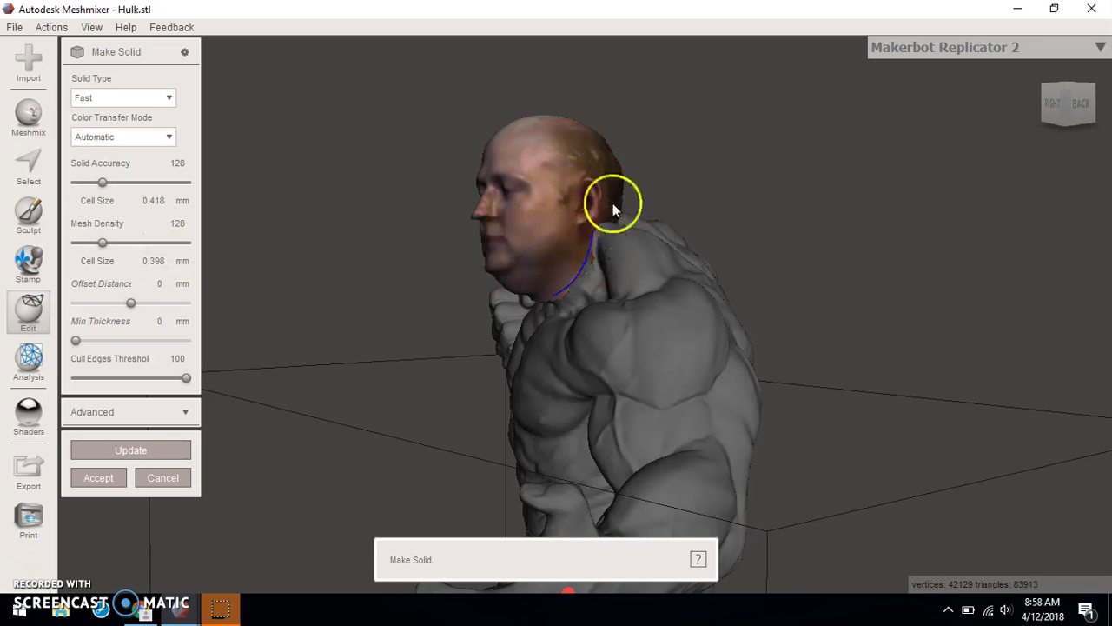
pyautogui.moveTo(447, 287); pyautogui.dragTo(769, 372, button='right')
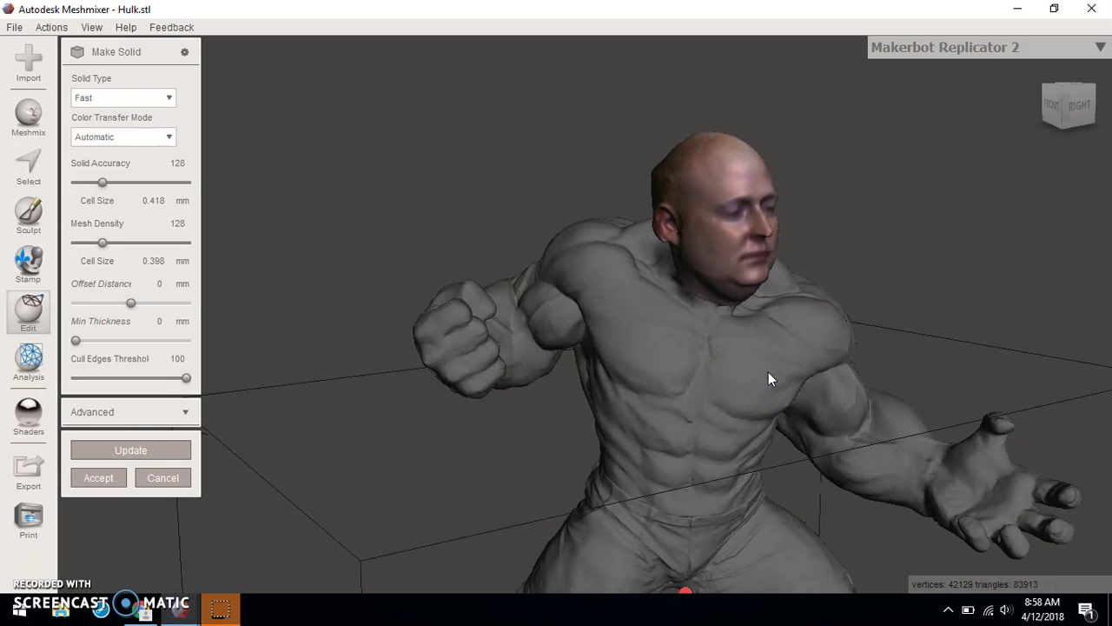
pyautogui.click(102, 476)
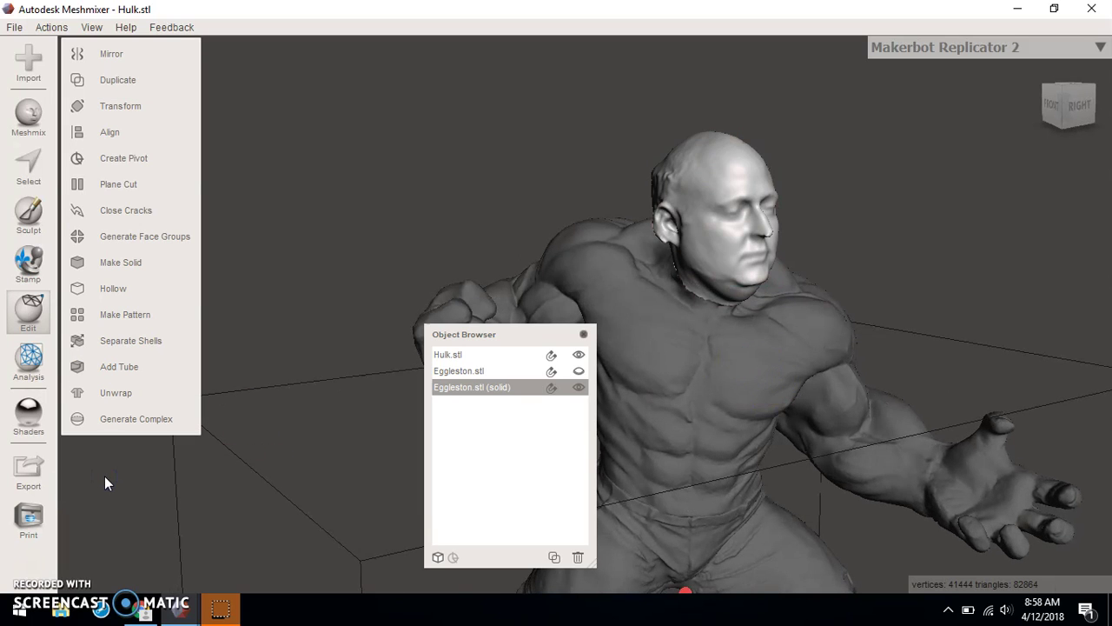
pyautogui.click(583, 334)
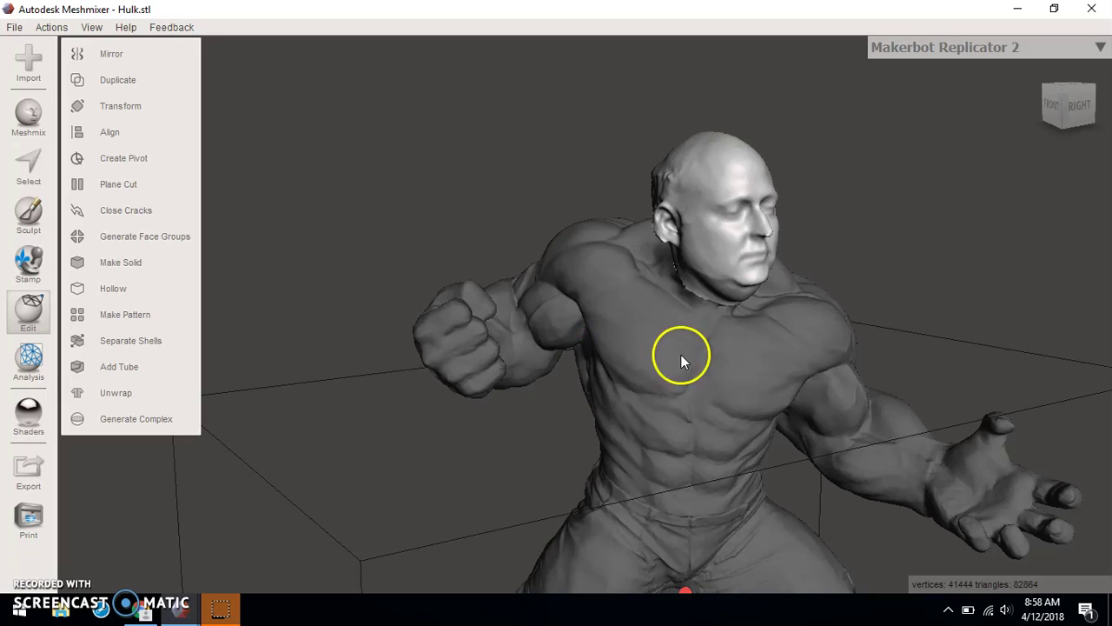
# Make the Hulk's body solid with the Fast type, solid accuracy 128 and mesh density 128, and close the object list.
pyautogui.click(704, 358)
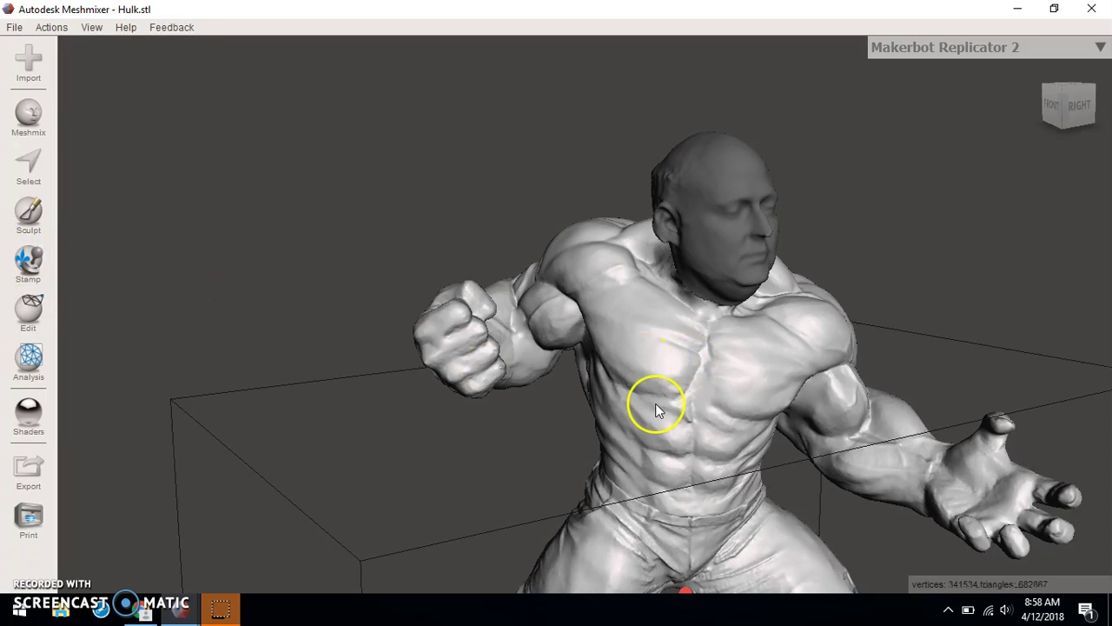
pyautogui.click(28, 311)
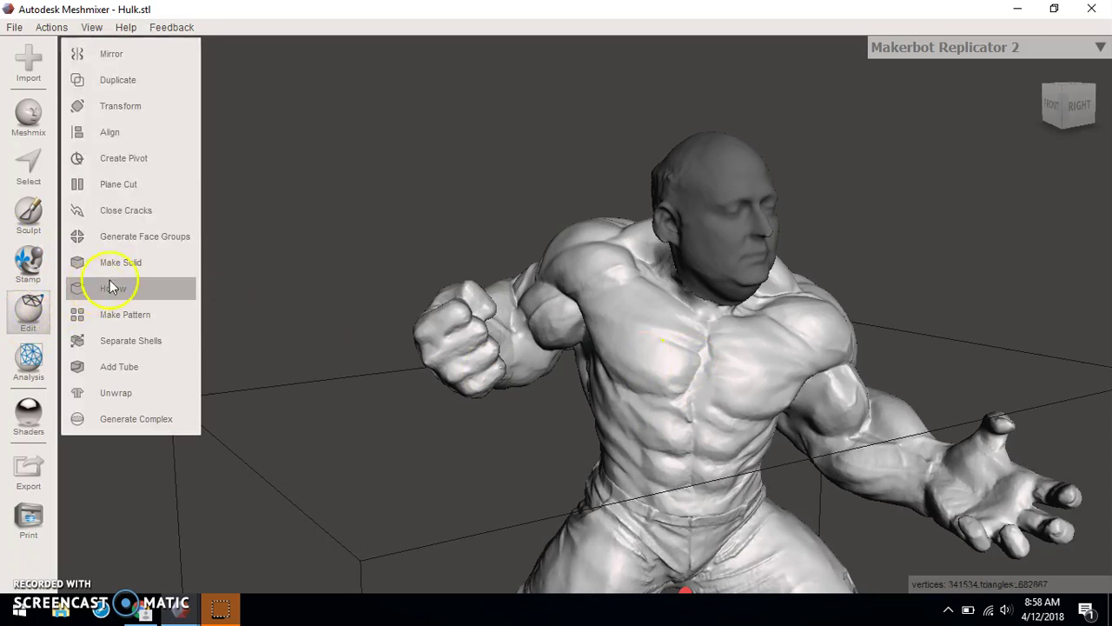
pyautogui.click(135, 257)
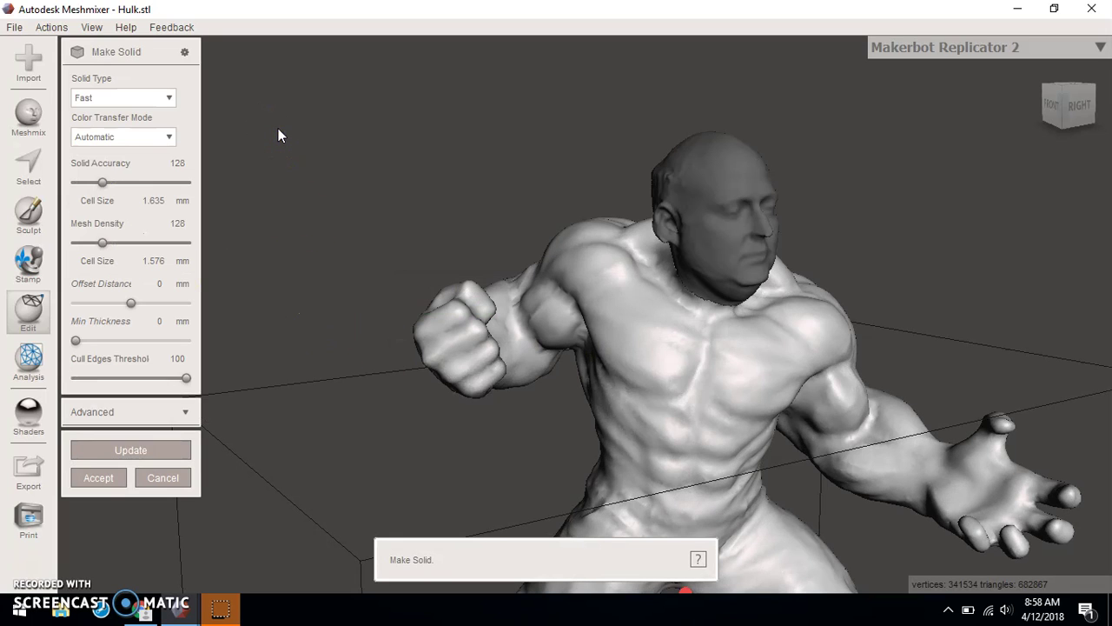
pyautogui.moveTo(779, 352); pyautogui.dragTo(302, 444, button='right')
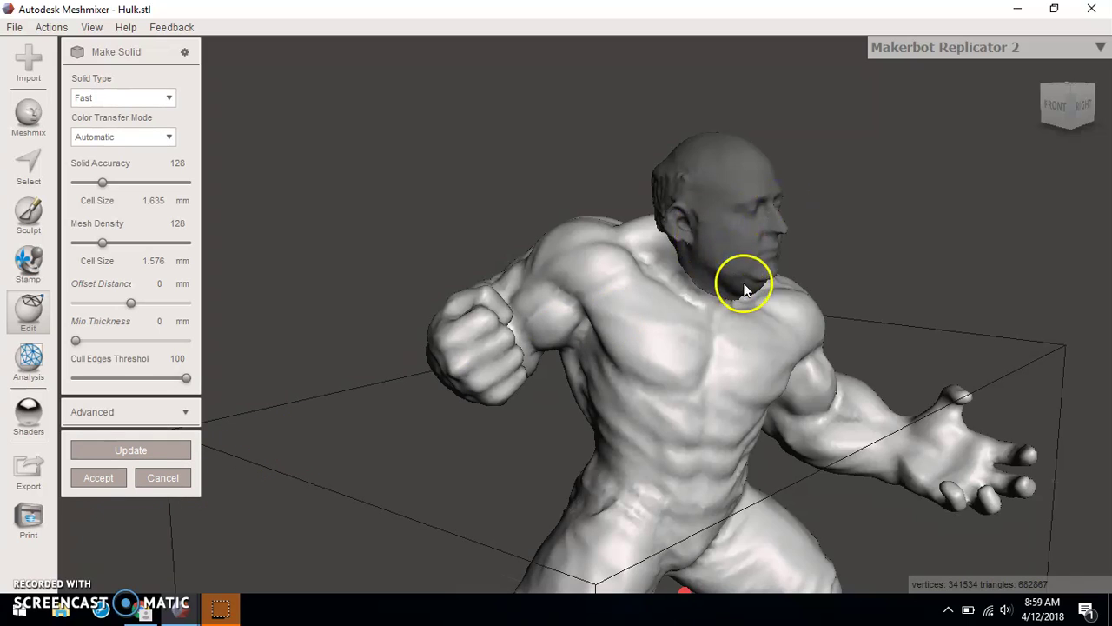
pyautogui.click(97, 480)
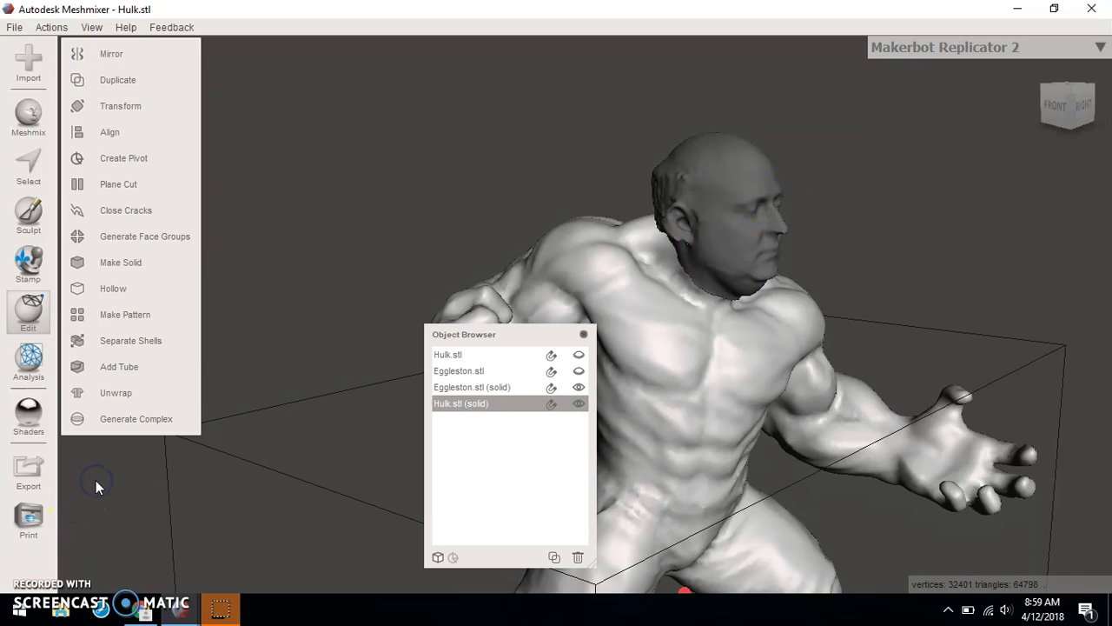
pyautogui.click(587, 336)
# Merge the solid head and the solid Hulk body with a Boolean Union in Precise mode, keeping Auto-Reduce Result on.
pyautogui.keyDown('shift'); pyautogui.click(734, 214); pyautogui.keyUp('shift')
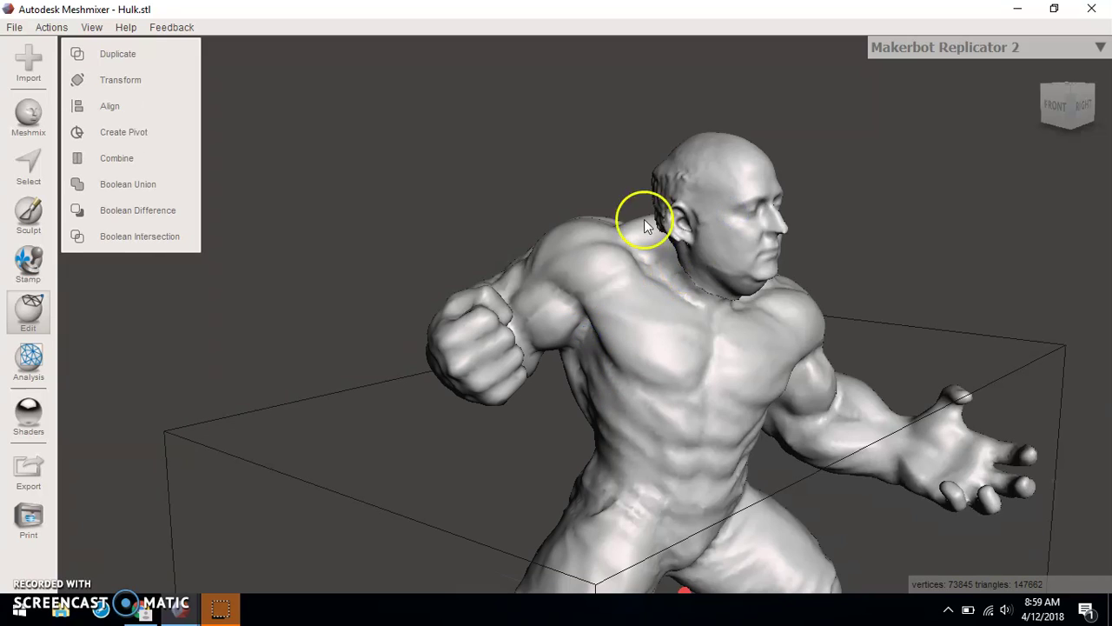
pyautogui.click(128, 185)
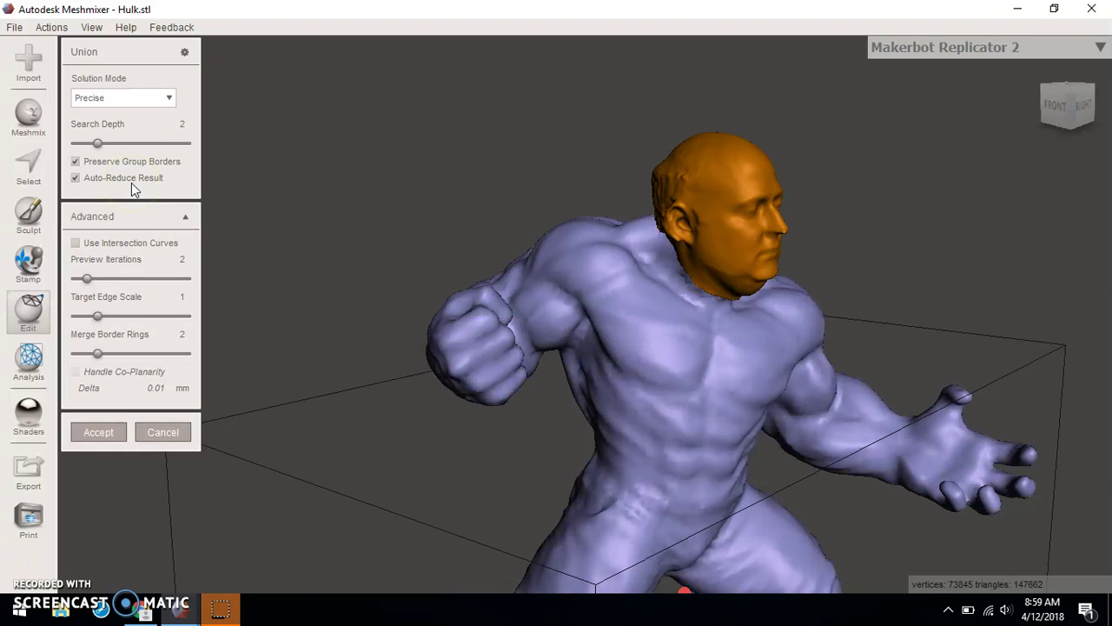
pyautogui.click(107, 435)
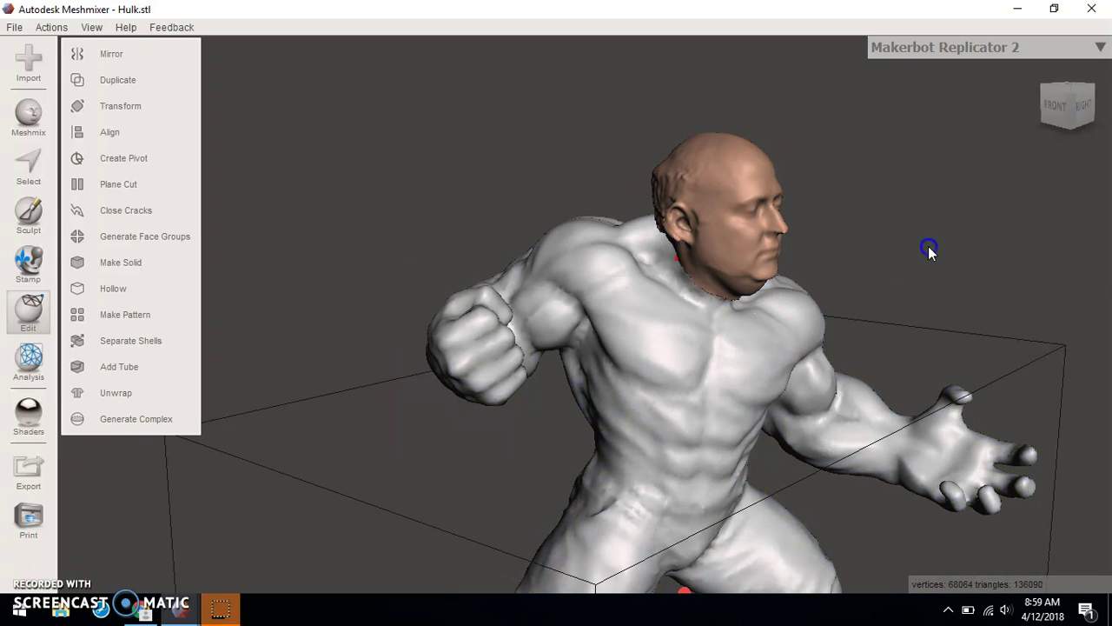
# Set up the Flatten sculpting brush with strength 50, size 28 and depth 0 for working on the neck seam.
pyautogui.moveTo(953, 286); pyautogui.dragTo(619, 336, button='right')
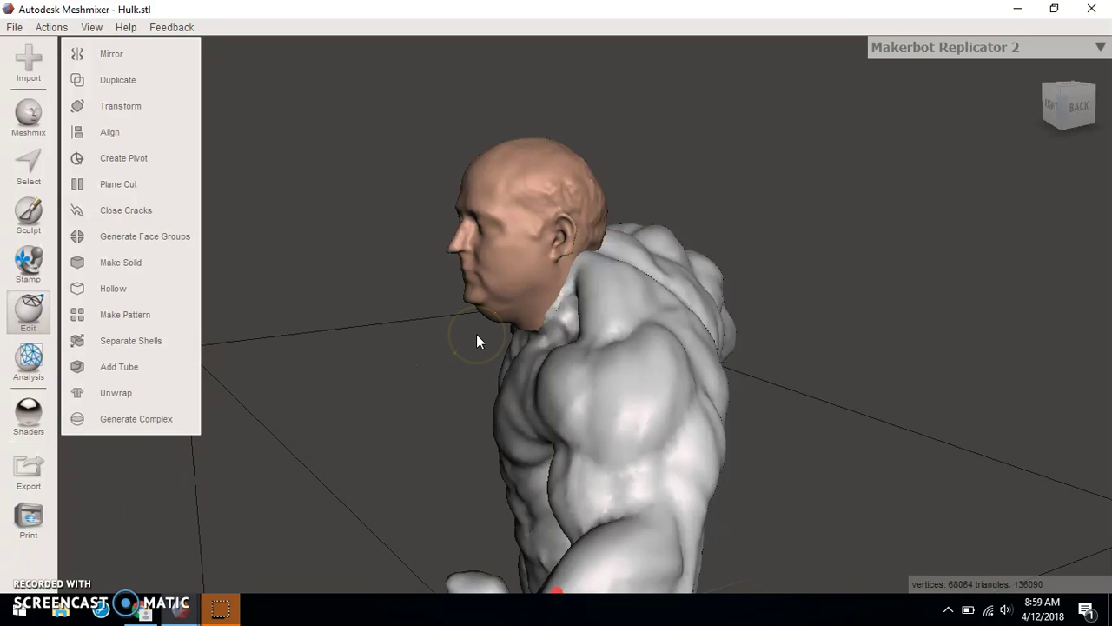
pyautogui.moveTo(539, 319); pyautogui.dragTo(683, 254, button='right')
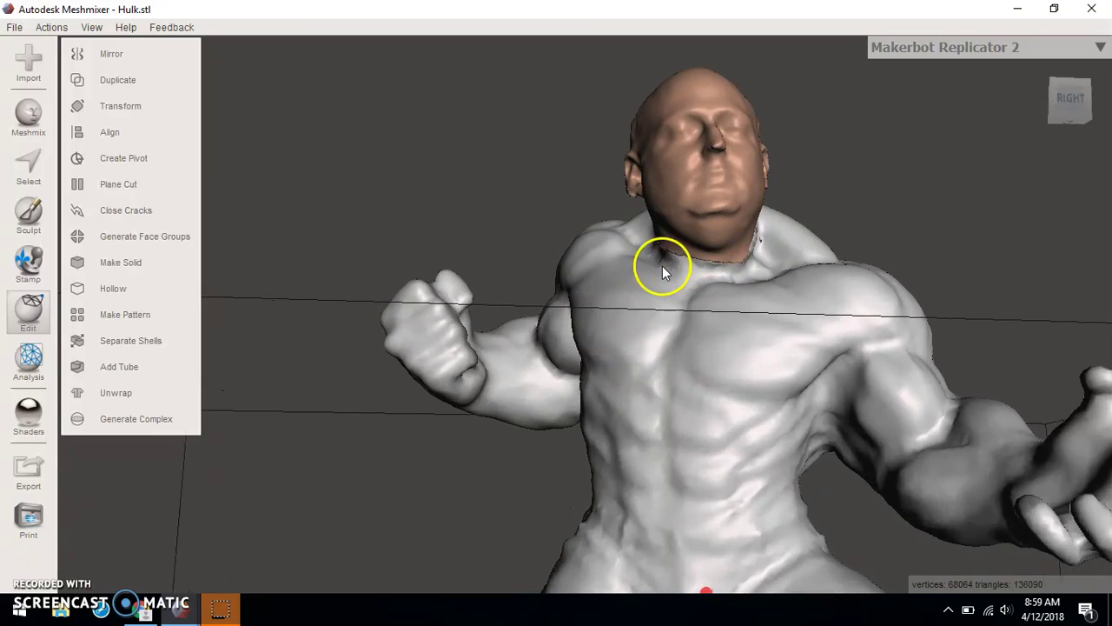
pyautogui.scroll(5, 663, 266)
pyautogui.moveTo(832, 246); pyautogui.dragTo(895, 126, button='right')
pyautogui.scroll(6, 735, 259)
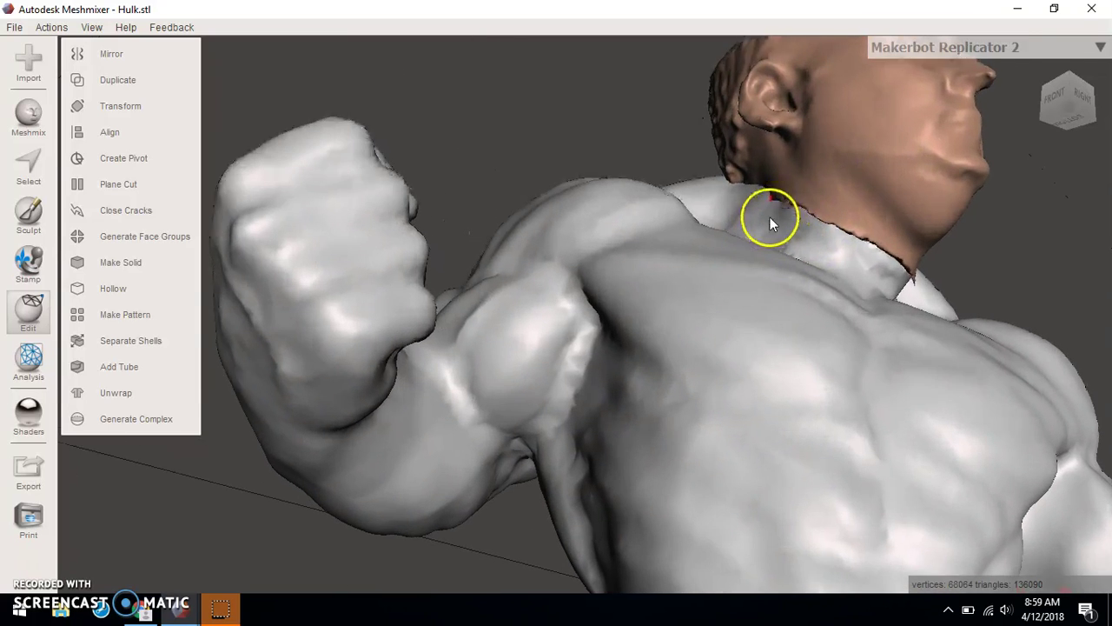
pyautogui.moveTo(866, 220); pyautogui.dragTo(837, 179, button='right')
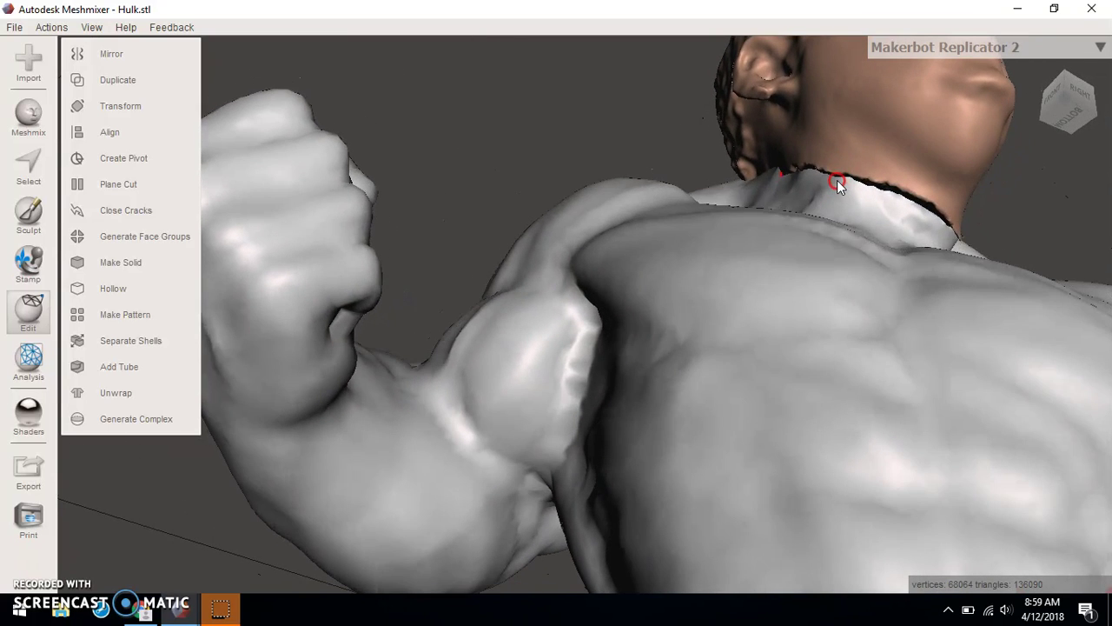
pyautogui.click(29, 222)
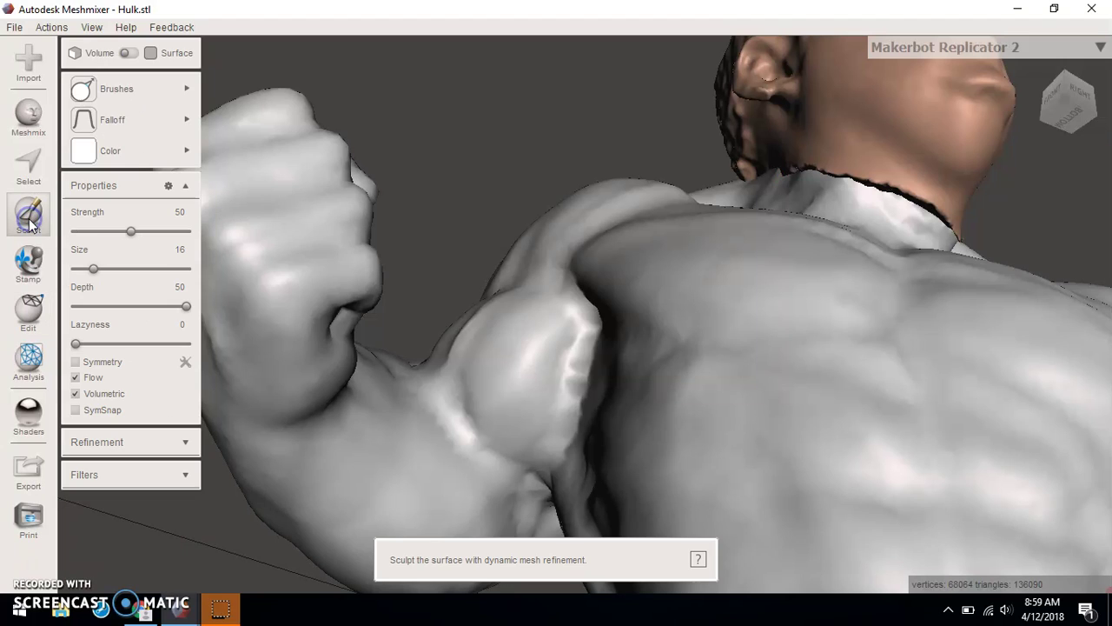
pyautogui.click(174, 94)
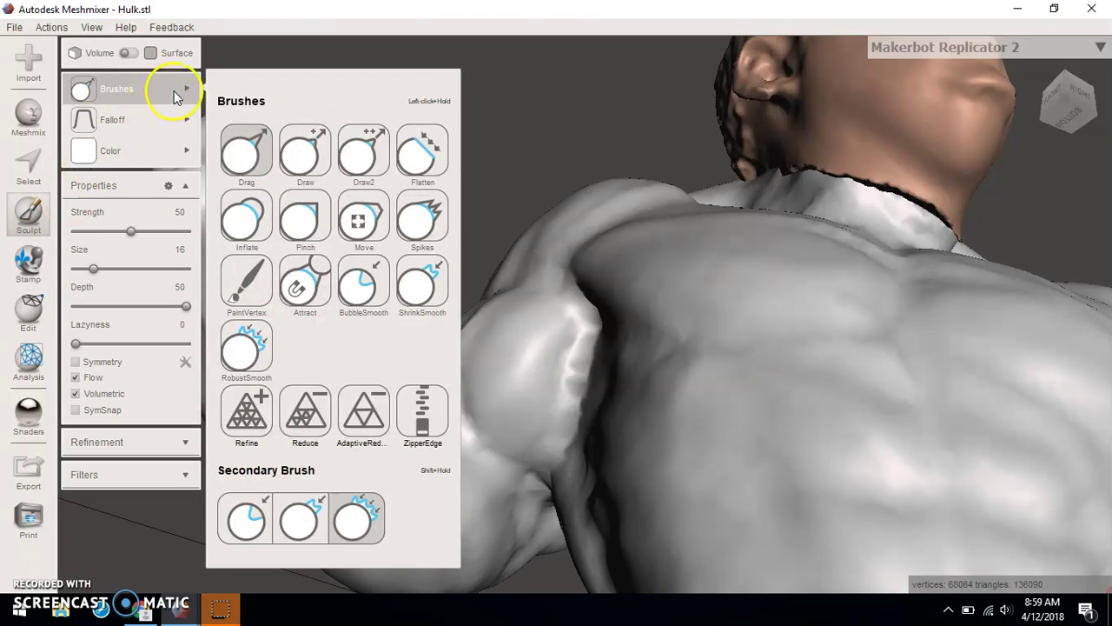
pyautogui.click(431, 157)
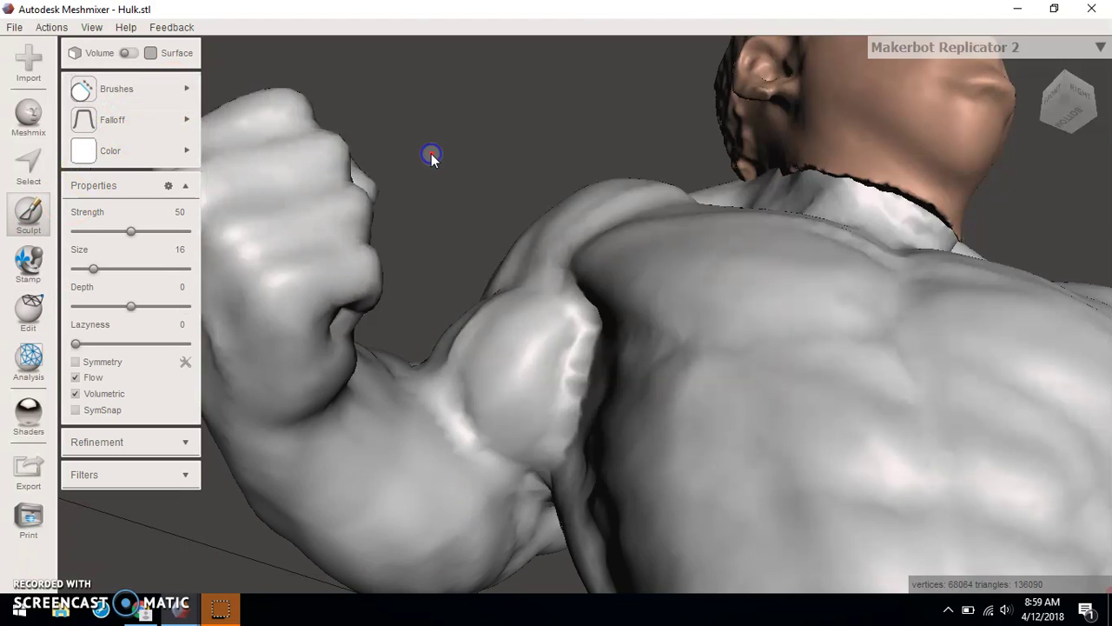
pyautogui.click(117, 149)
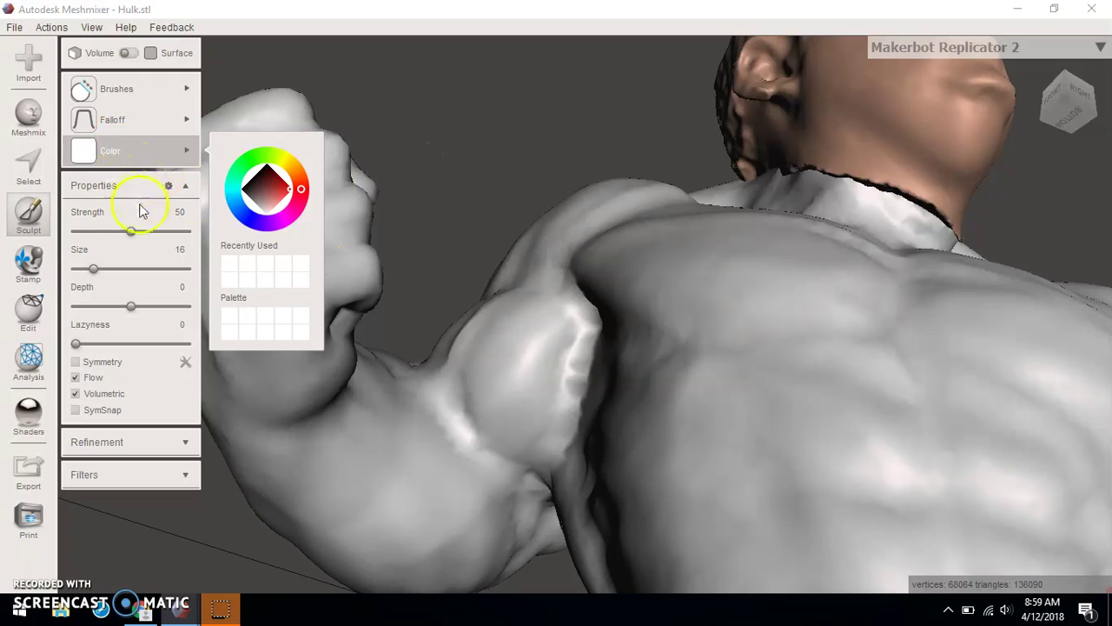
pyautogui.moveTo(91, 269); pyautogui.dragTo(137, 268)
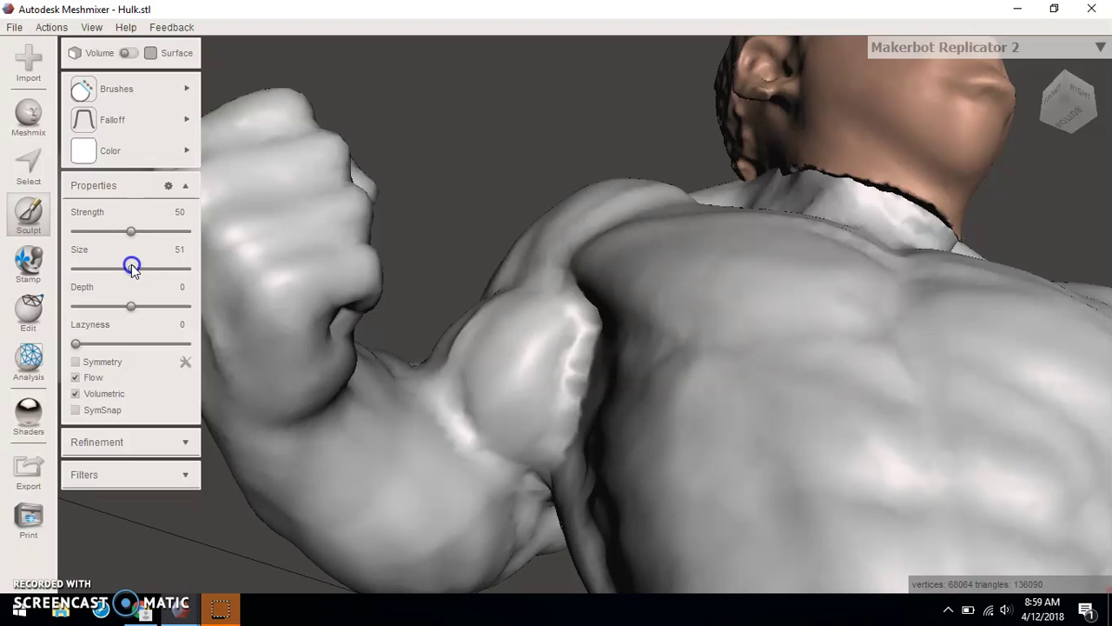
pyautogui.moveTo(304, 263)
pyautogui.mouseDown()
pyautogui.moveTo(447, 412)
pyautogui.moveTo(243, 360)
pyautogui.moveTo(107, 273)
pyautogui.mouseUp()
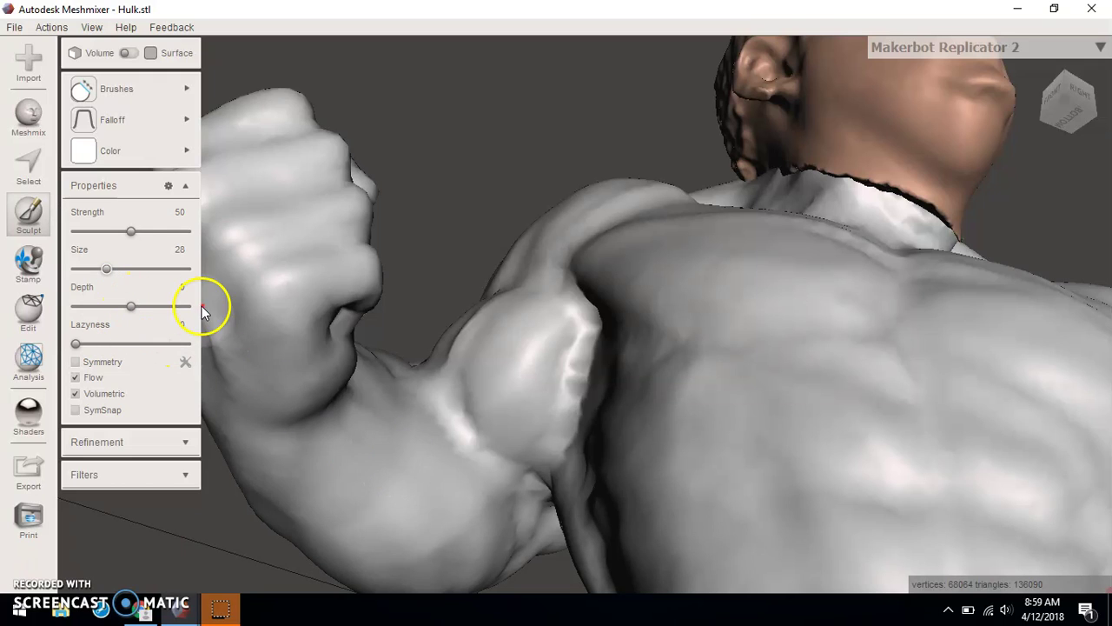
# Flatten the rough seam between head and body with brush strokes around the front and sides of the neck.
pyautogui.moveTo(972, 190)
pyautogui.mouseDown()
pyautogui.moveTo(894, 179)
pyautogui.moveTo(877, 193)
pyautogui.moveTo(873, 179)
pyautogui.moveTo(832, 174)
pyautogui.moveTo(874, 187)
pyautogui.mouseUp()
pyautogui.moveTo(1045, 179)
pyautogui.mouseDown(button='right')
pyautogui.moveTo(1010, 146)
pyautogui.moveTo(968, 243)
pyautogui.mouseUp(button='right')
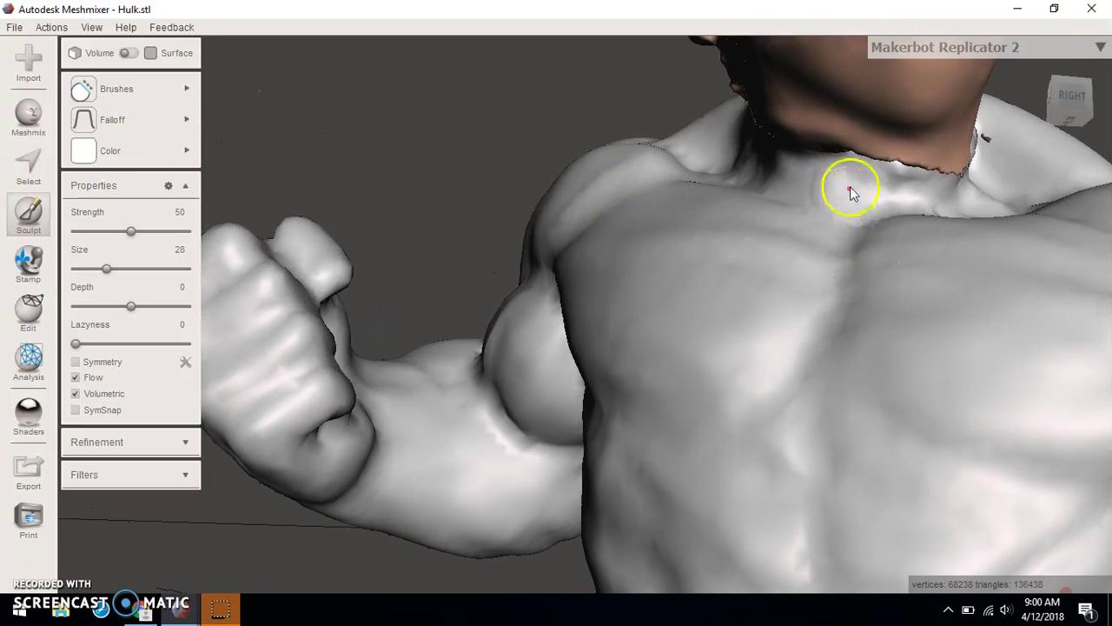
pyautogui.moveTo(861, 161); pyautogui.dragTo(963, 170)
pyautogui.moveTo(985, 166); pyautogui.dragTo(697, 221, button='right')
pyautogui.moveTo(591, 263)
pyautogui.mouseDown()
pyautogui.moveTo(591, 249)
pyautogui.moveTo(589, 265)
pyautogui.mouseUp()
pyautogui.moveTo(588, 265); pyautogui.dragTo(913, 183, button='right')
pyautogui.scroll(5, 734, 215)
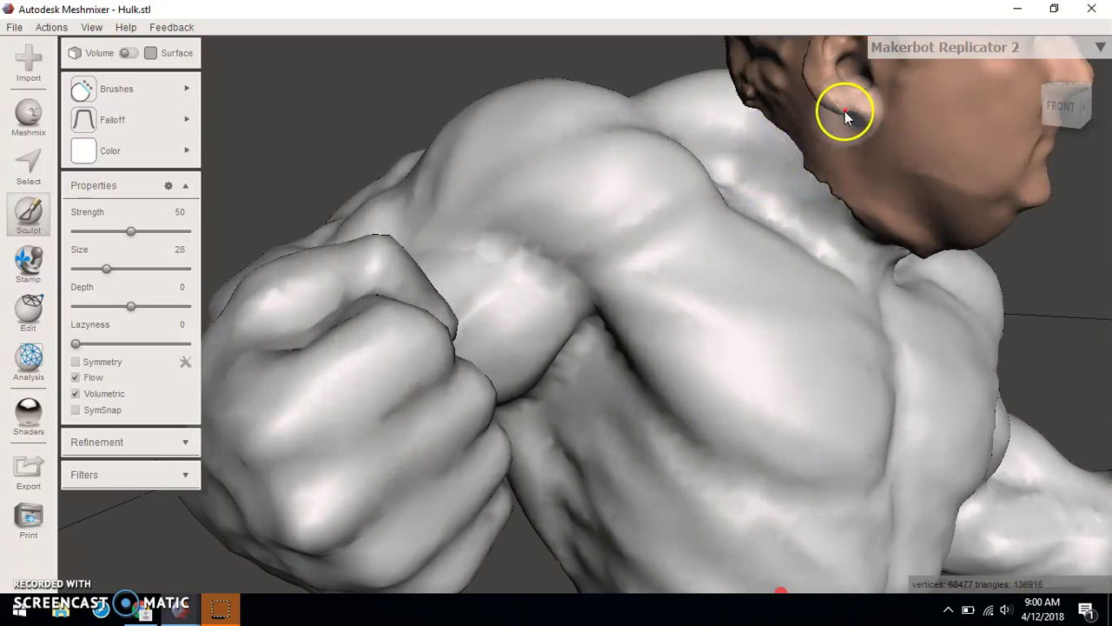
pyautogui.scroll(-5, 1068, 236)
pyautogui.moveTo(991, 254); pyautogui.dragTo(843, 156, button='right')
pyautogui.moveTo(958, 164); pyautogui.dragTo(827, 241, button='right')
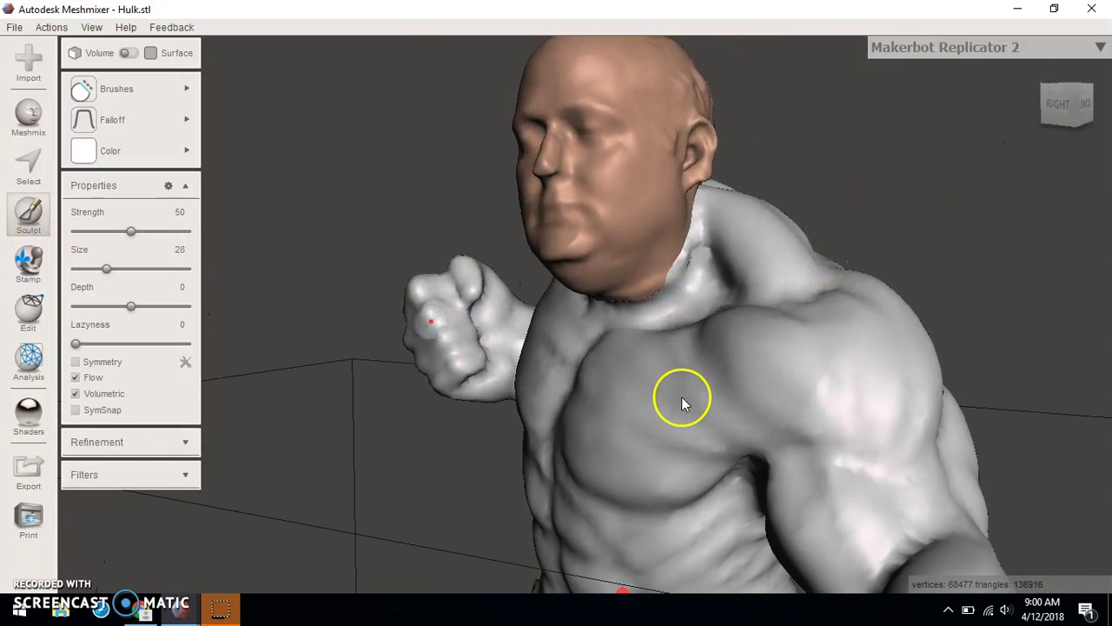
# Save the project to the Desktop in Meshmixer format (.mix), named with the scanned person's surname followed by "-Hulk".
pyautogui.scroll(-5, 711, 398)
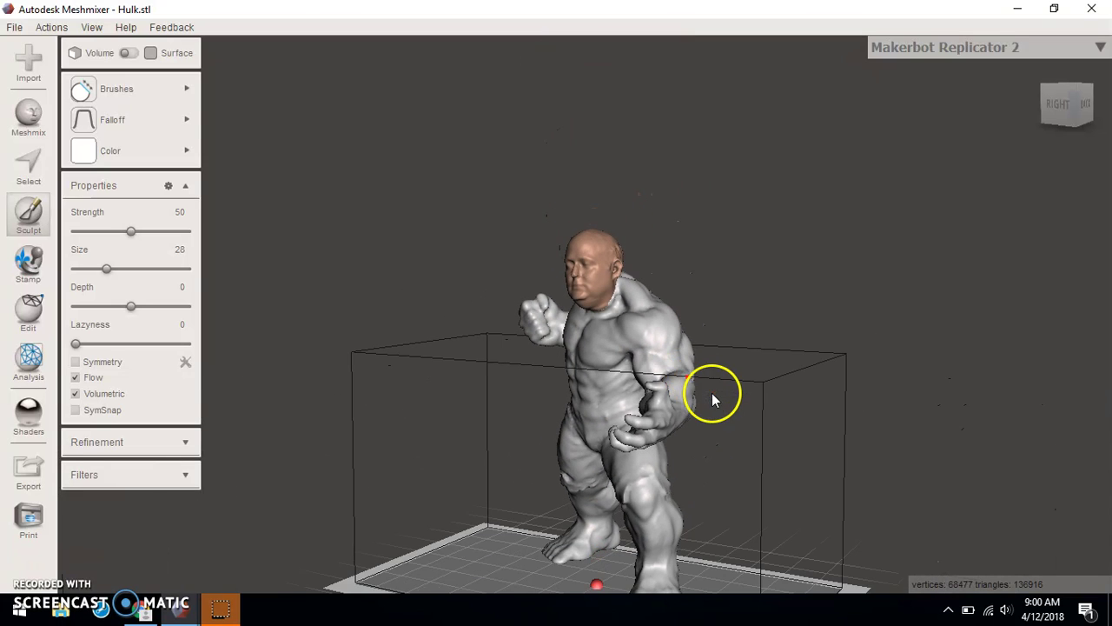
pyautogui.moveTo(767, 474); pyautogui.dragTo(877, 461, button='right')
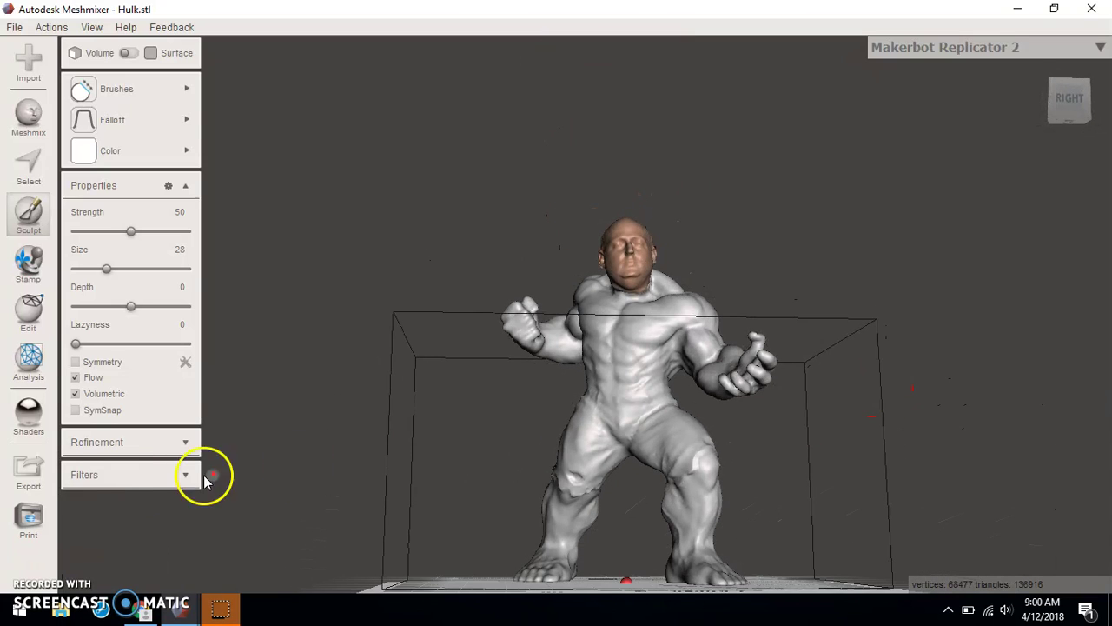
pyautogui.click(16, 27)
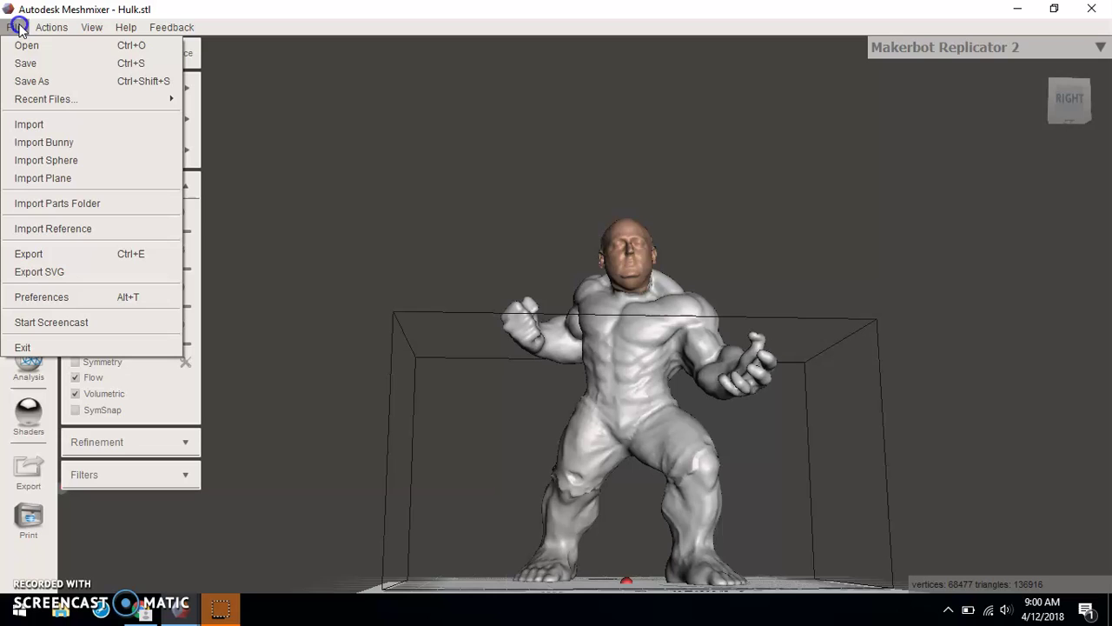
pyautogui.click(45, 82)
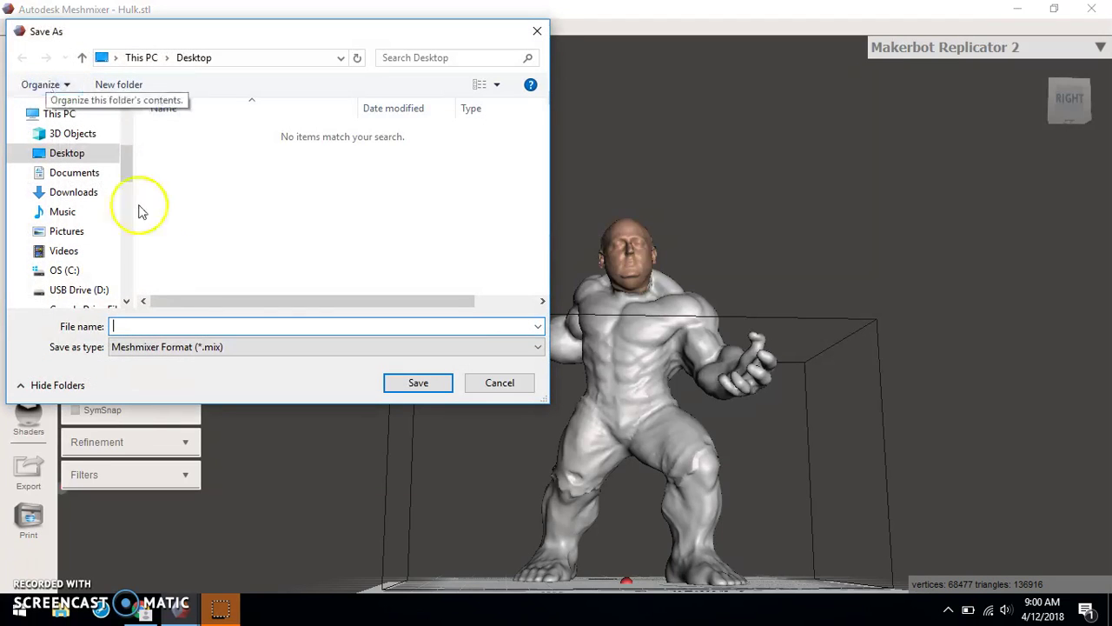
pyautogui.click(316, 324)
pyautogui.write('E')
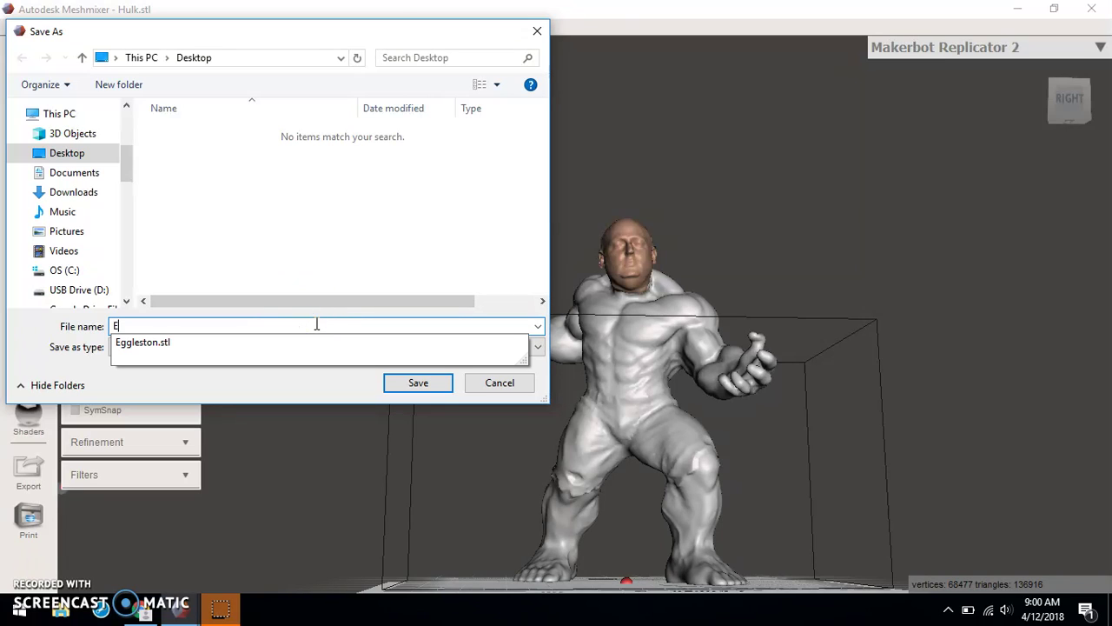
pyautogui.write('ggleston0-H')
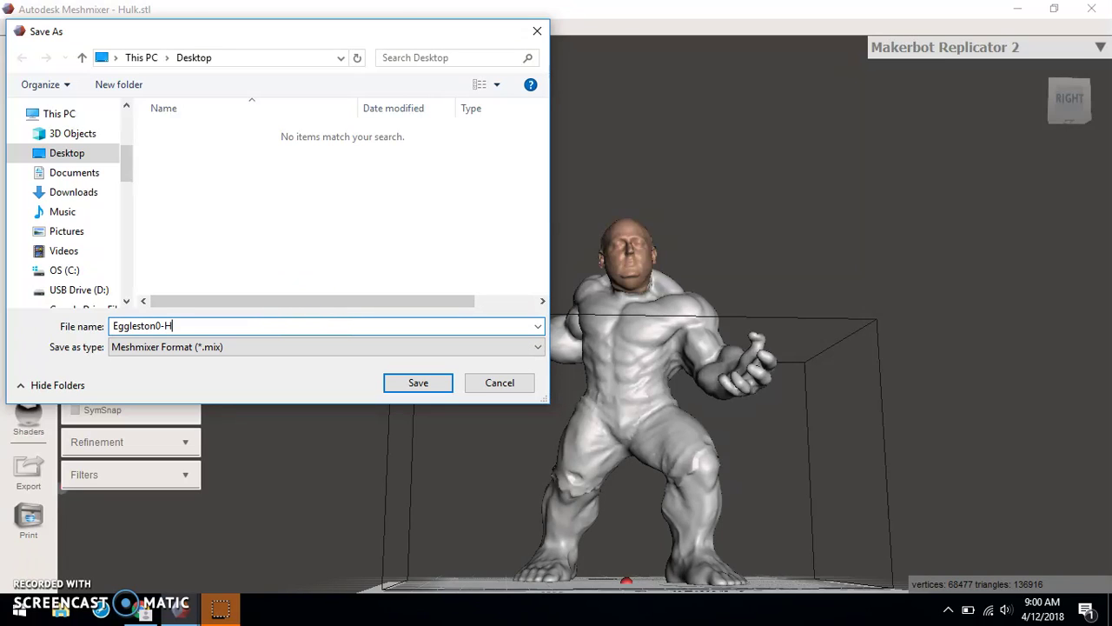
pyautogui.press('BackSpace')
pyautogui.press('BackSpace')
pyautogui.press('BackSpace')
pyautogui.write('-H')
pyautogui.click(403, 384)
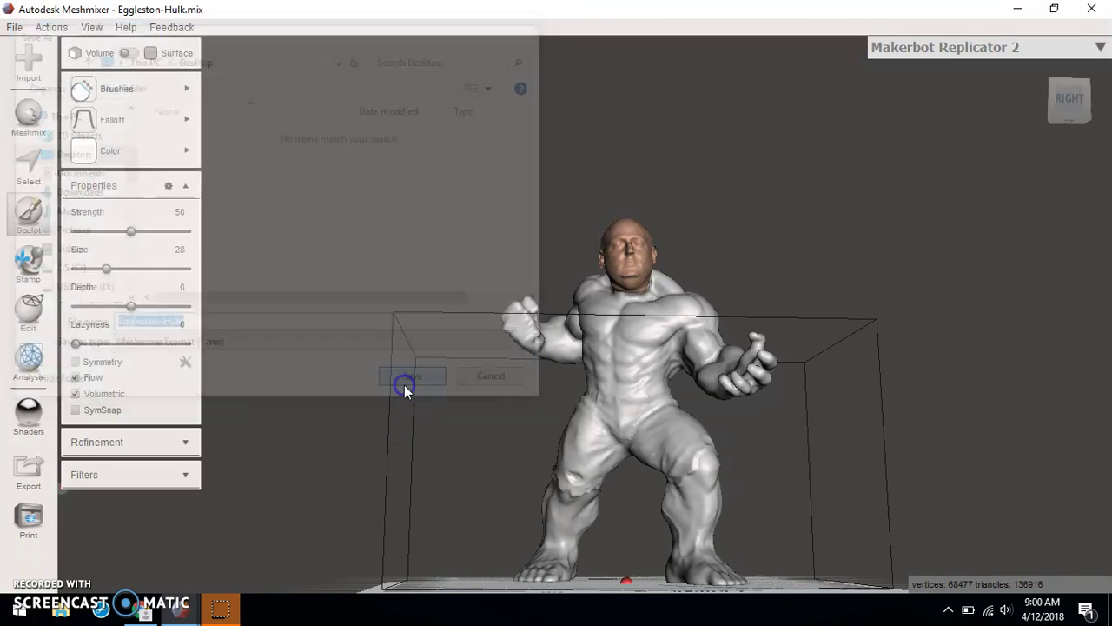
# Export the mesh to the Desktop in OBJ format, named with the scanned person's surname followed by "-Hulk", and continue despite possible mesh errors.
pyautogui.click(30, 474)
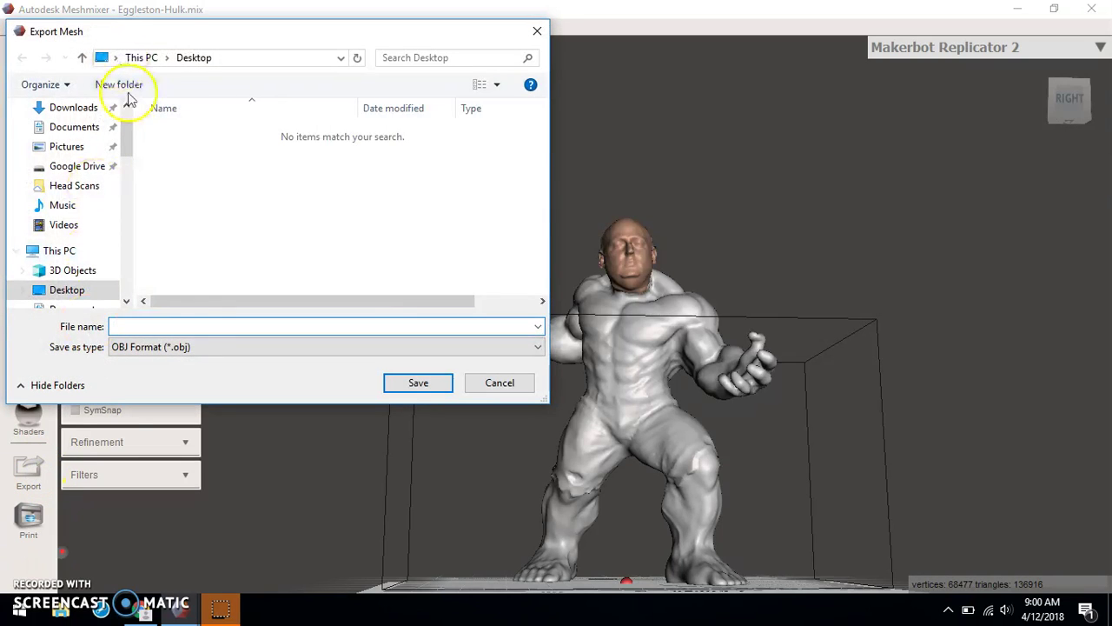
pyautogui.write('E')
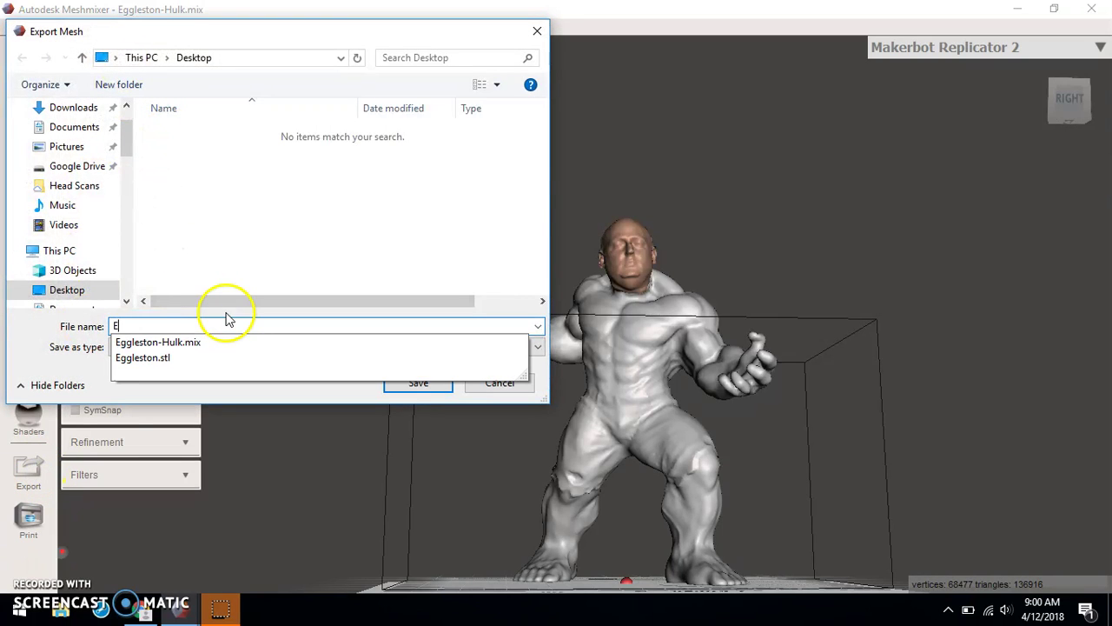
pyautogui.write('ggleston-Hu')
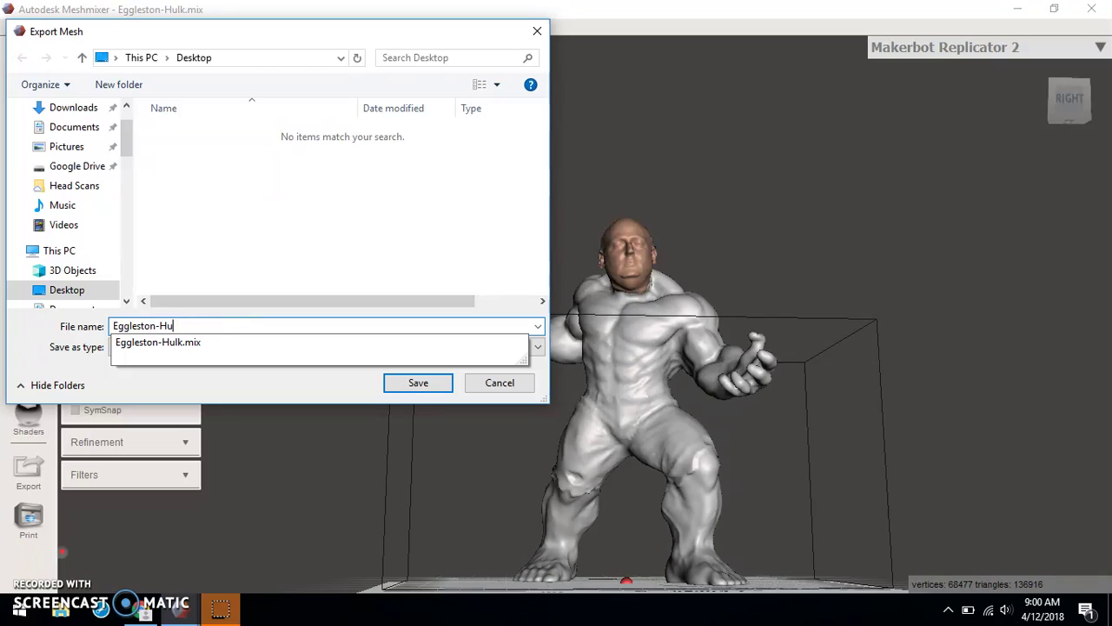
pyautogui.click(182, 382)
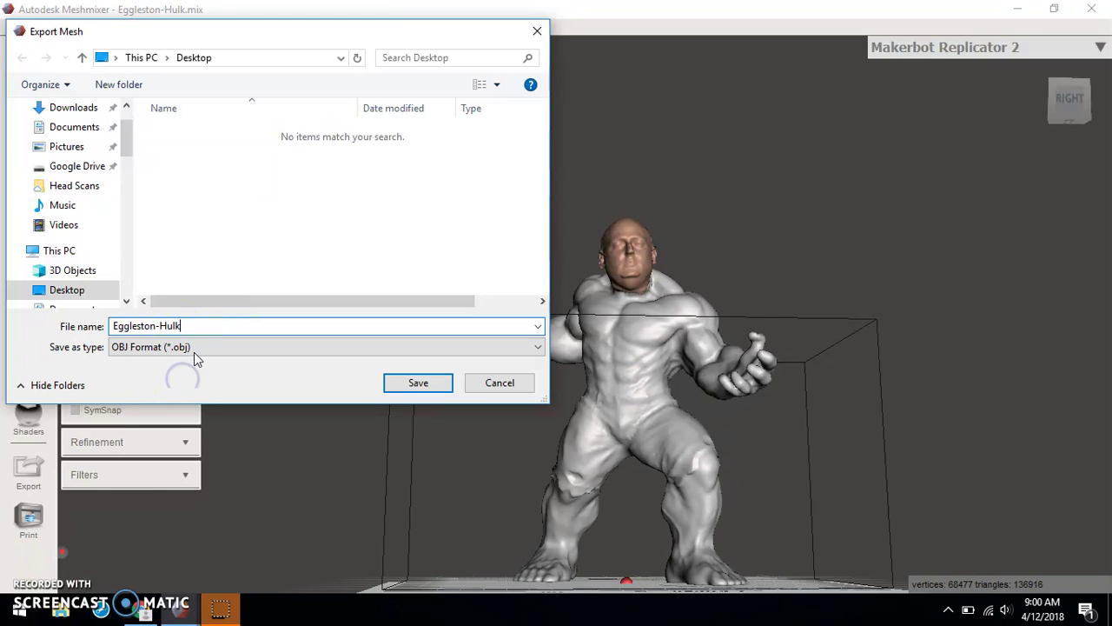
pyautogui.click(198, 348)
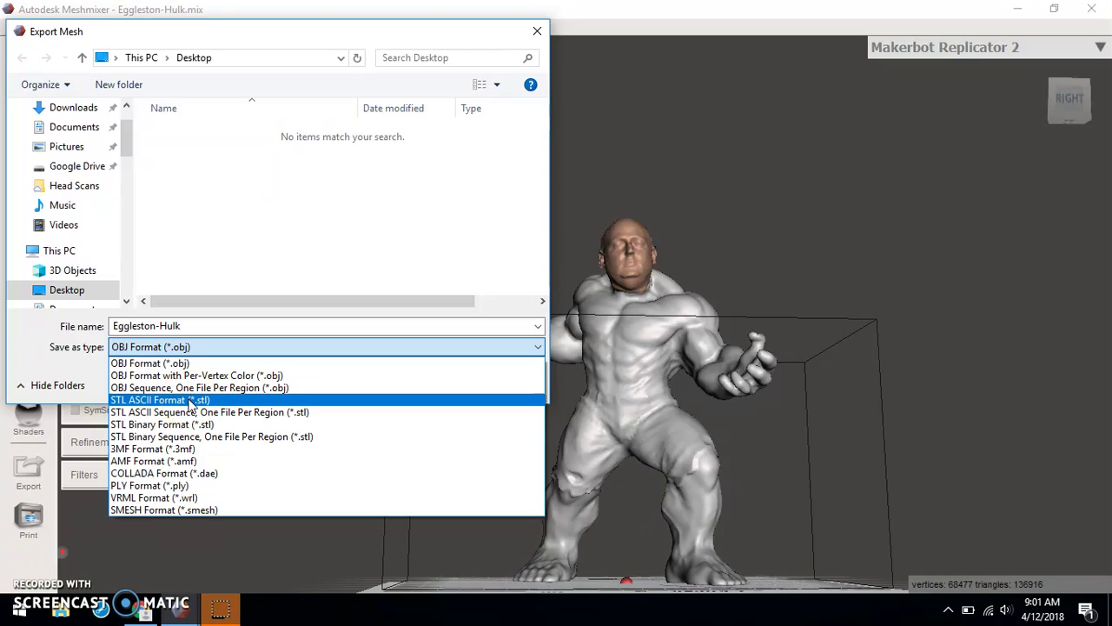
pyautogui.click(187, 365)
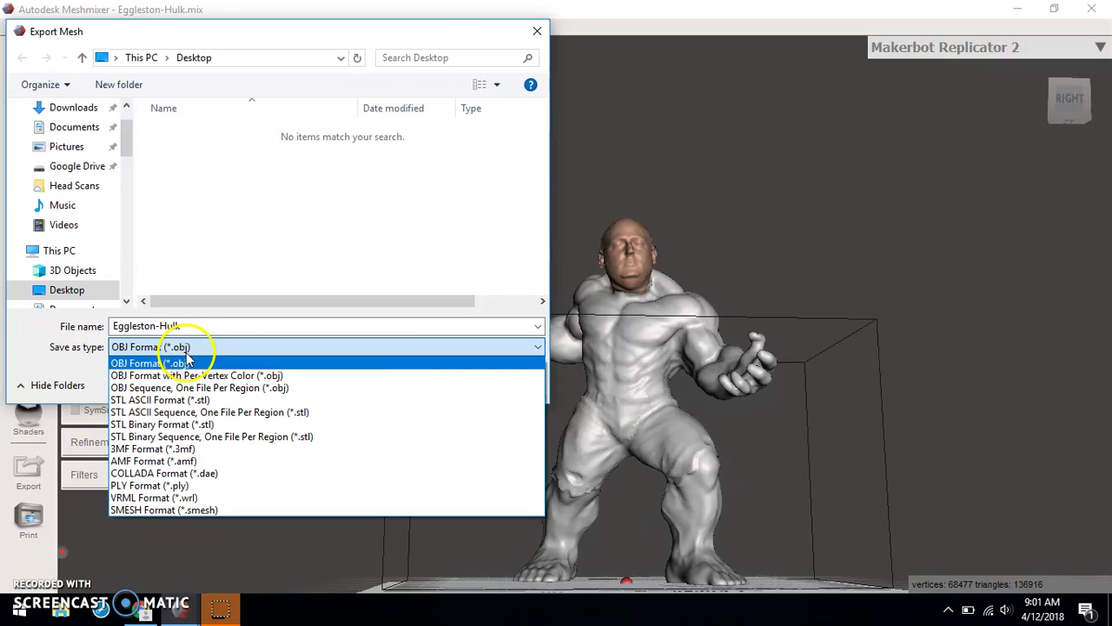
pyautogui.click(177, 364)
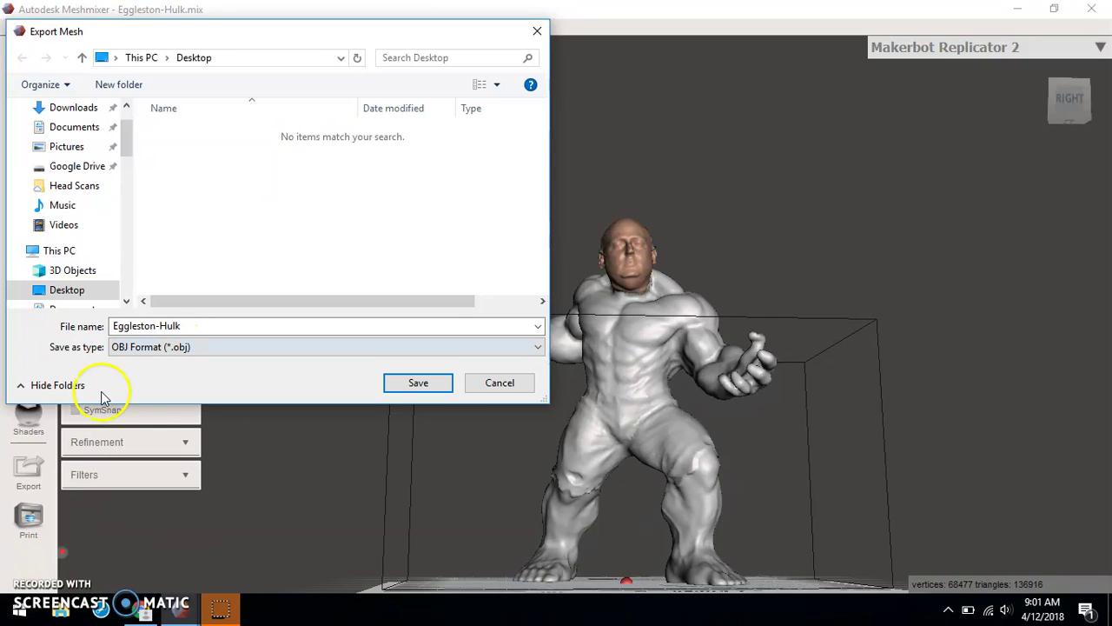
pyautogui.click(437, 388)
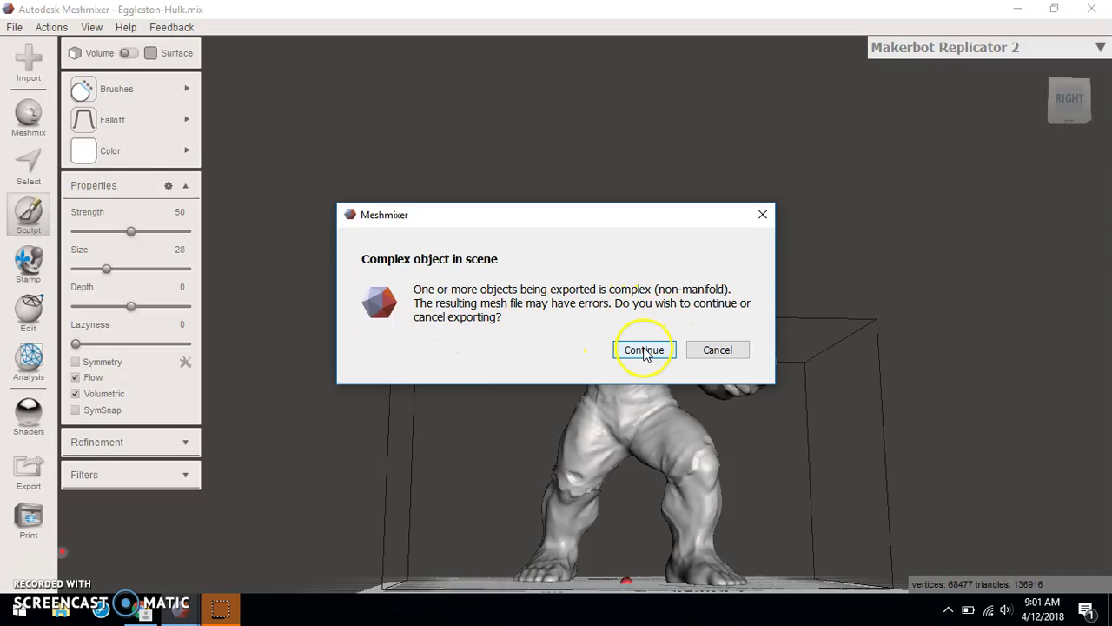
pyautogui.click(644, 350)
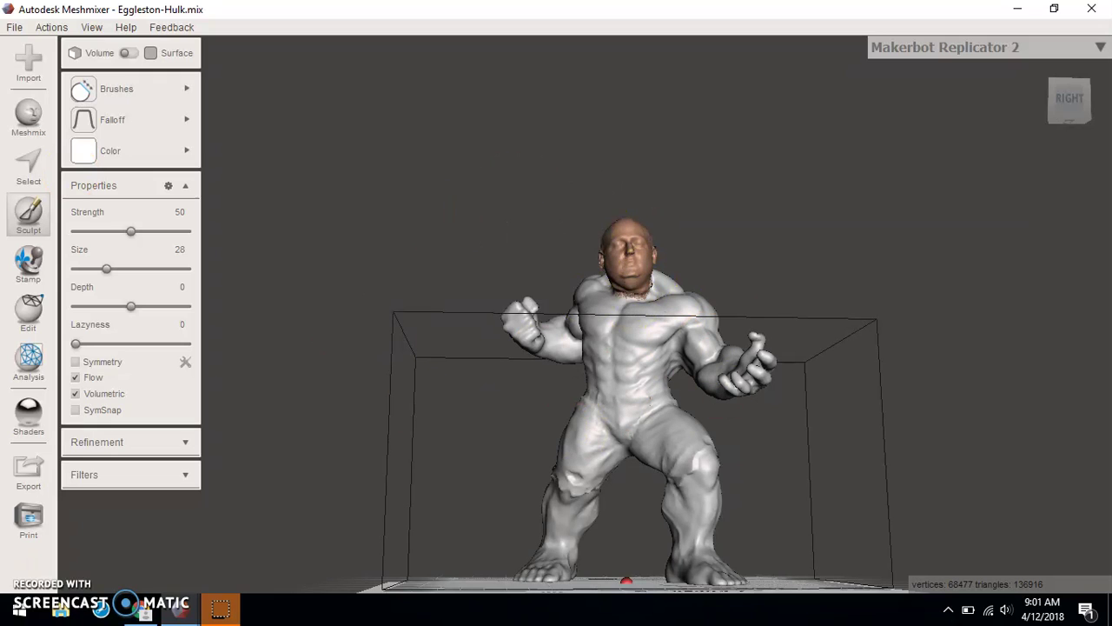
pyautogui.click(84, 119)
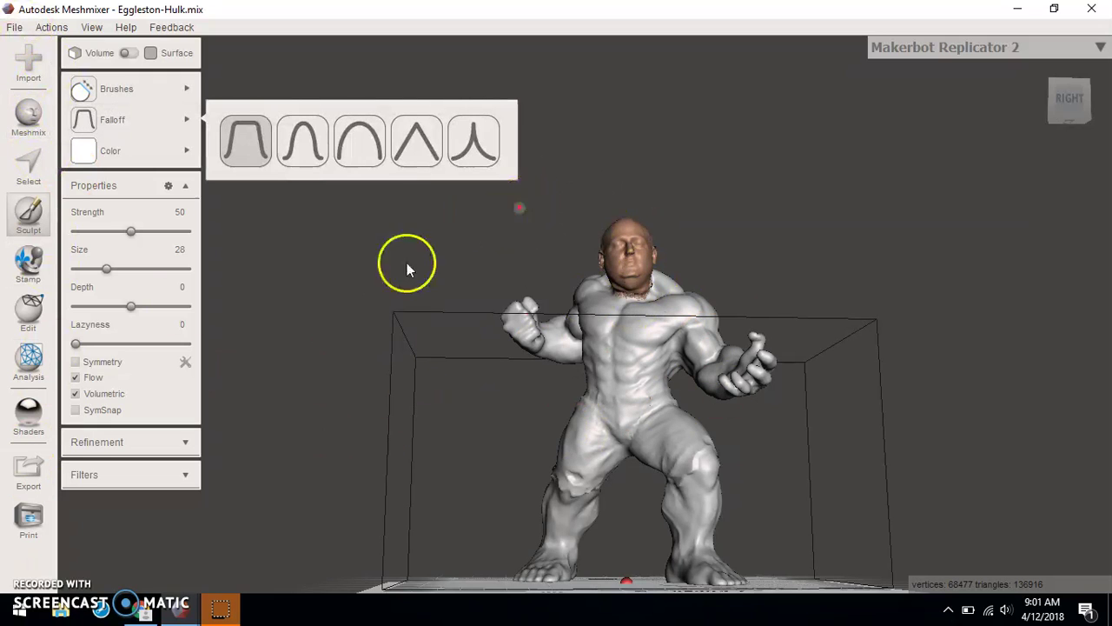